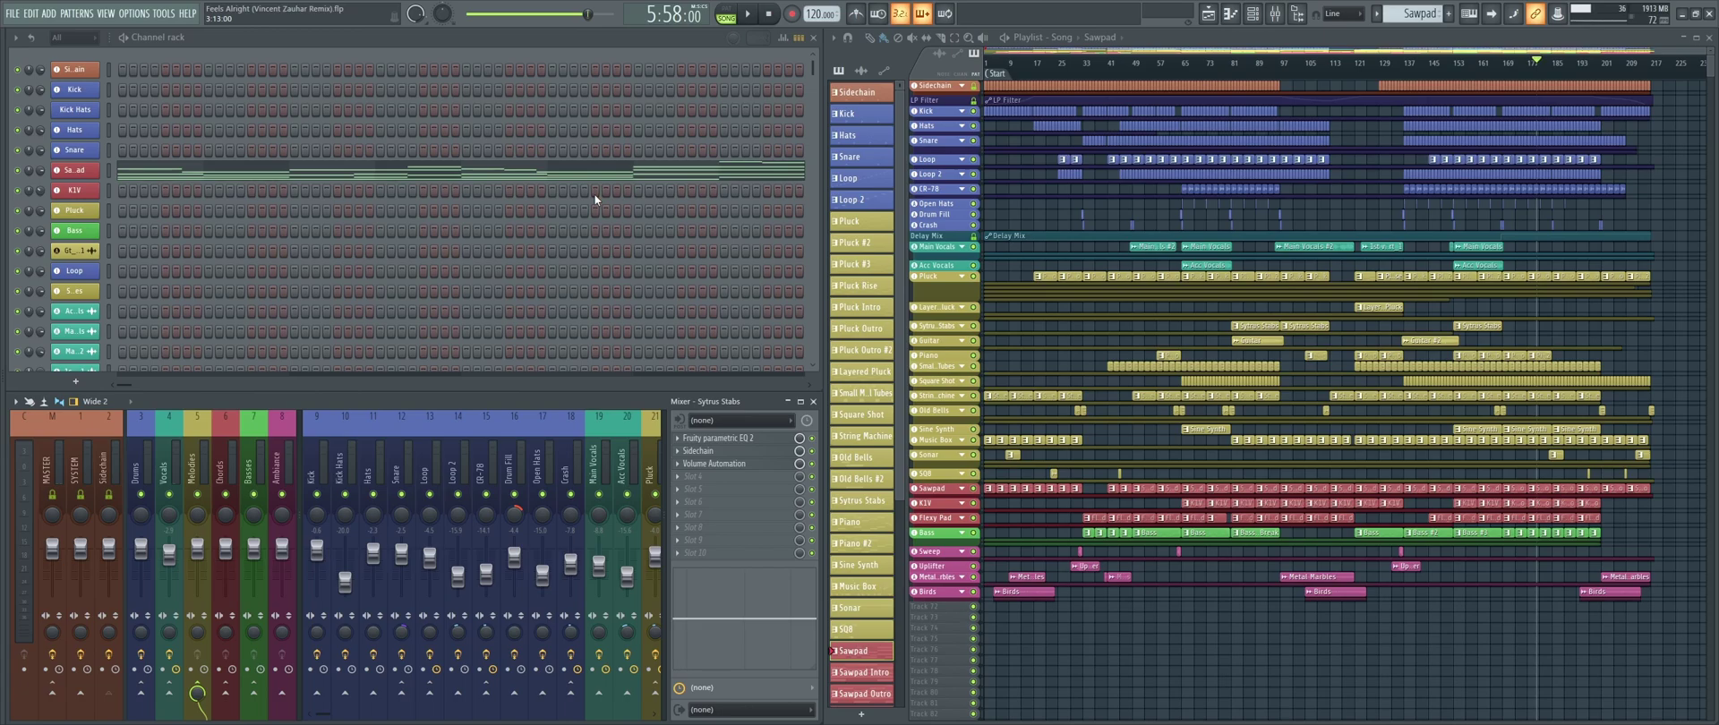
- Look through the channels and automation clips listed in the Channel rack
scroll(604, 191, "down", 10)
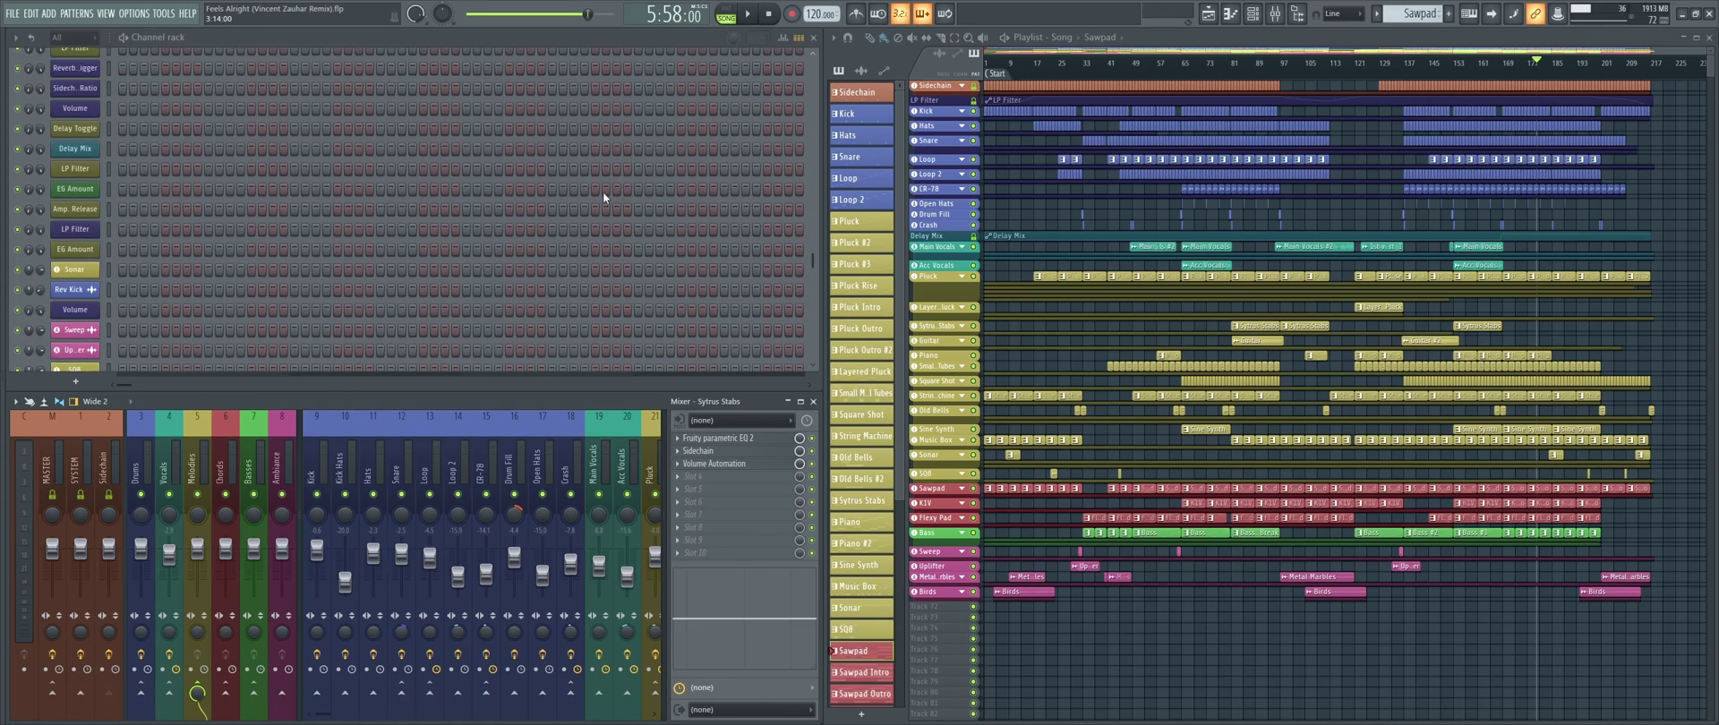
scroll(603, 191, "down", 3)
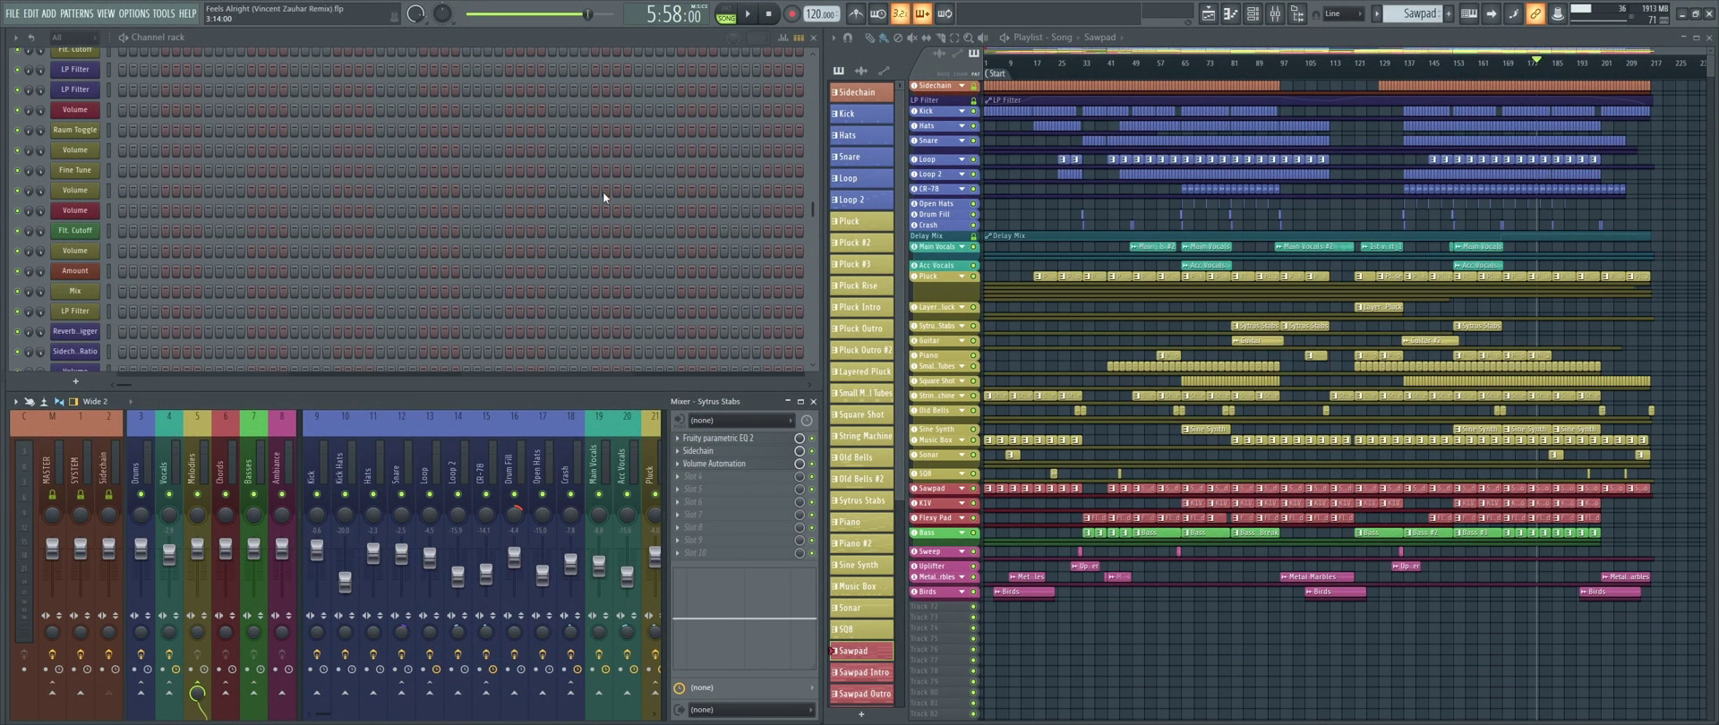
scroll(603, 191, "up", 10)
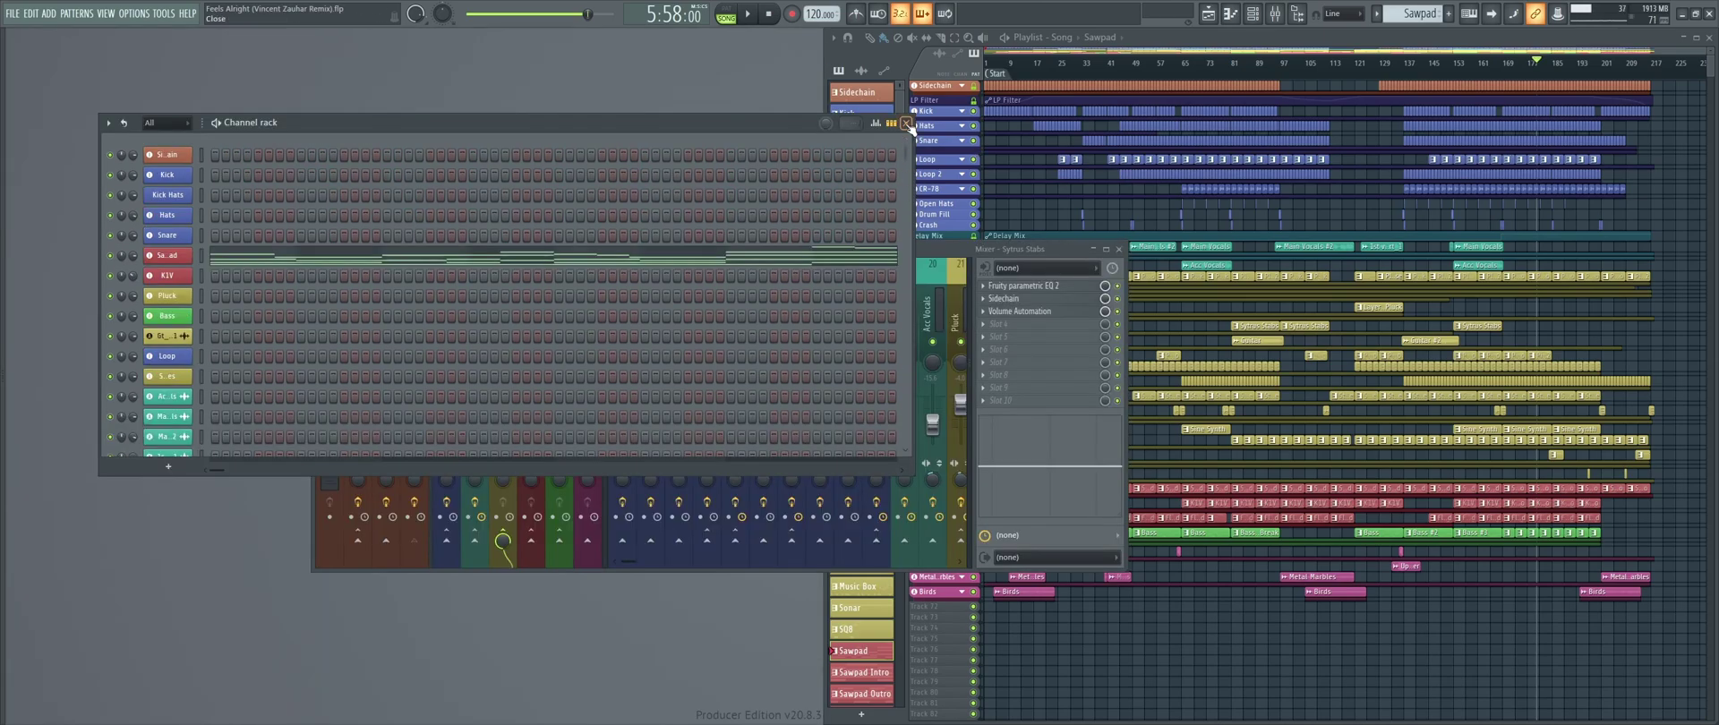
- Close the Channel rack and the Playlist, leaving only the Mixer open
left_click(908, 125)
left_click(1205, 36)
left_click_drag(1205, 36, 927, 62)
left_click(1430, 63)
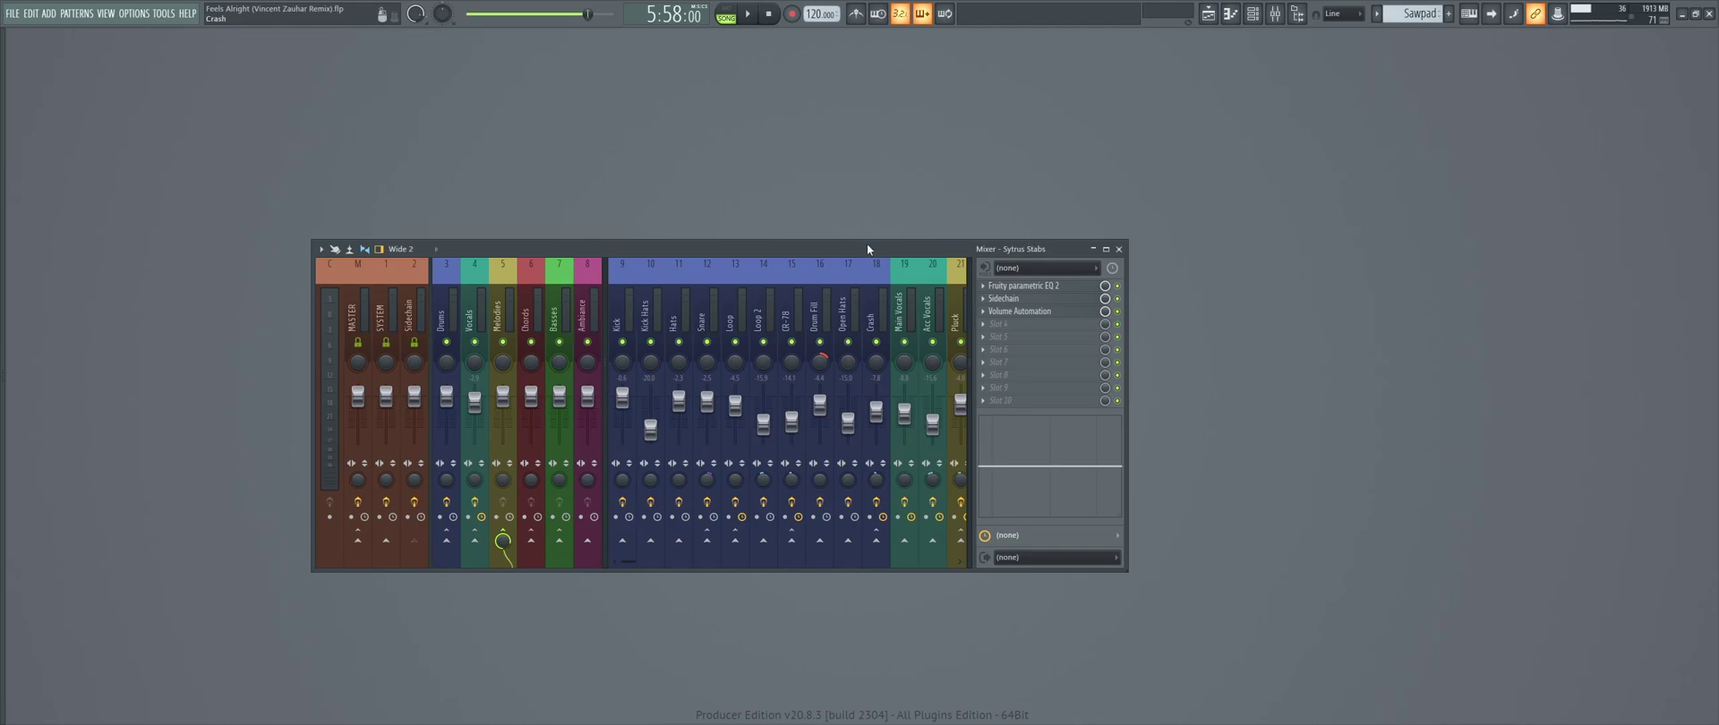
- Move the Mixer aside and show the Channel rack, Piano roll and Mixer windows
left_click_drag(867, 245, 1002, 214)
left_click(1253, 17)
left_click(1230, 17)
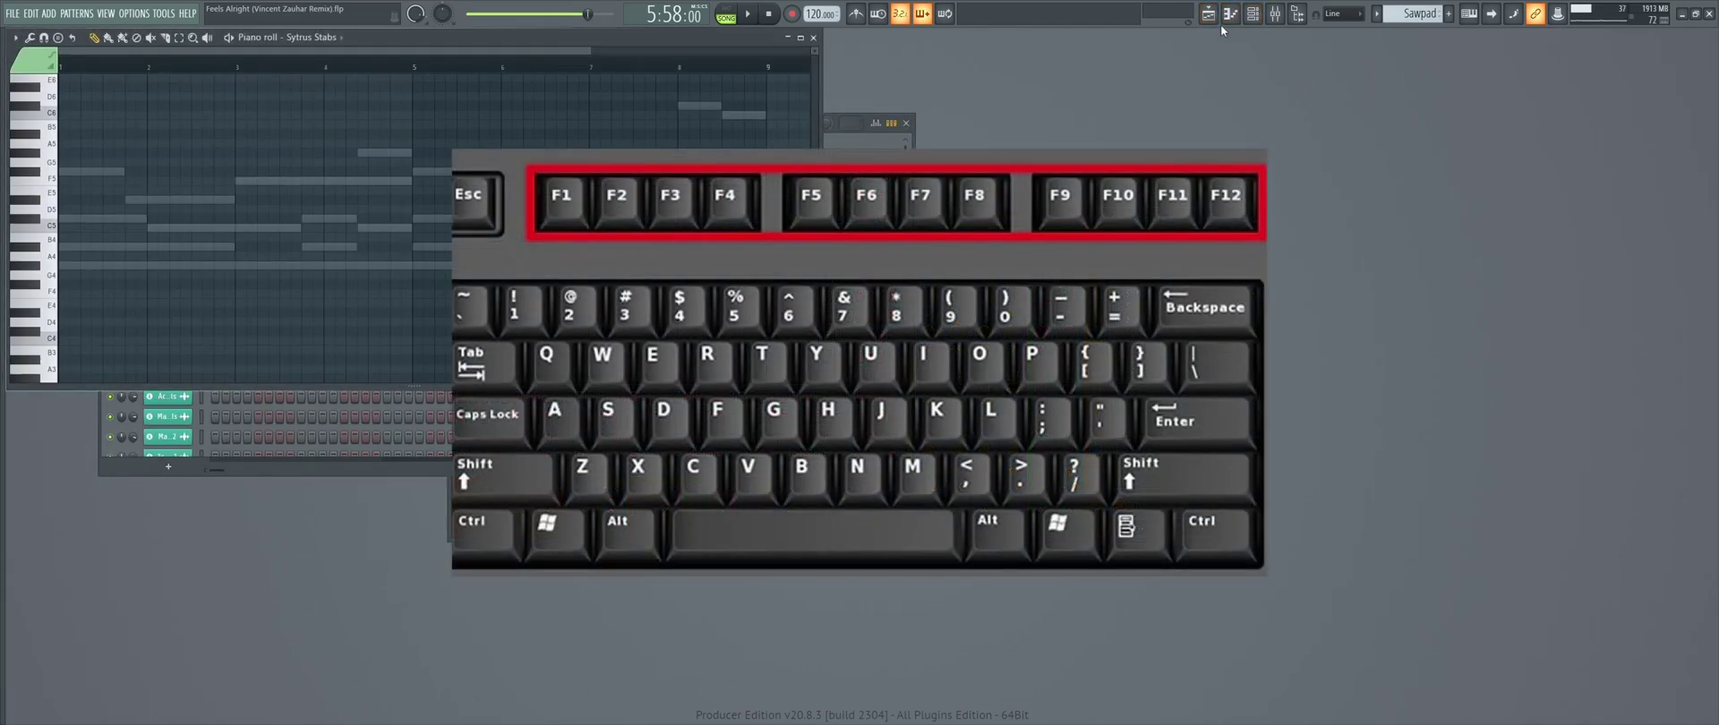
left_click(1275, 14)
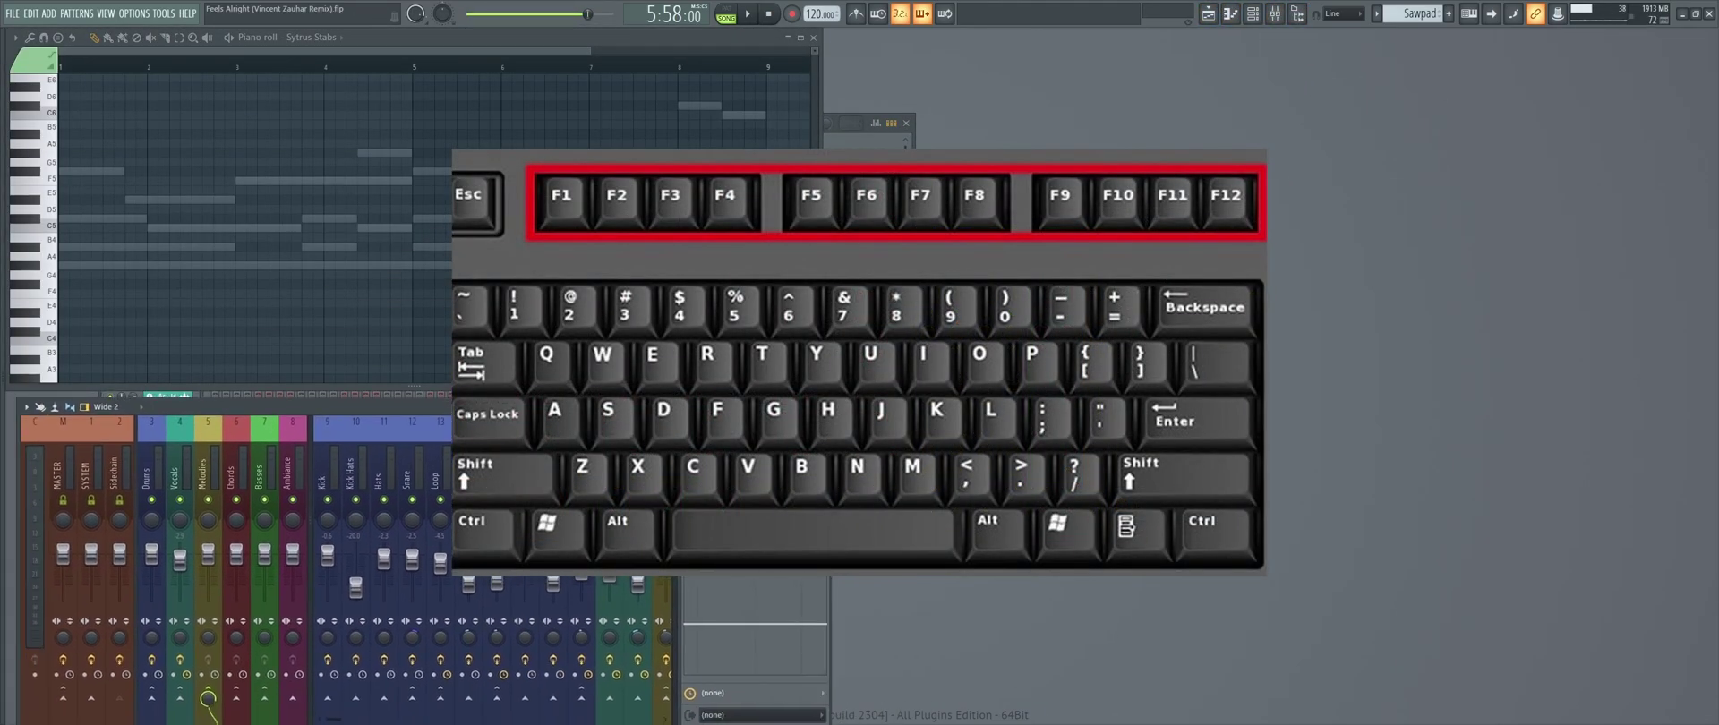
- Place the Channel rack above the Mixer, then reopen the Playlist and place it beside them
left_click(904, 149)
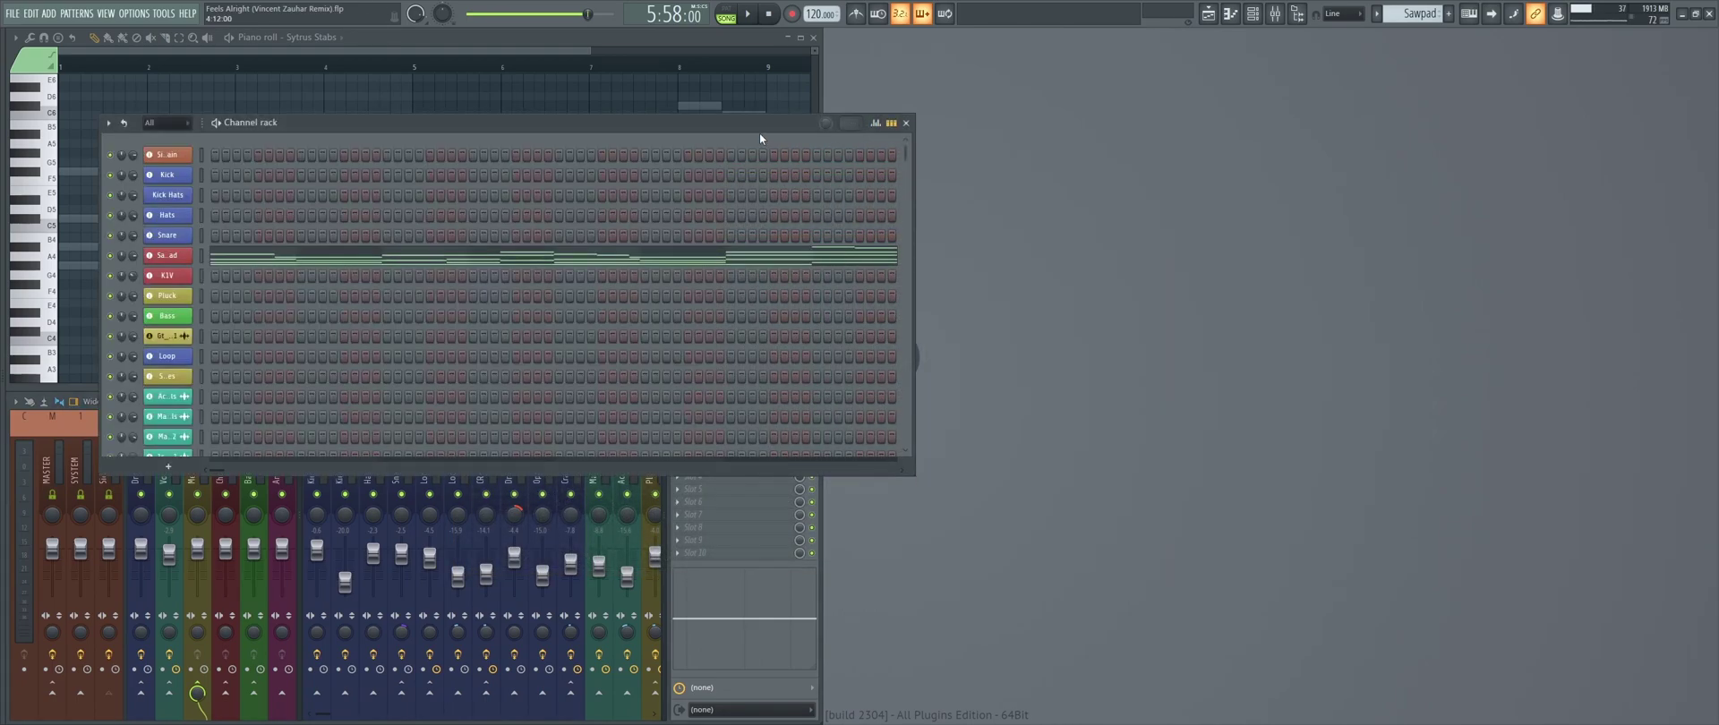
left_click_drag(758, 127, 663, 45)
left_click(1208, 14)
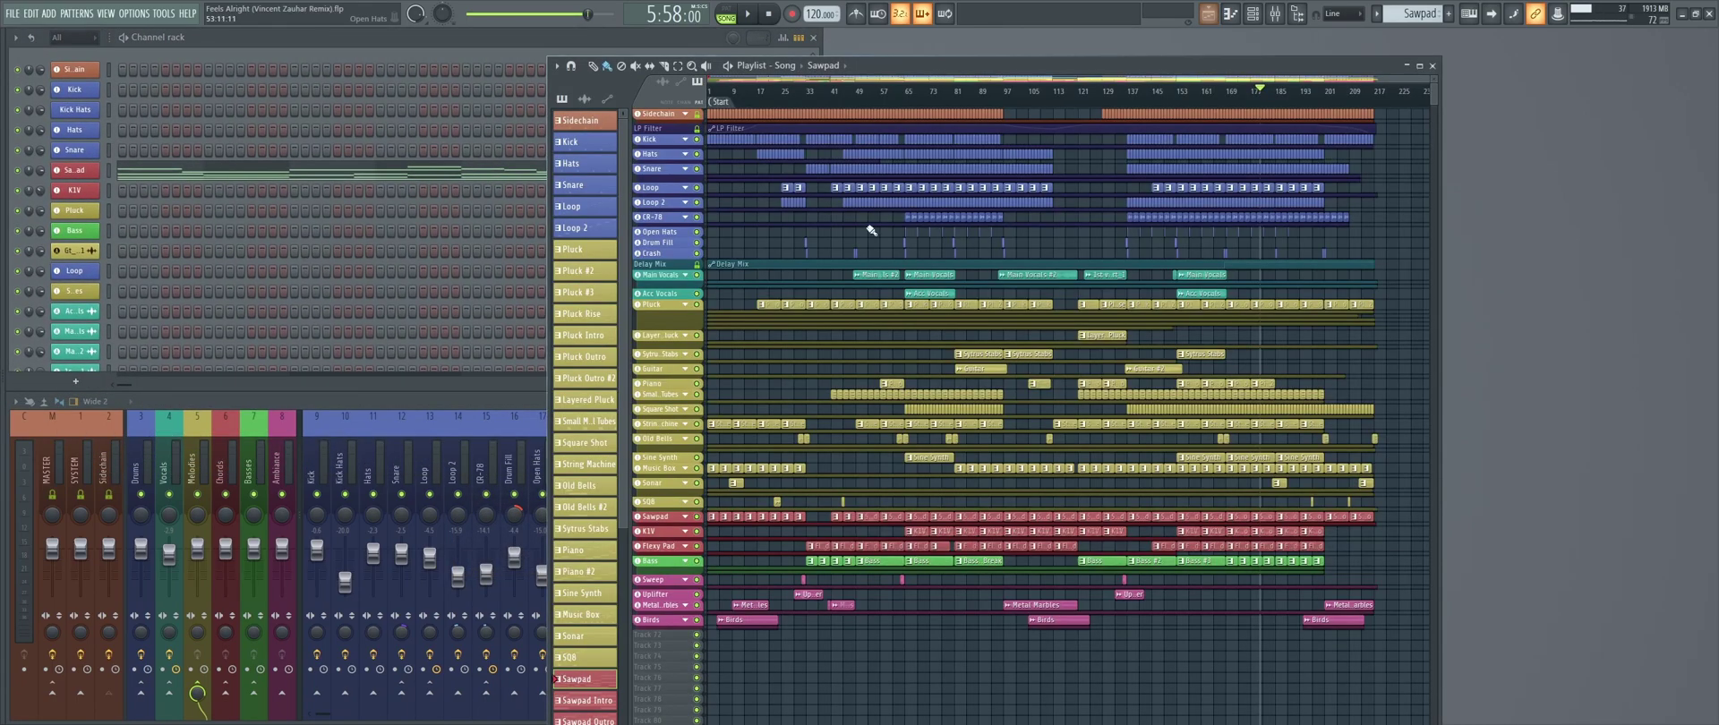
left_click_drag(962, 66, 1239, 38)
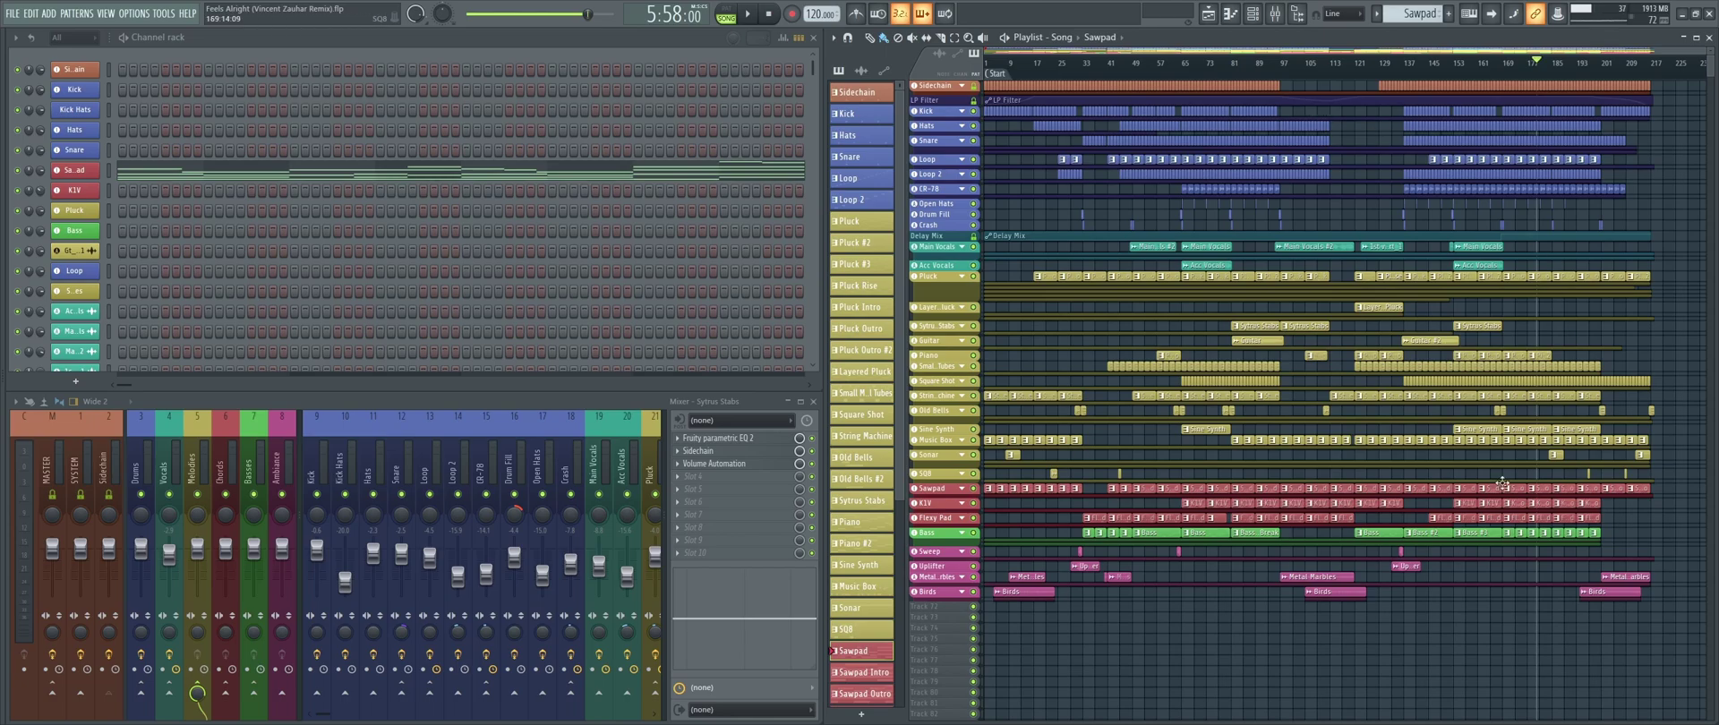
- View the auto resize choices in the Channel rack's options and leave them as they are
left_click(413, 43)
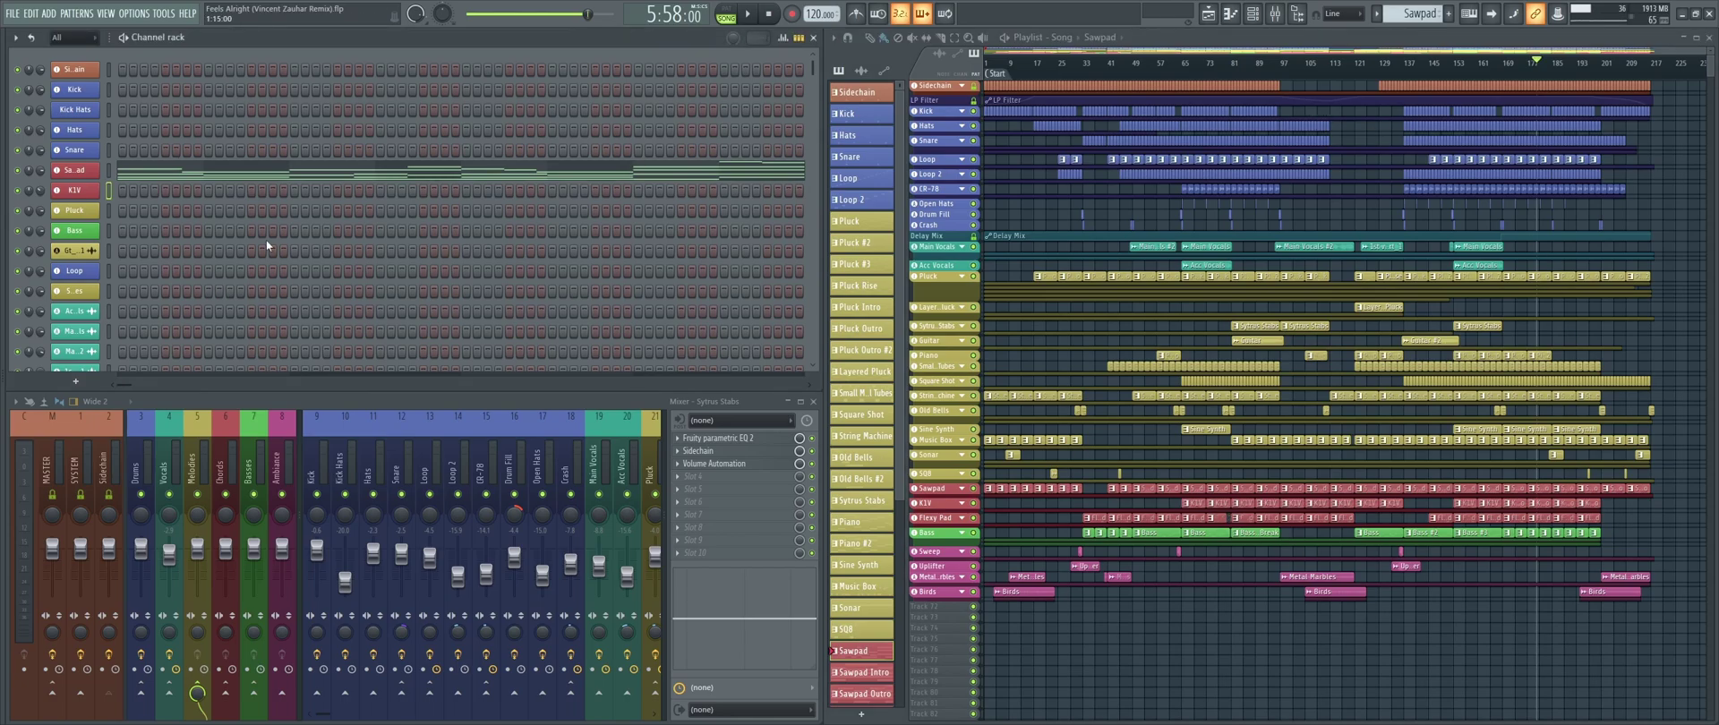
left_click(15, 38)
mouse_move(77, 311)
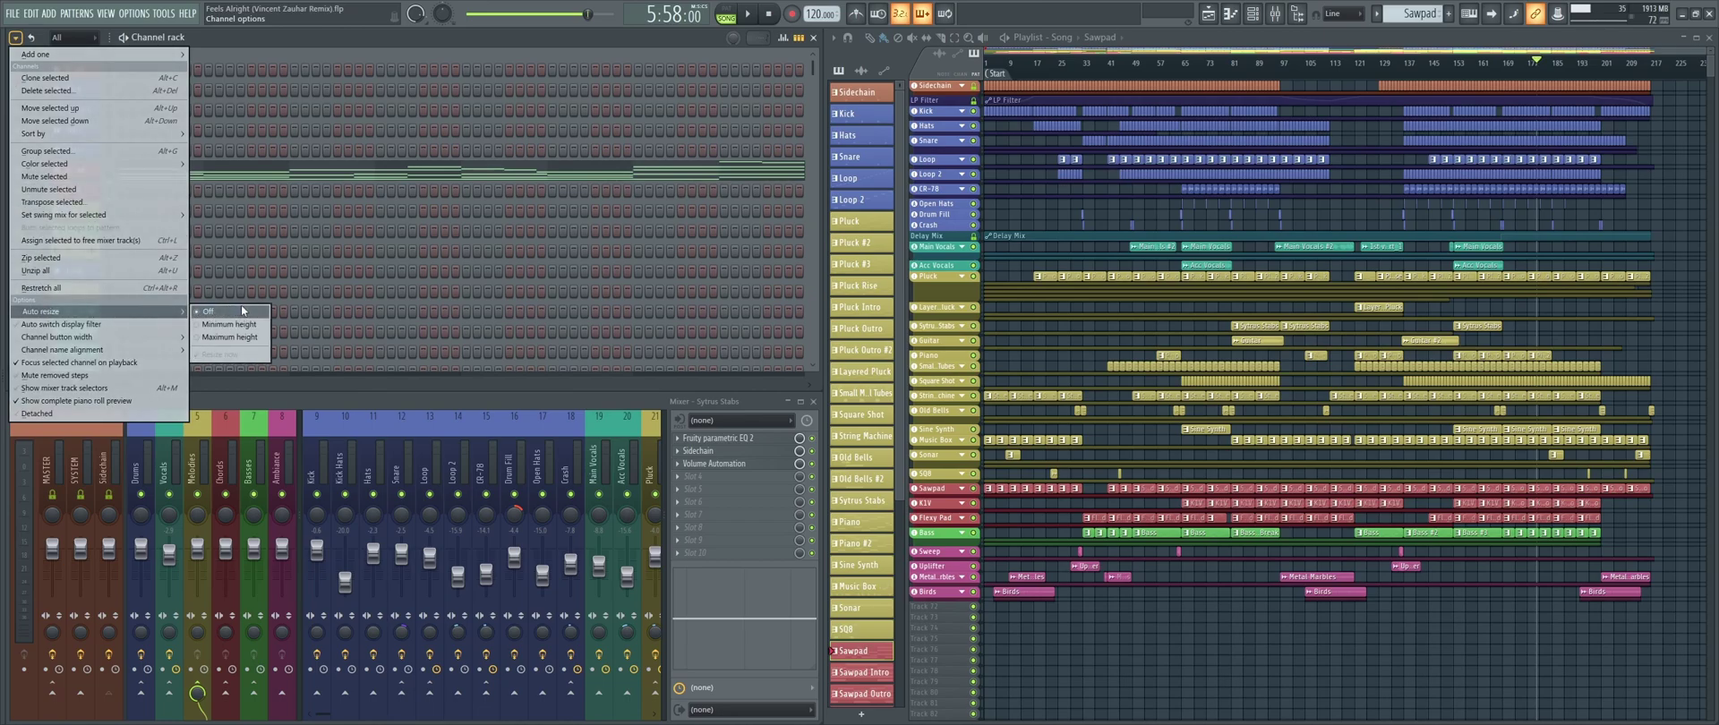
left_click(308, 357)
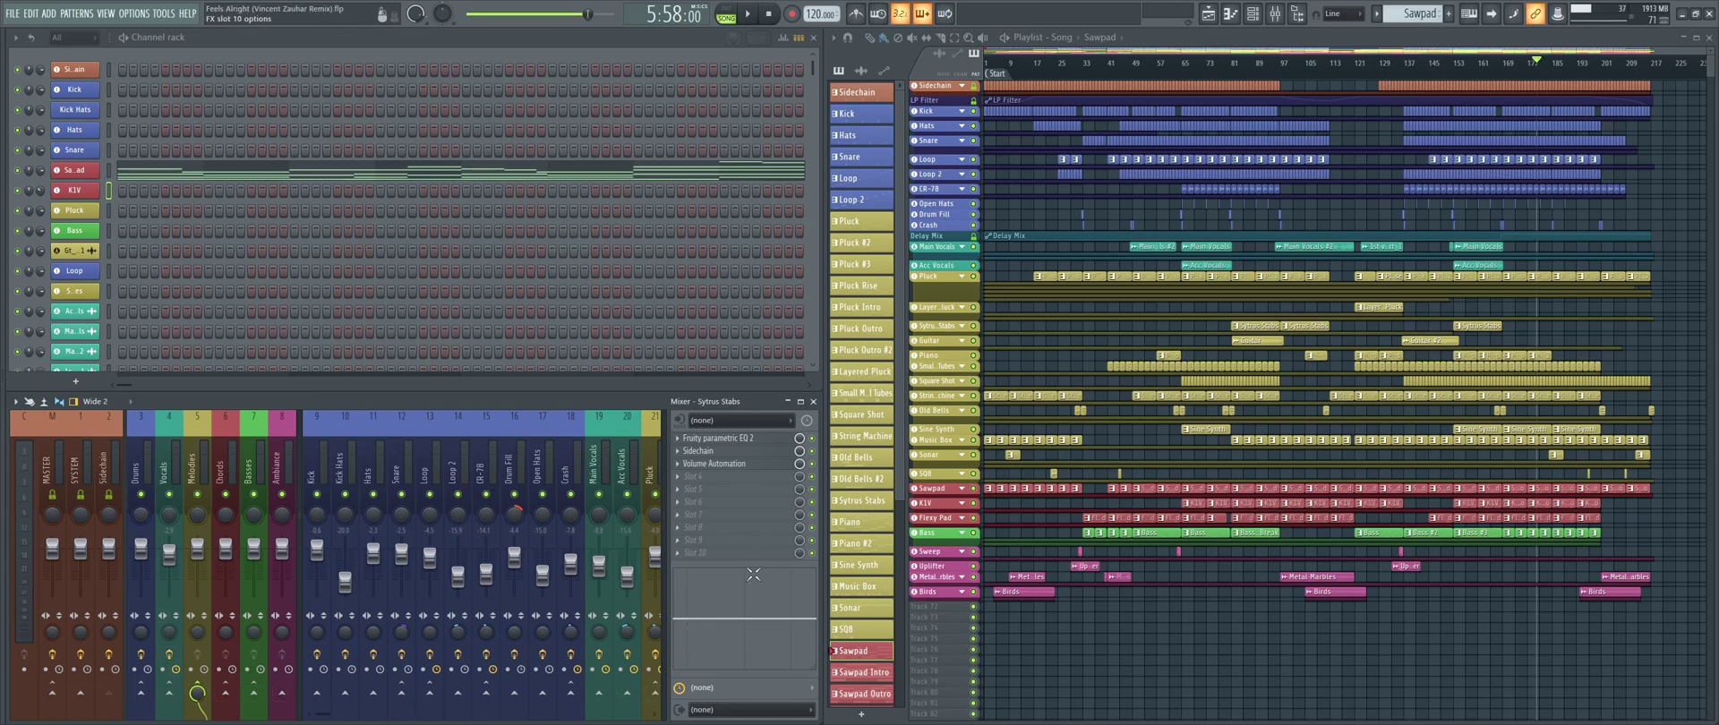
- Open the Bass pattern from the Playlist in the Piano roll and clear the selection there
double_click(1161, 531)
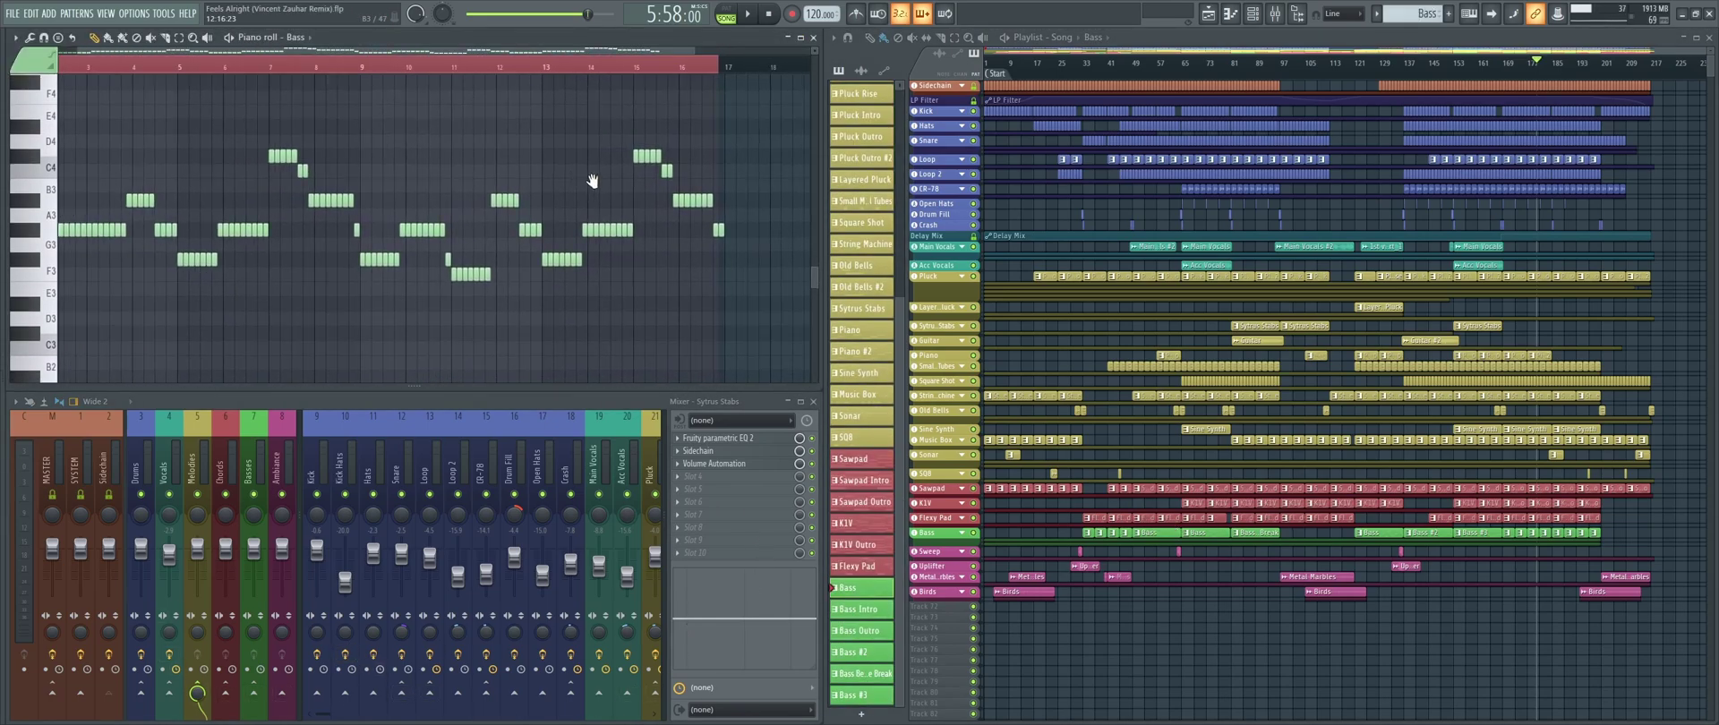
key("ctrl+d")
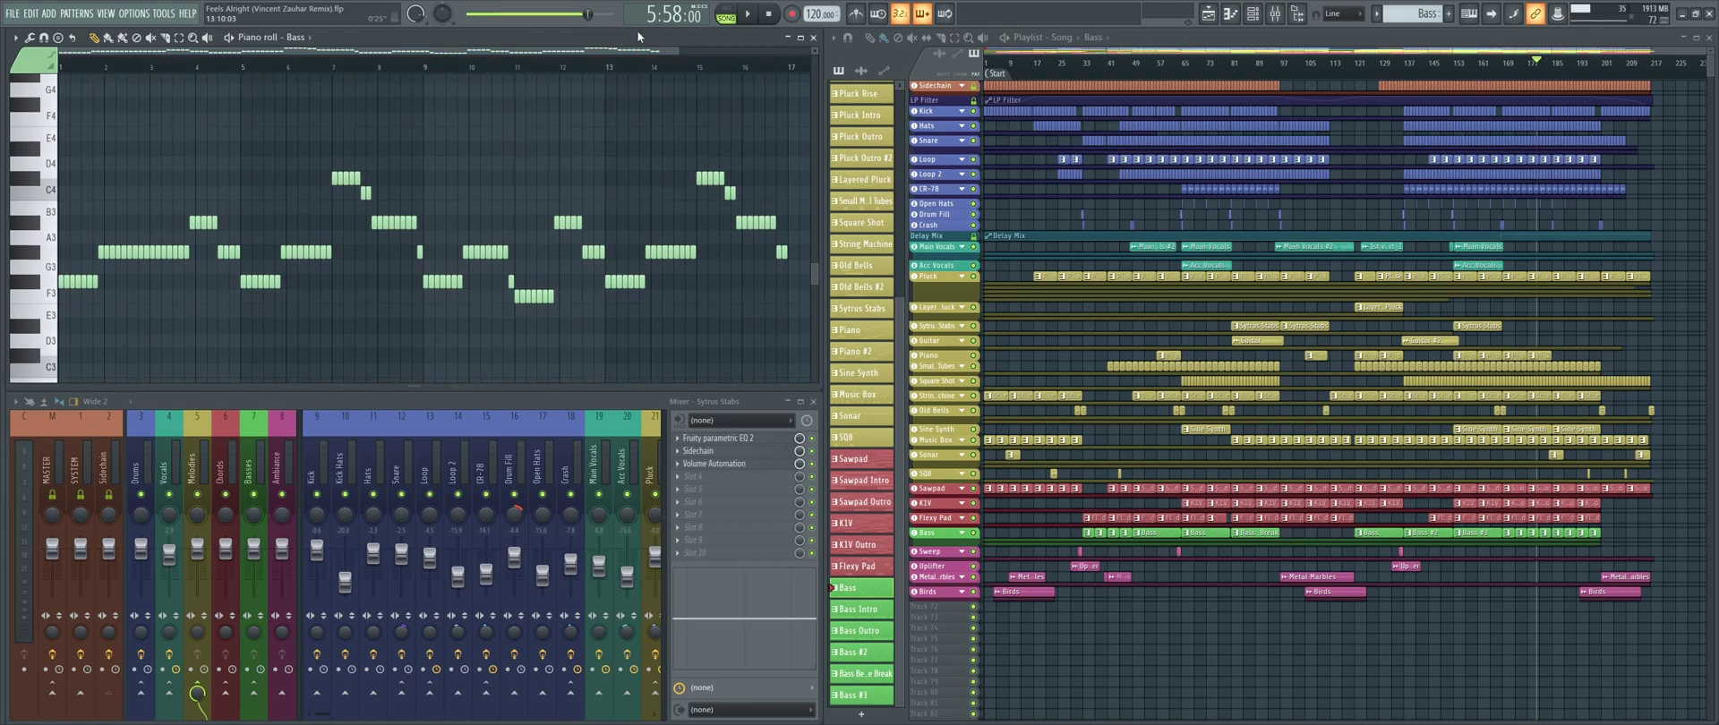
- Maximize the Playlist to examine the whole arrangement at a larger size
double_click(1230, 39)
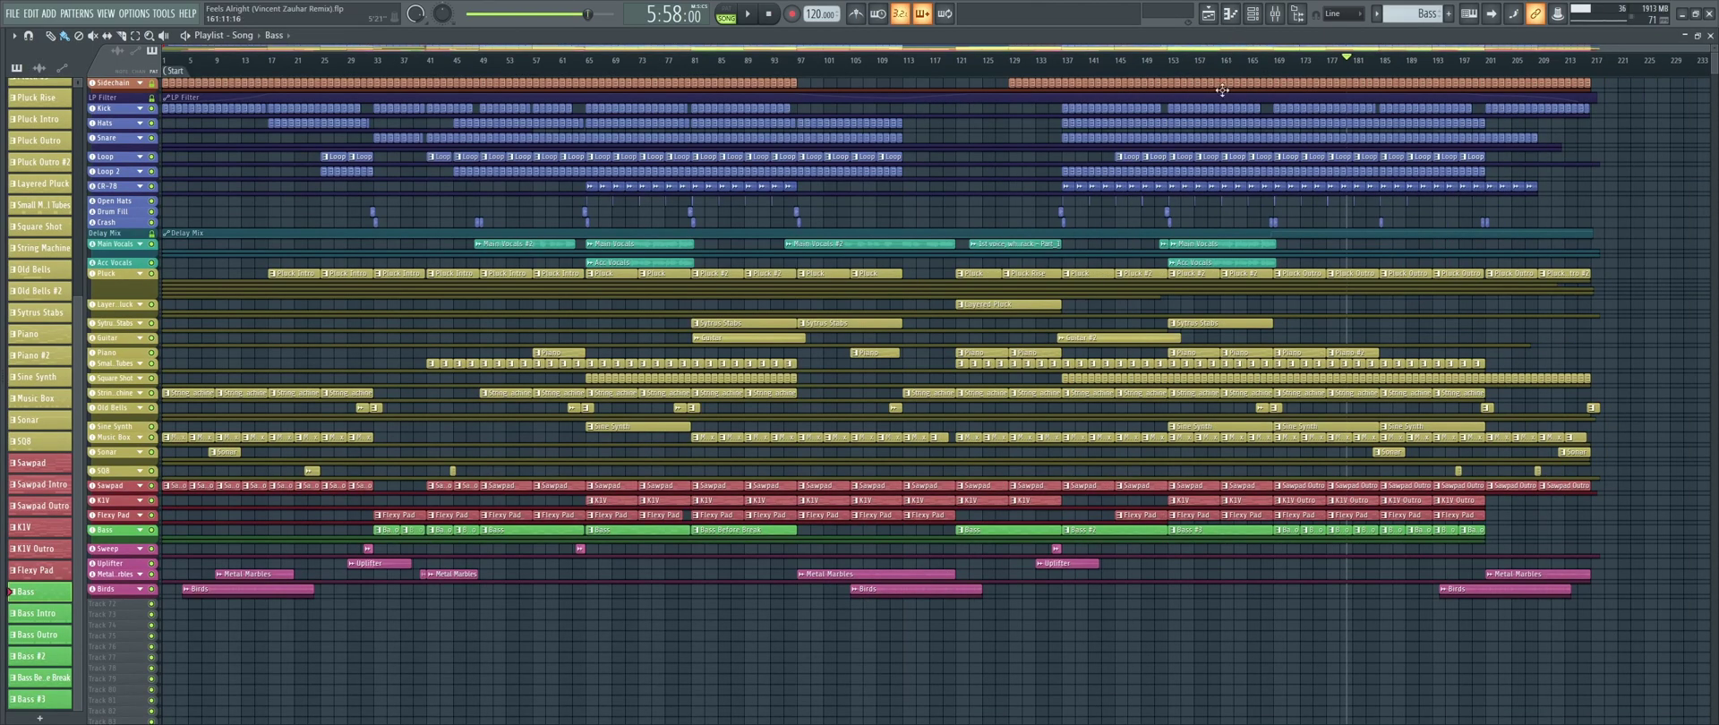
scroll(1270, 349, "up", 4)
scroll(1271, 350, "down", 4)
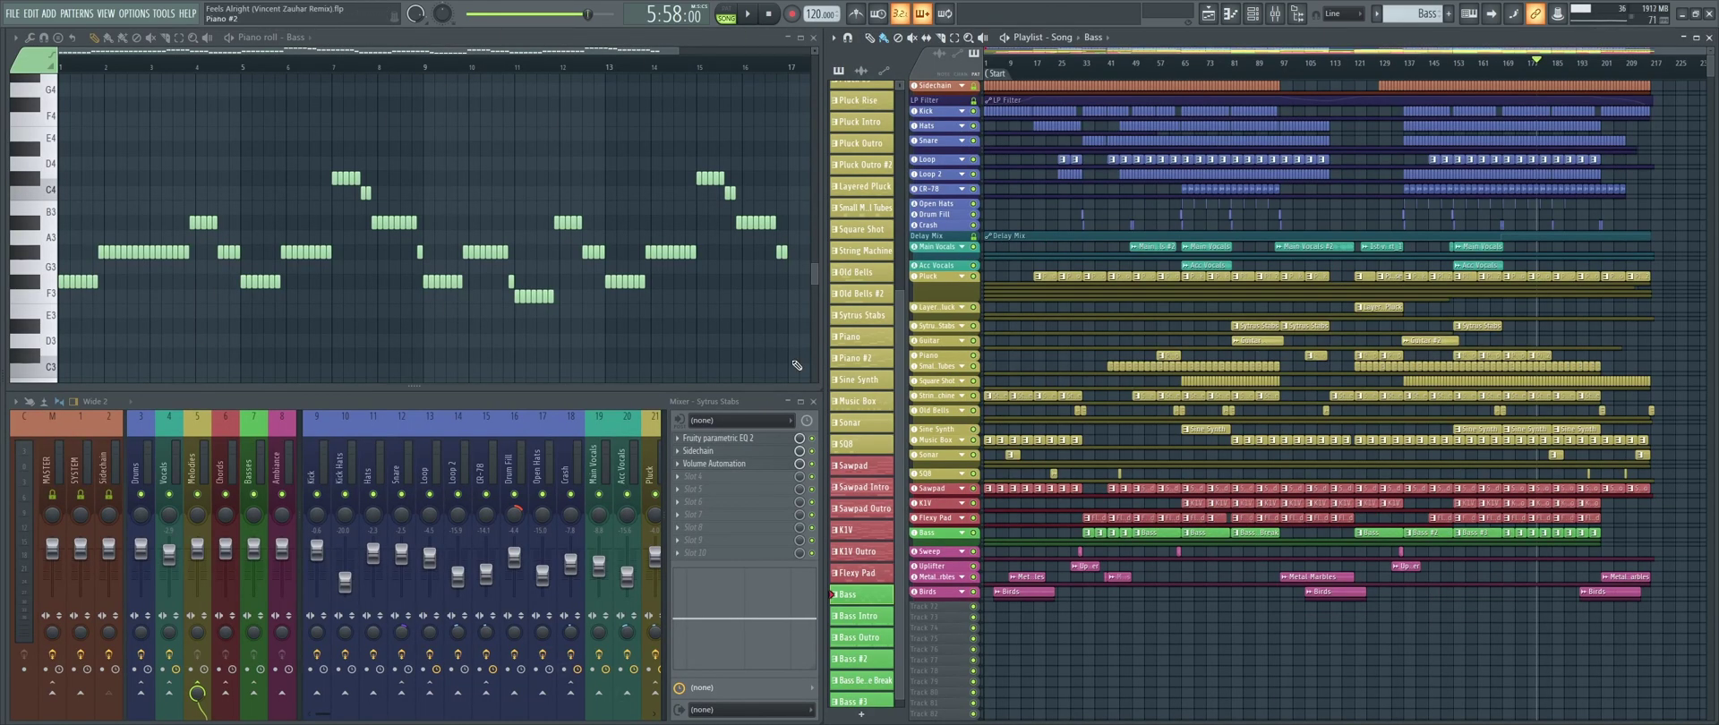
- Reveal the Browser and look through the Legacy and Drums folders inside Packs
mouse_move(4, 379)
left_click(54, 411)
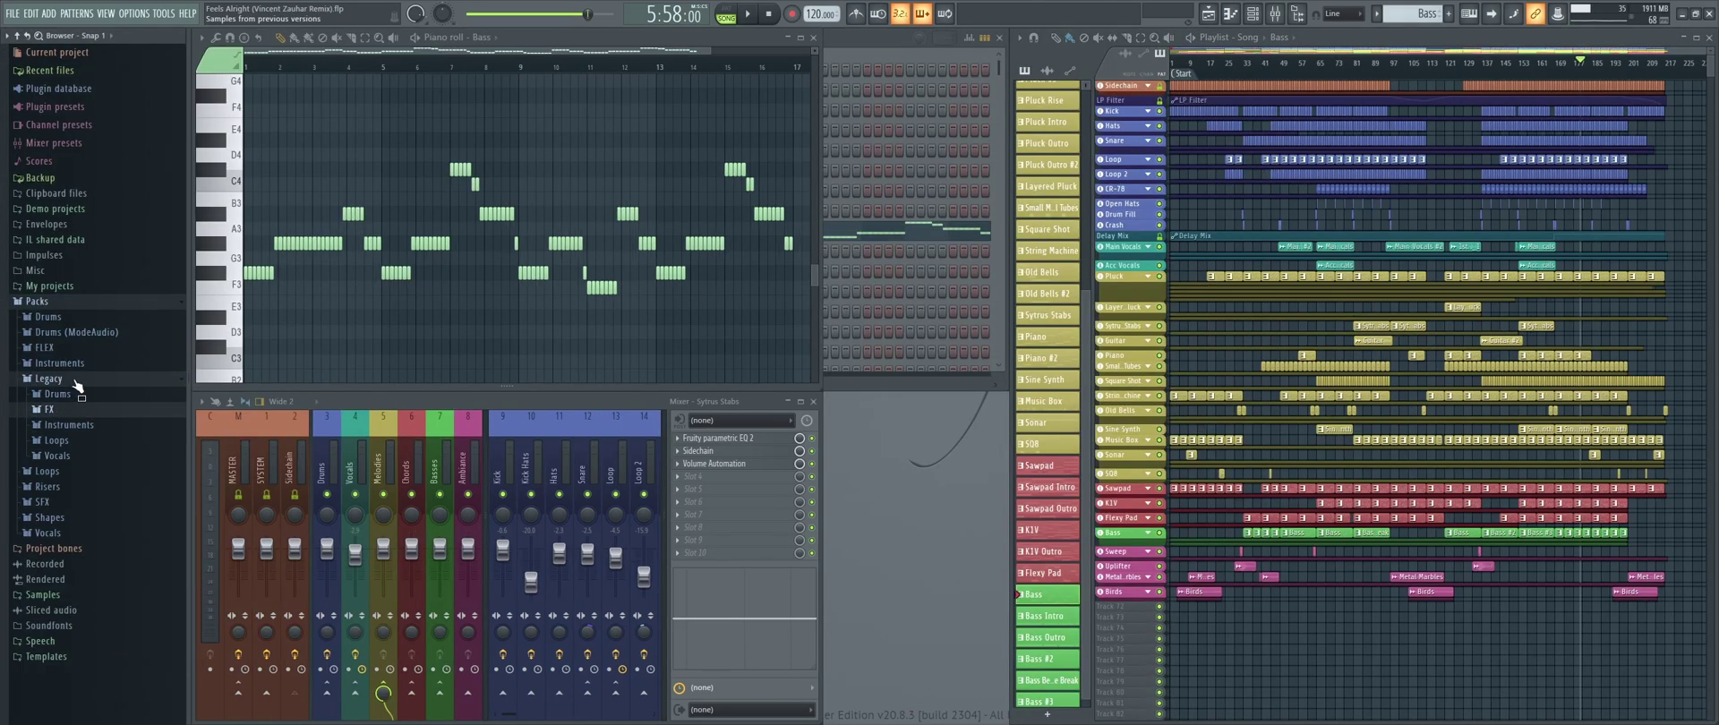
left_click(75, 381)
left_click(98, 321)
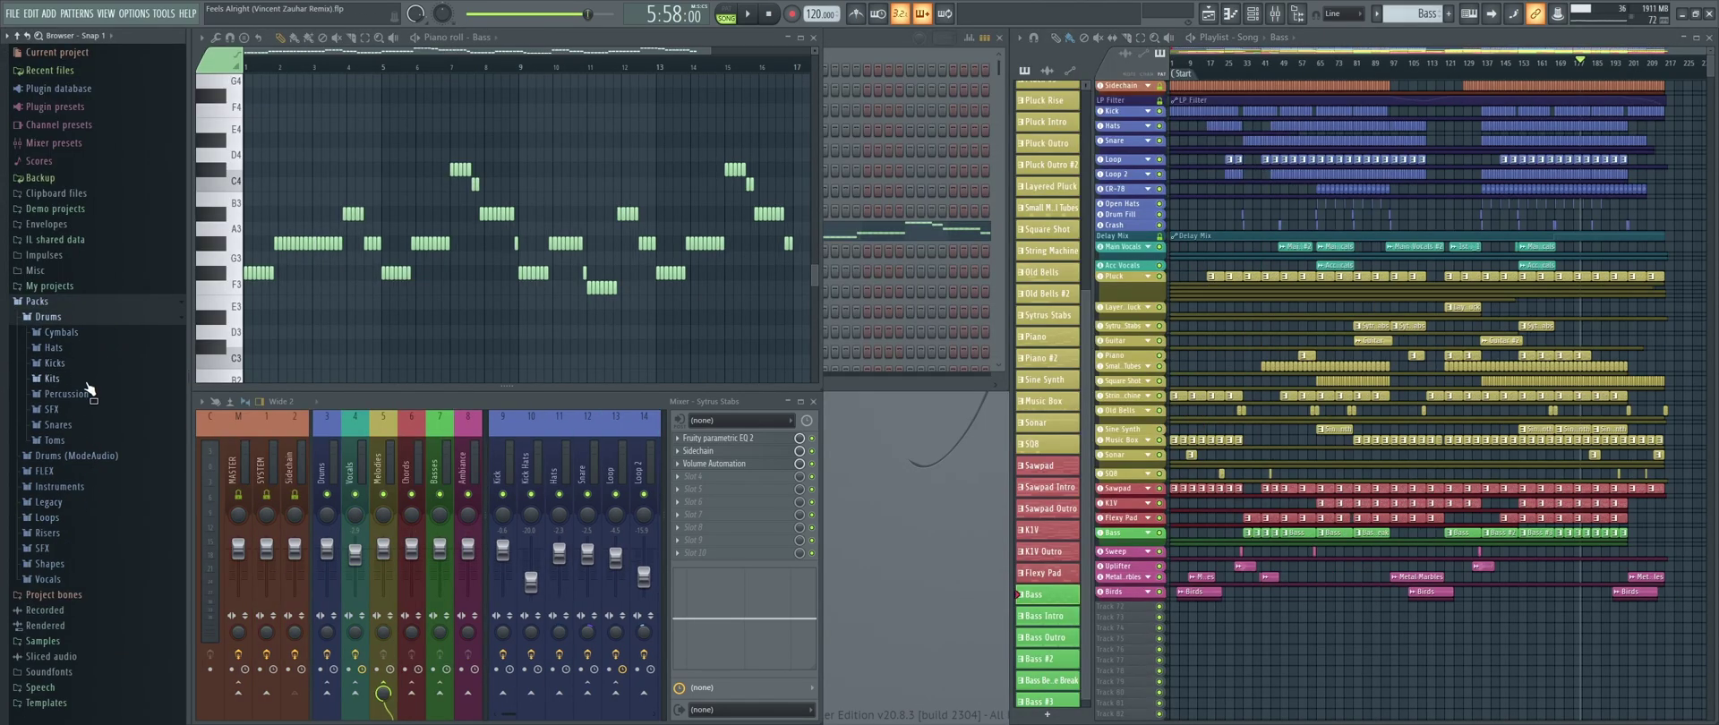
left_click(88, 384)
- Select the CR-78, Kick Hats, Open Hats and Kick mixer tracks in turn to examine their effects
left_click(456, 428)
left_click(484, 443)
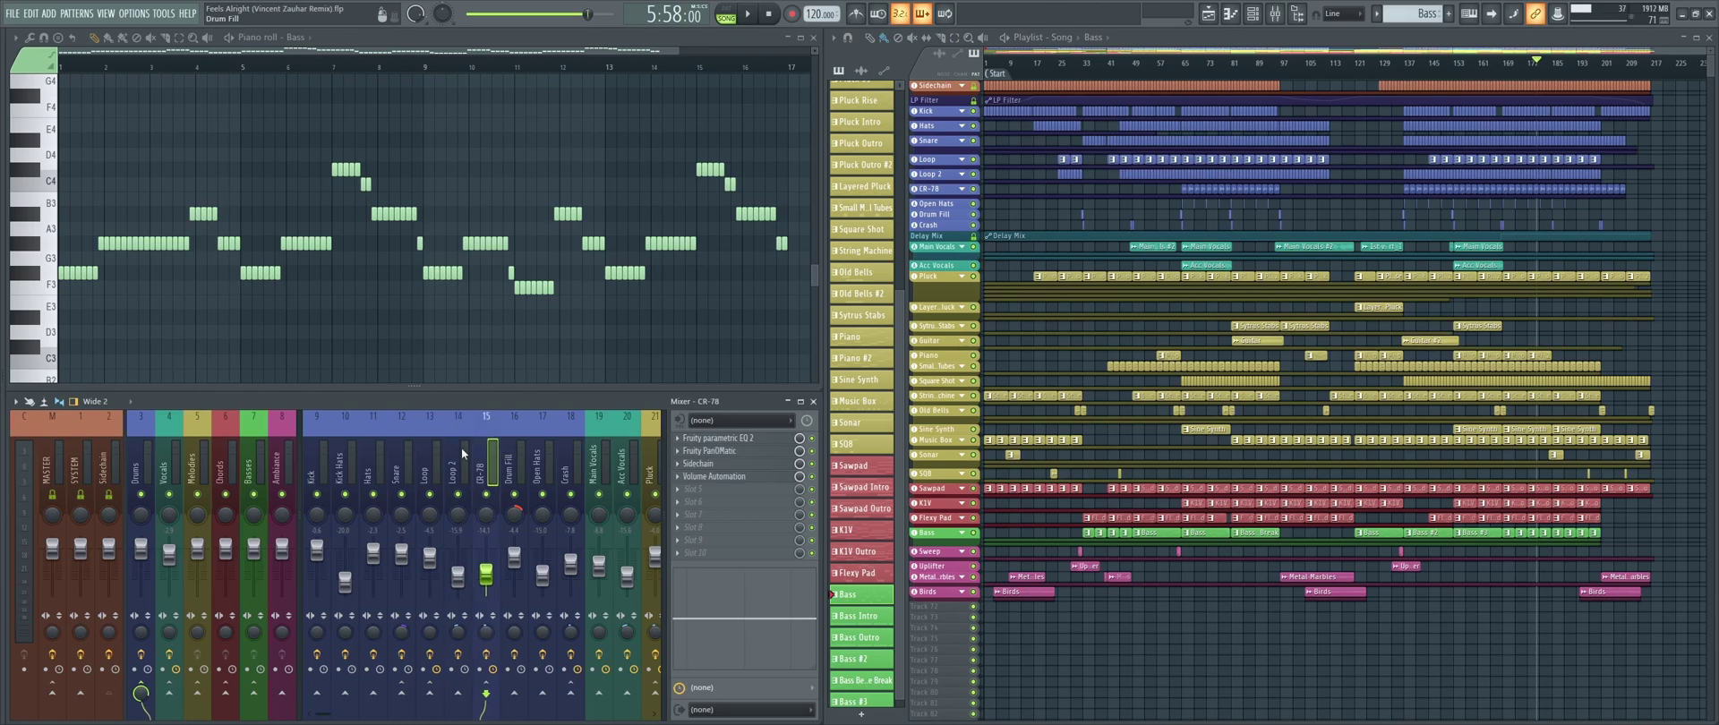
left_click(347, 449)
left_click(543, 452)
left_click(318, 450)
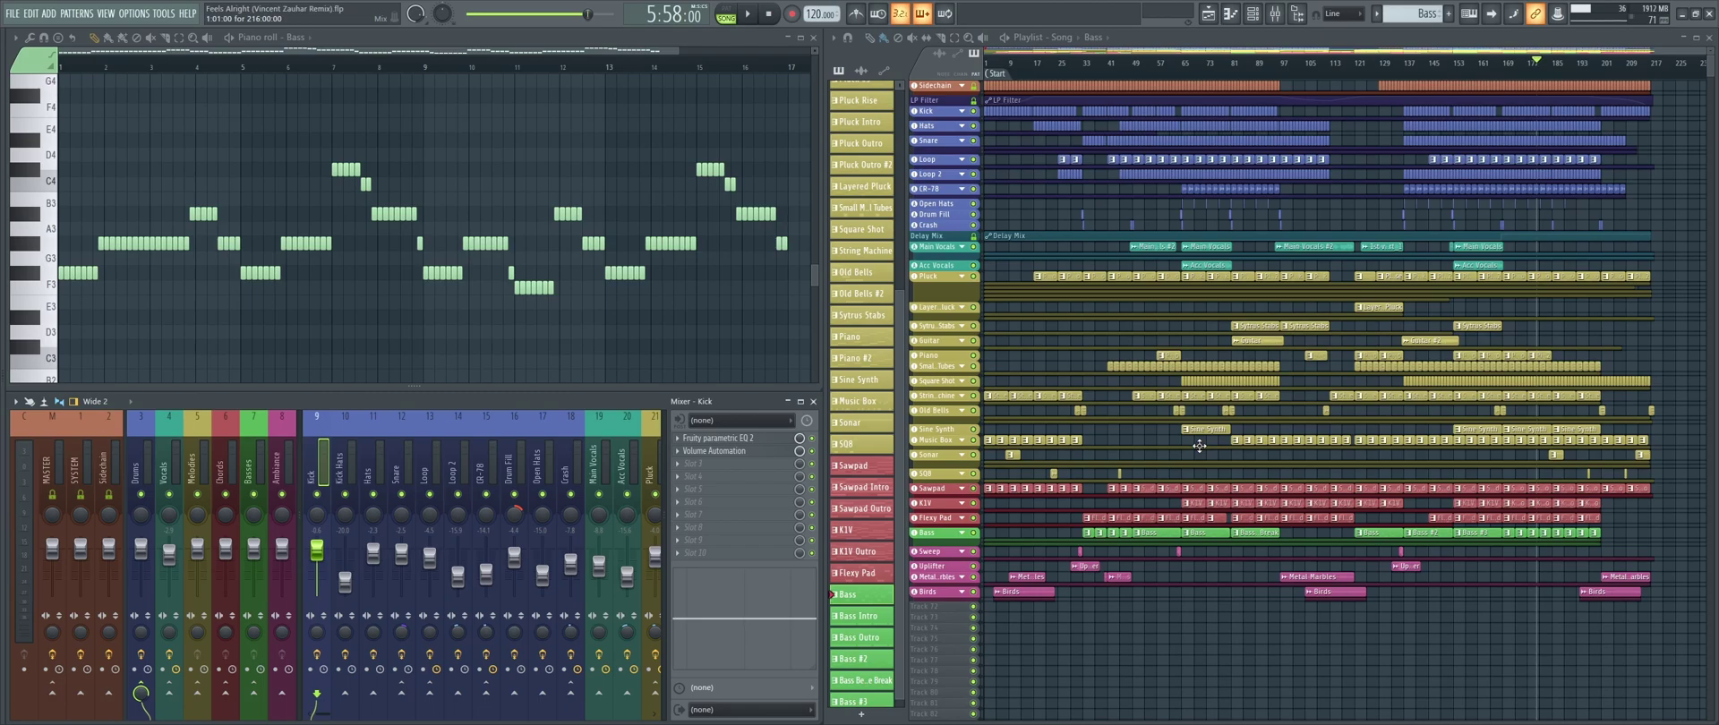
scroll(1199, 445, "down", 5)
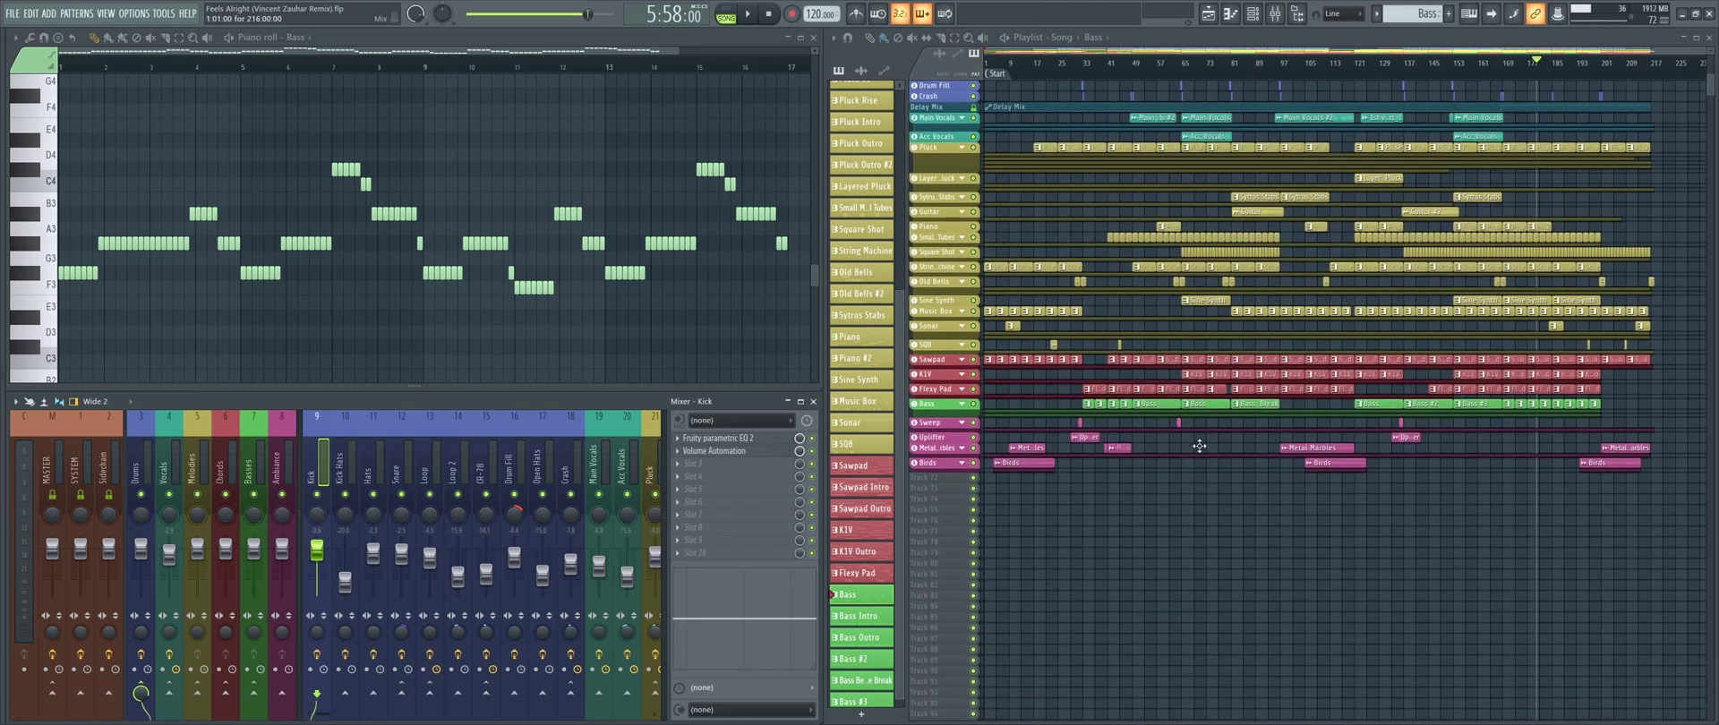
scroll(1152, 430, "up", 5)
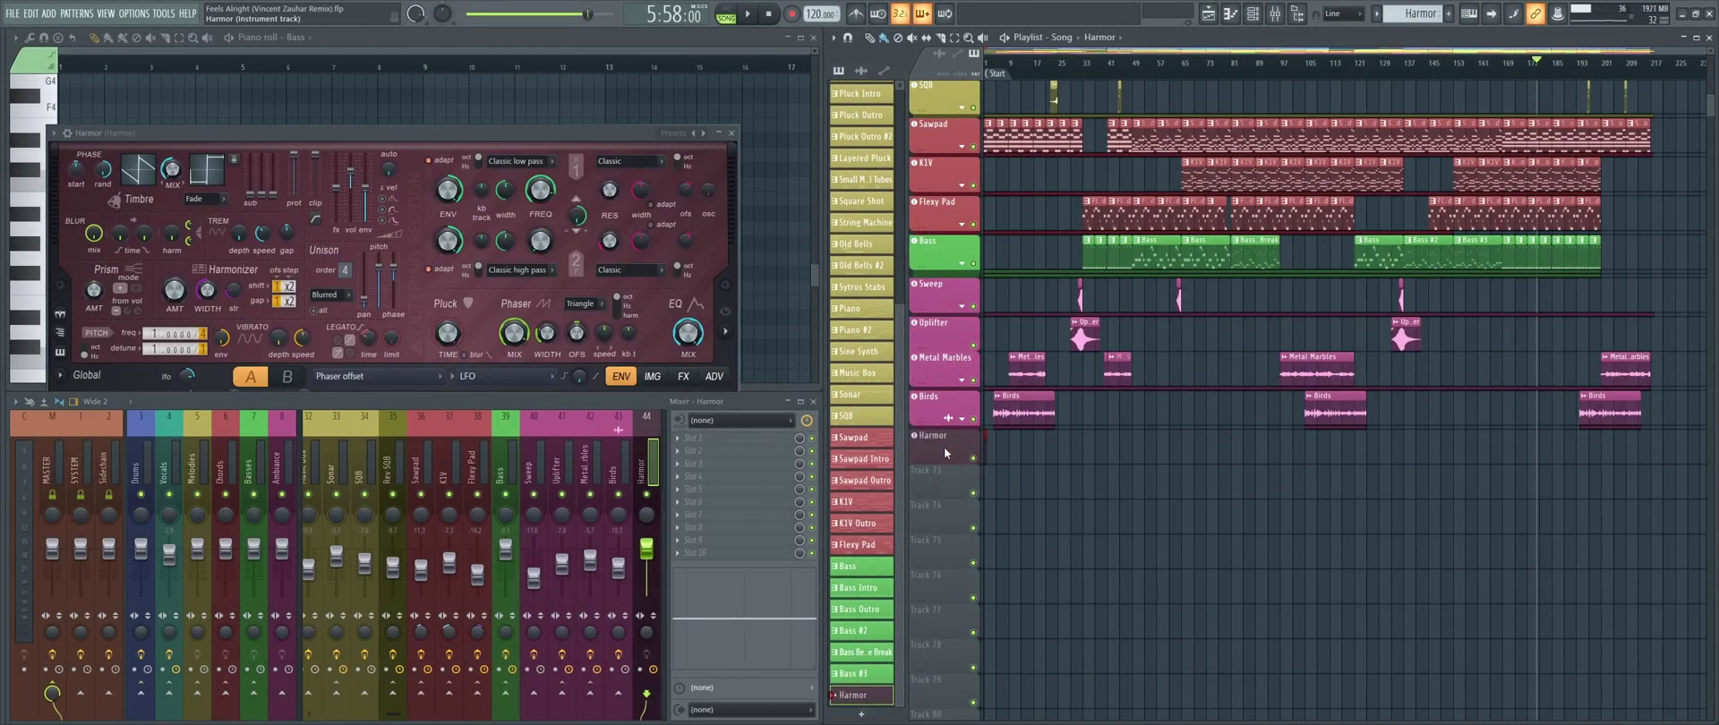
- Move the Harmor plugin window over the Playlist and close the Piano roll to reveal the Channel rack
left_click_drag(559, 138, 1562, 155)
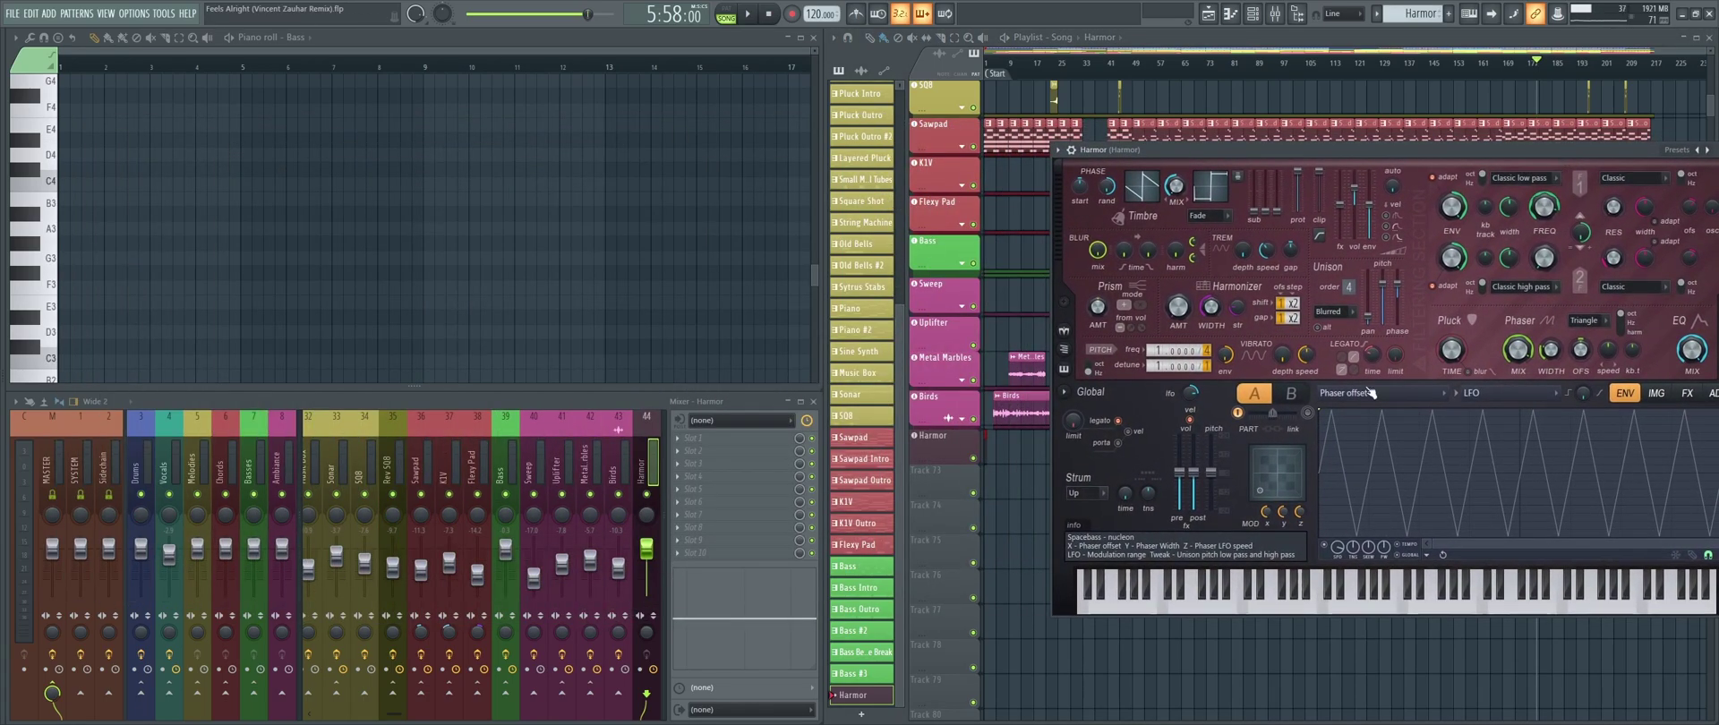
left_click(814, 37)
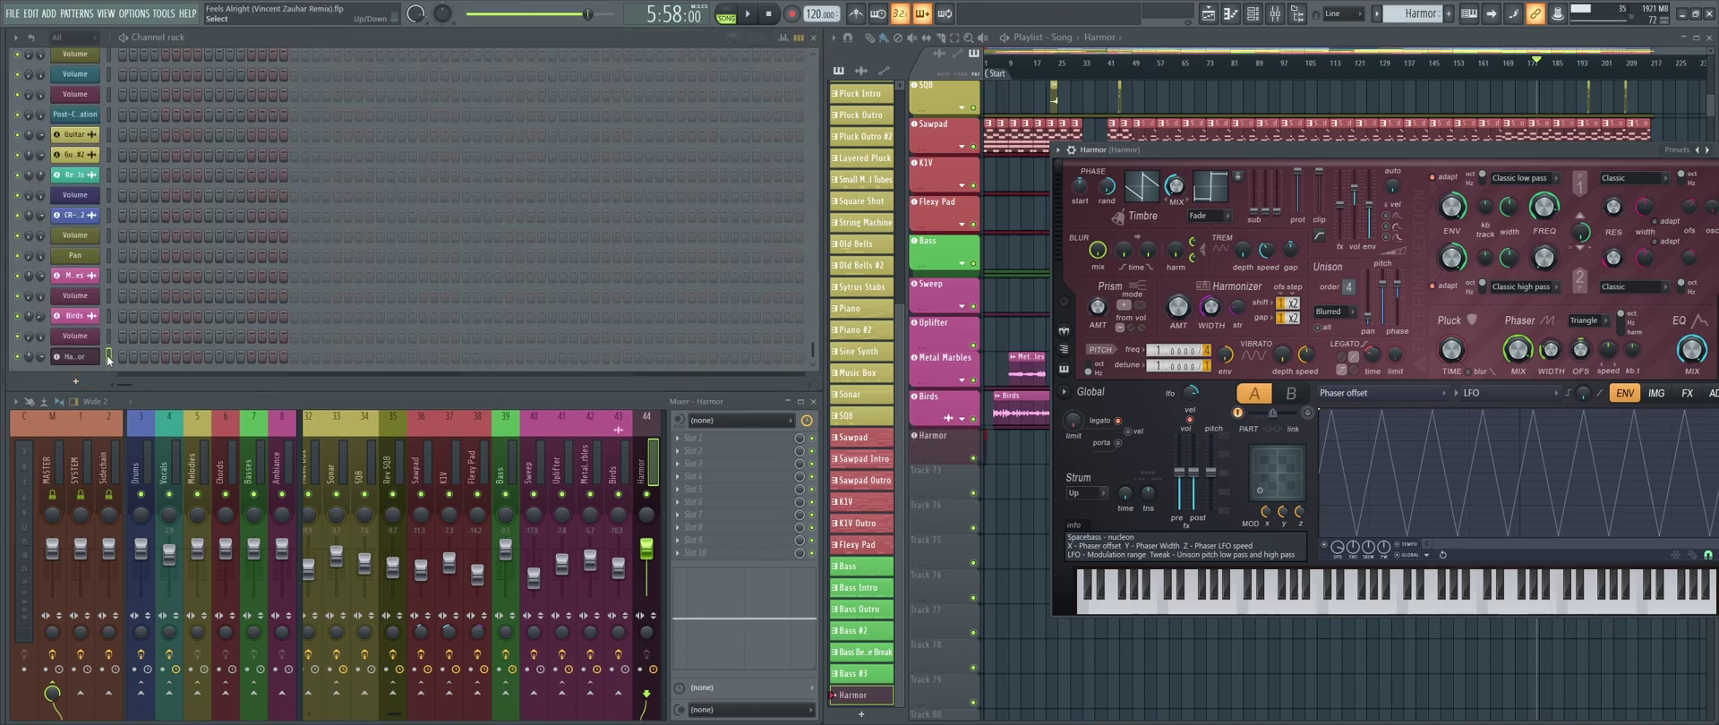
- Rename the Harmor playlist track to Bass and change its color to orange
double_click(938, 444)
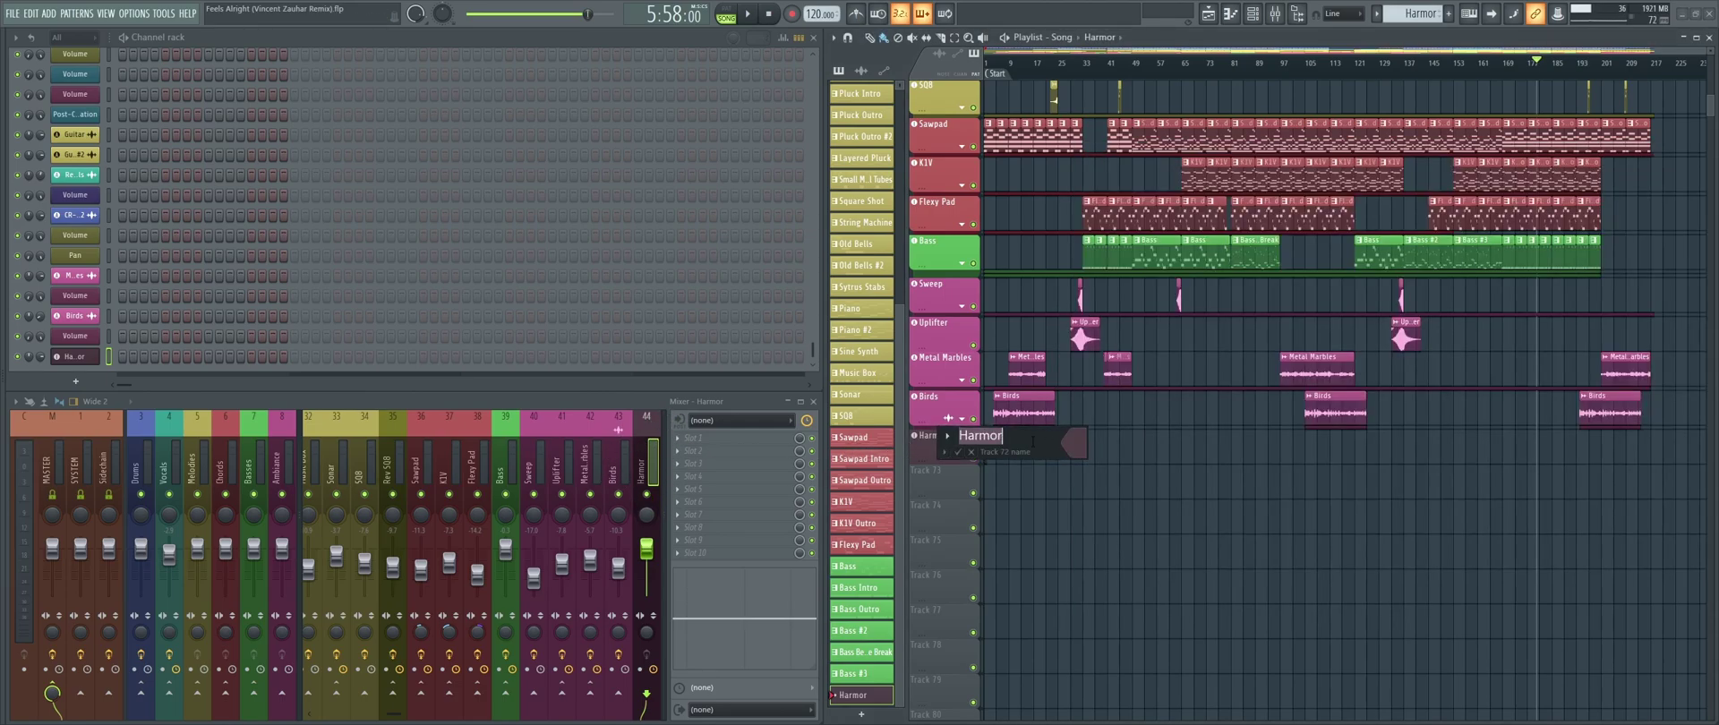
type("Bass")
left_click(1081, 448)
left_click(1126, 594)
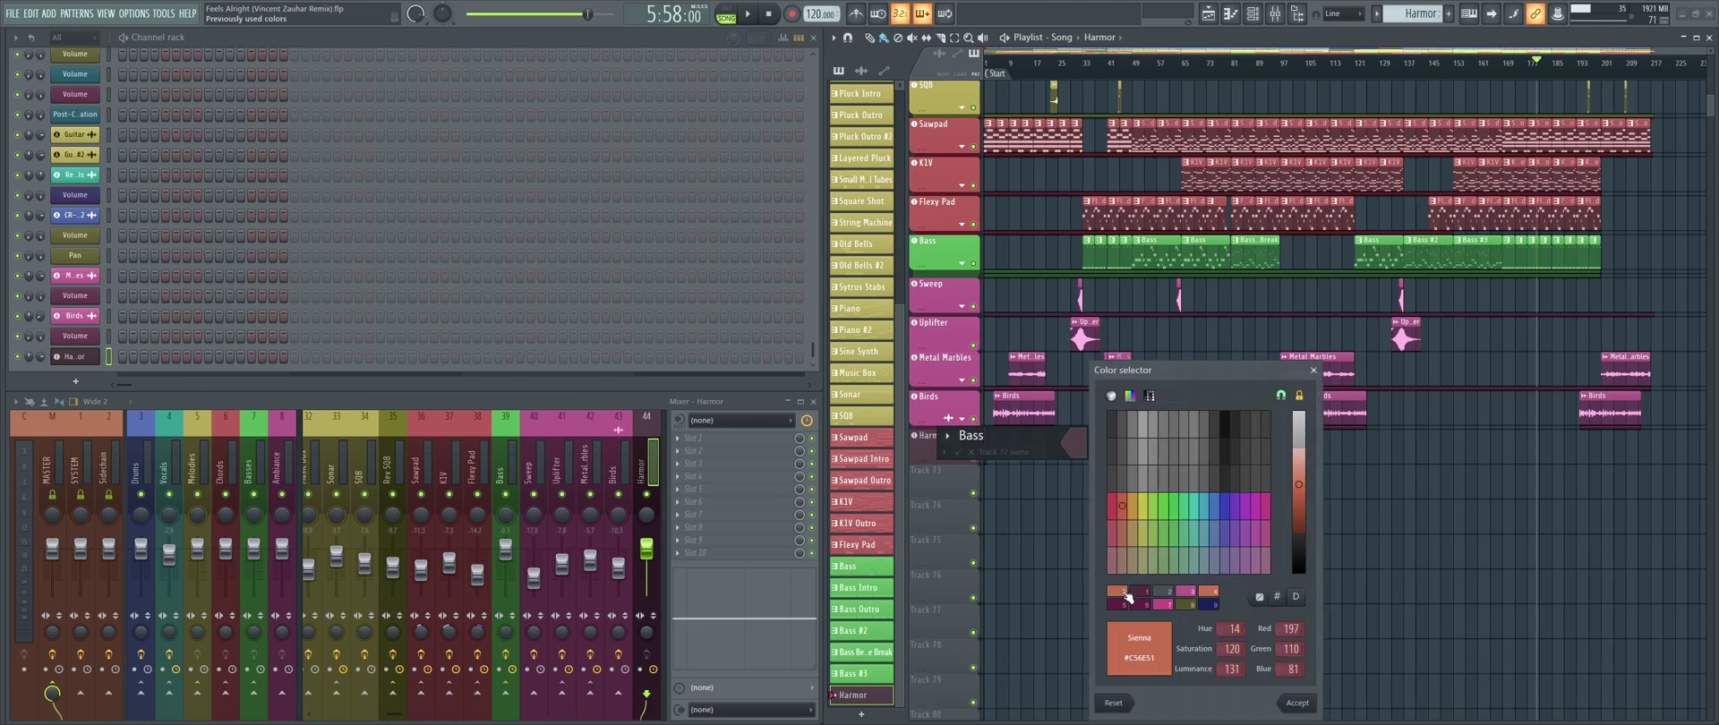
key("Return")
key("Return")
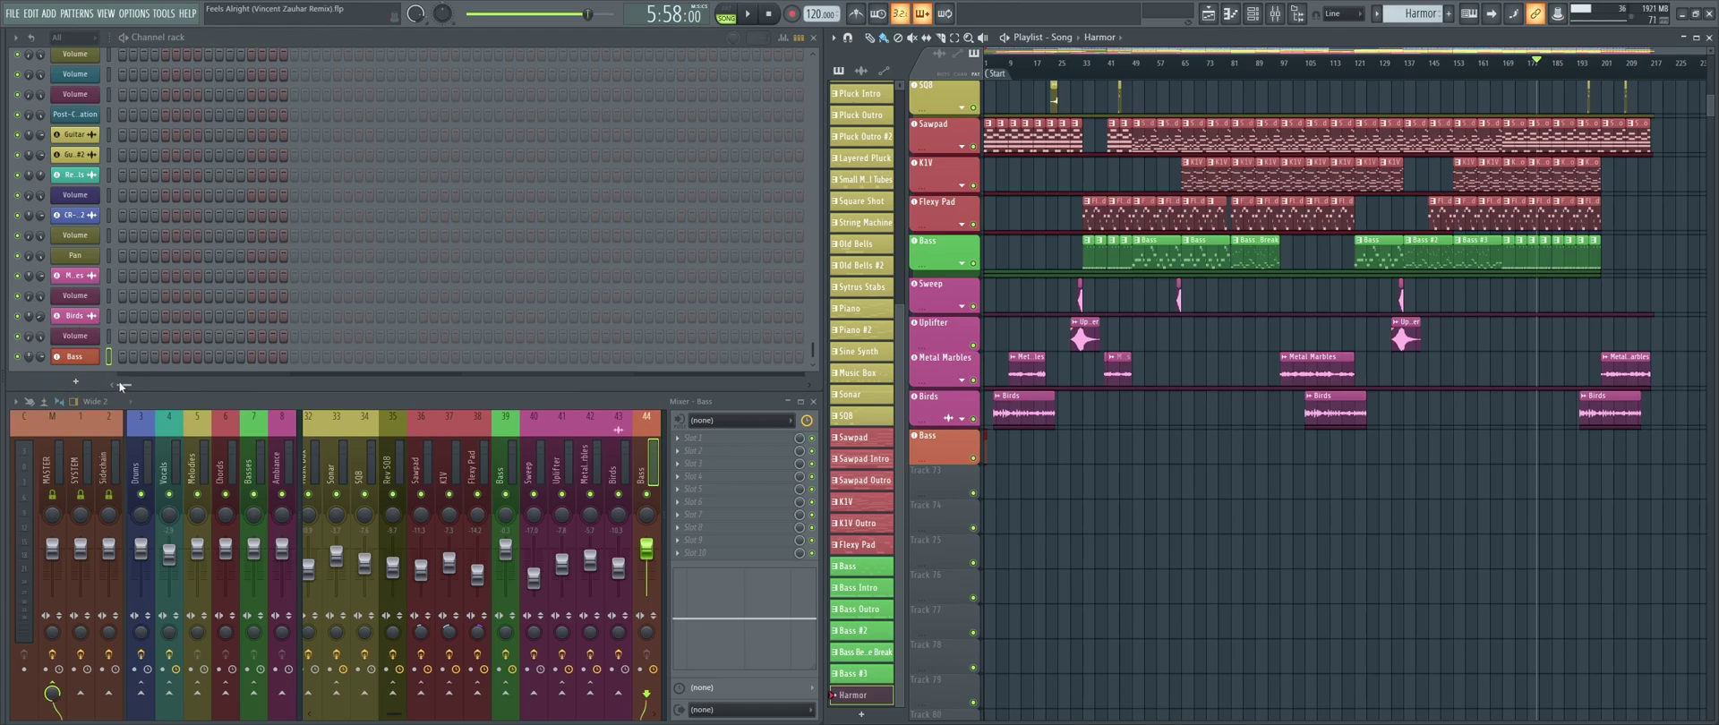
- Delete the orange Bass instrument track from the Playlist together with its linked channel
right_click(942, 446)
left_click(994, 676)
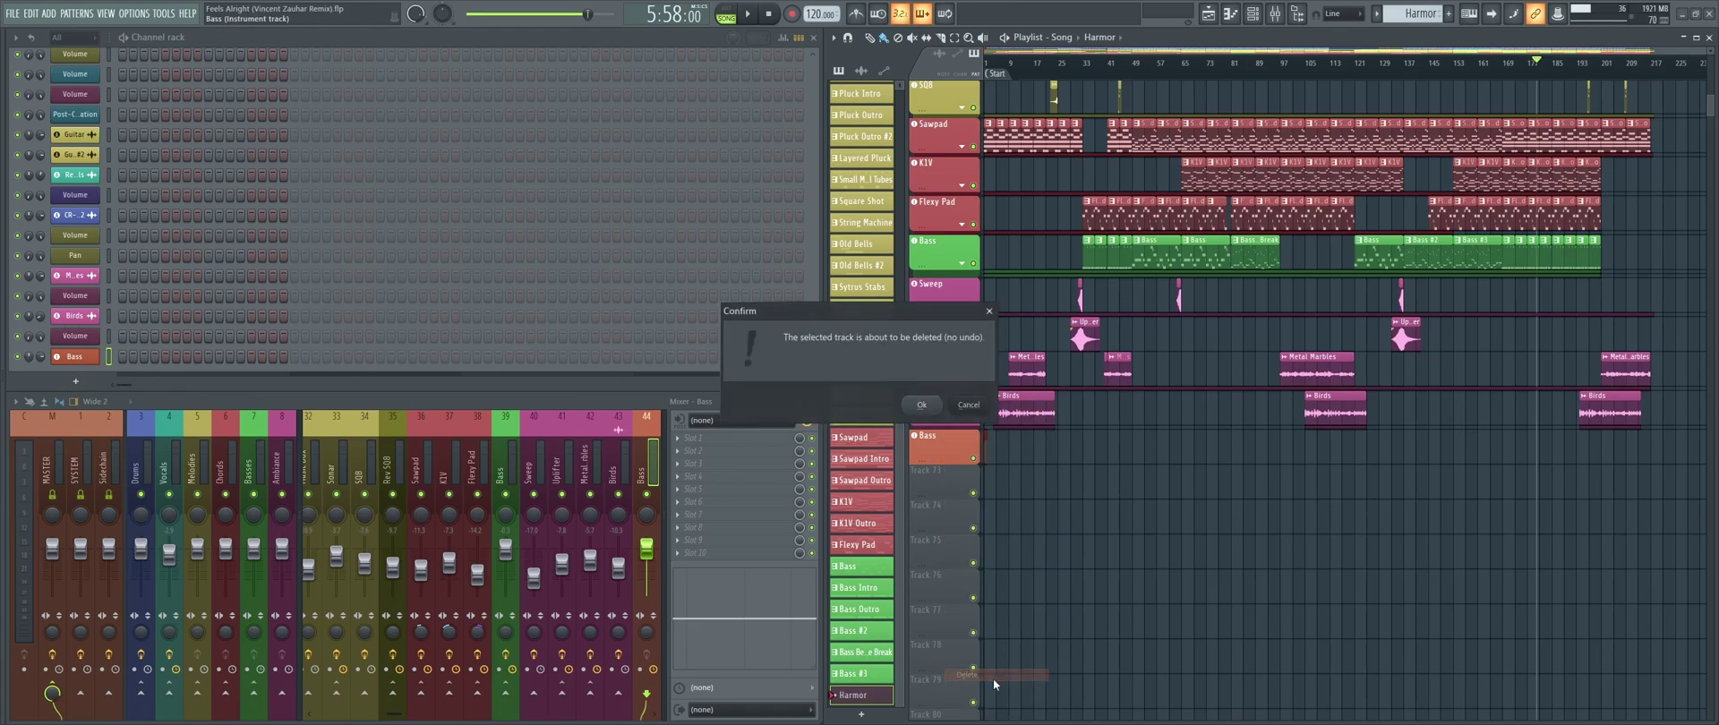
left_click(921, 404)
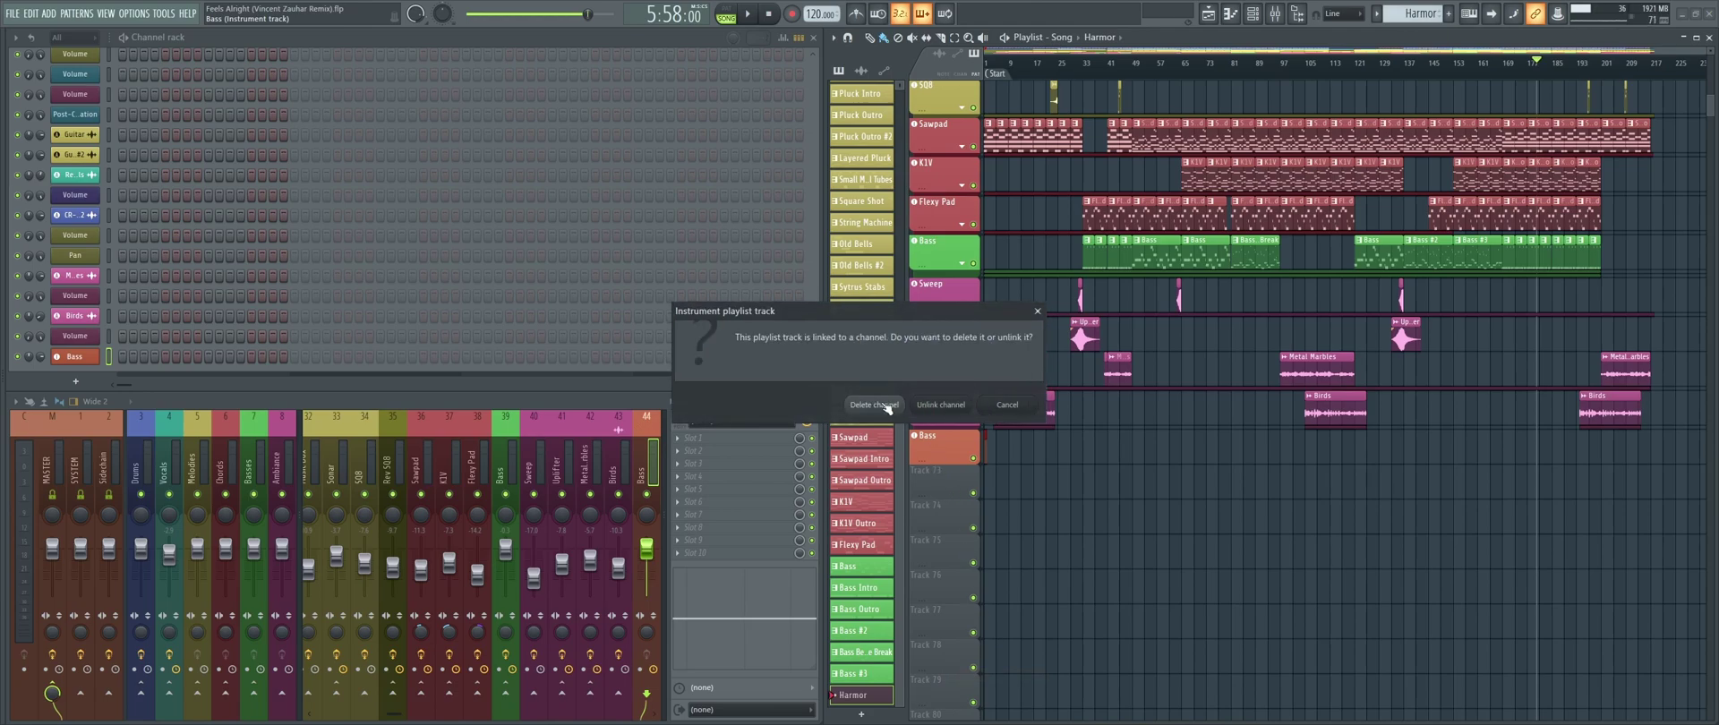
left_click(891, 426)
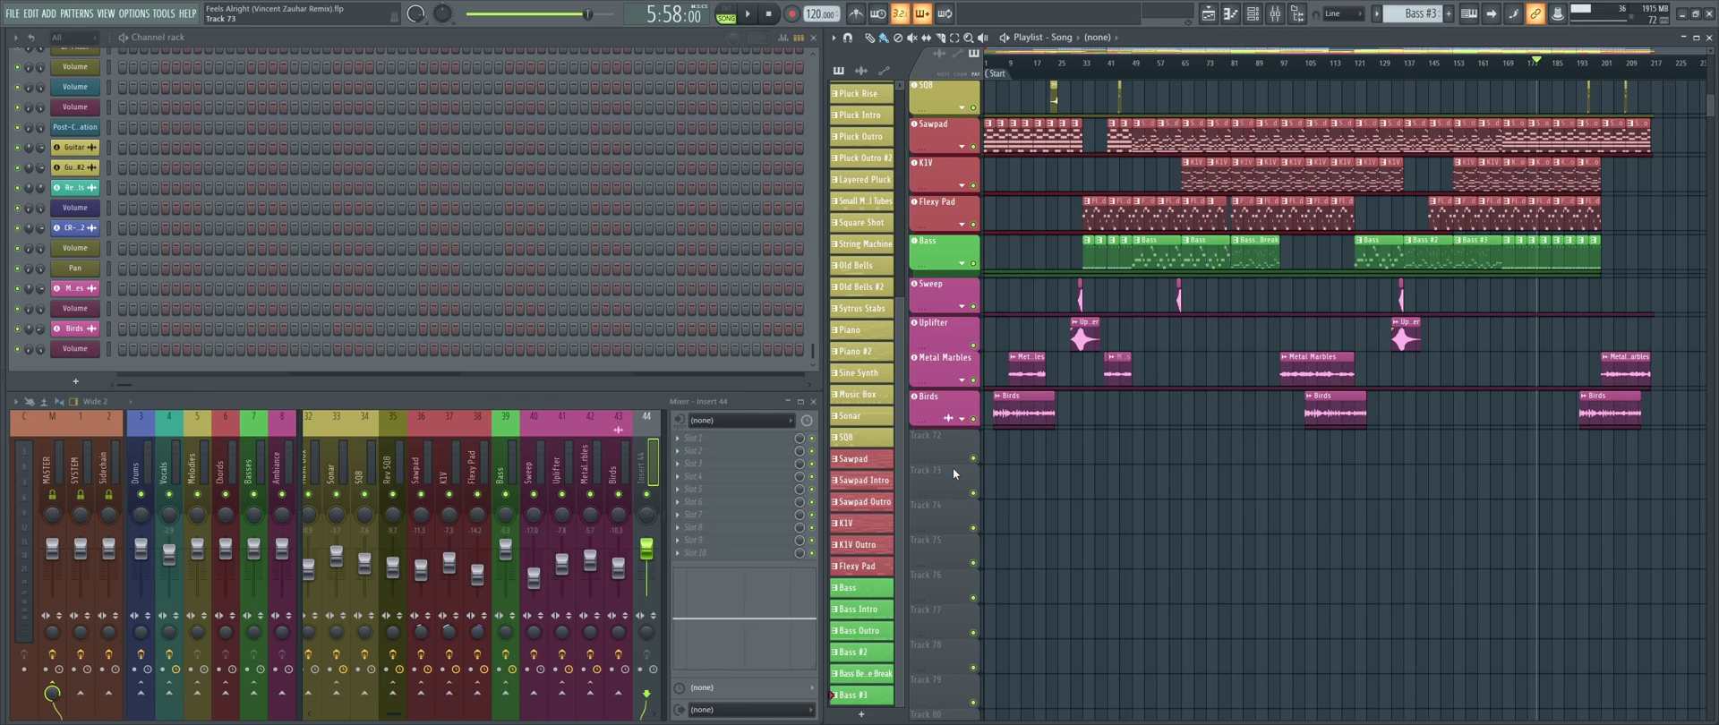
- Check the instrument and mixer tracks linked to the green Bass, Sweep and Metal Marbles playlist tracks
scroll(953, 467, "up", 4)
left_click(937, 394)
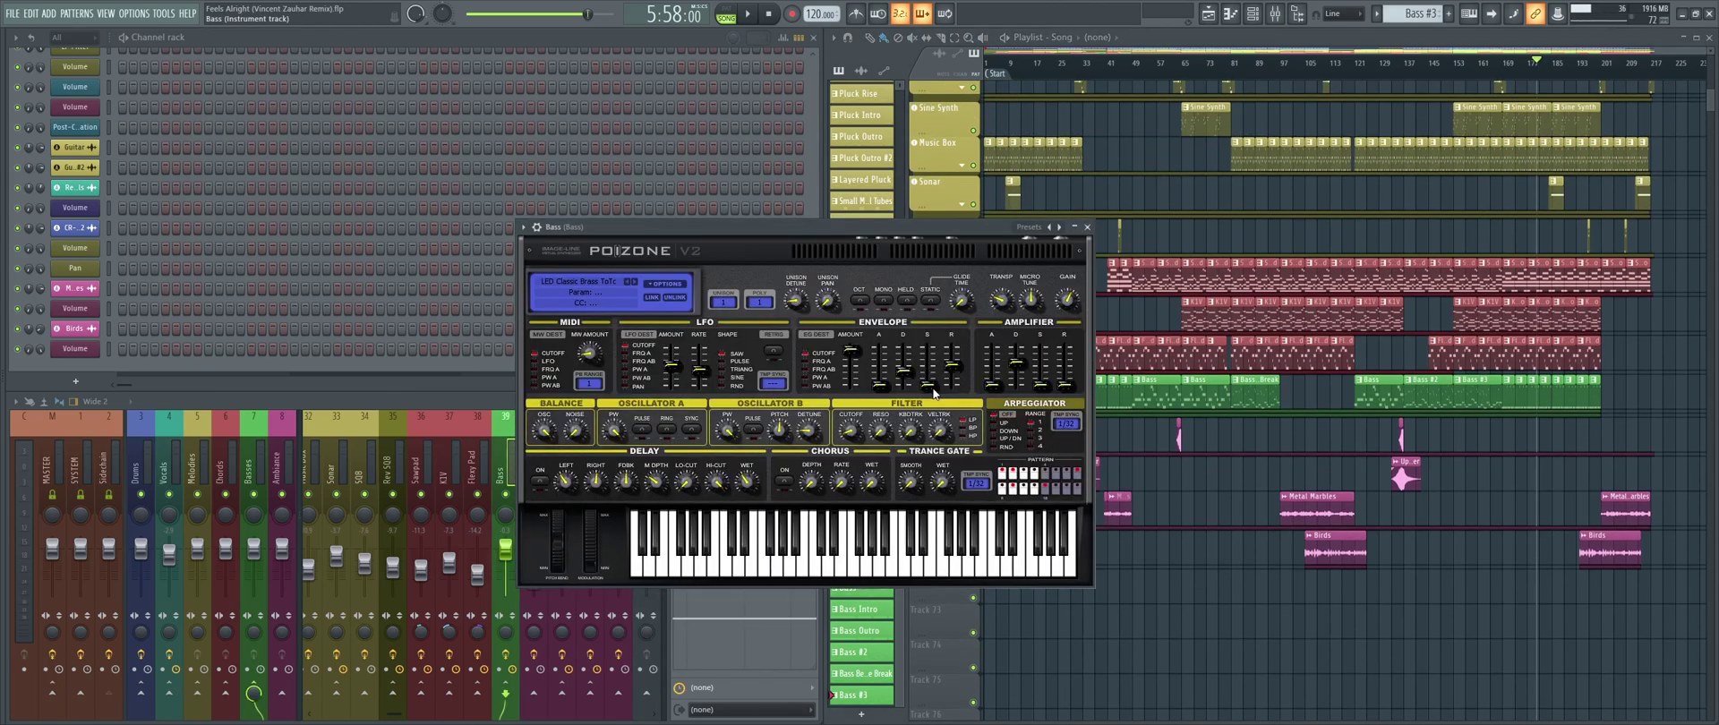
left_click(1088, 228)
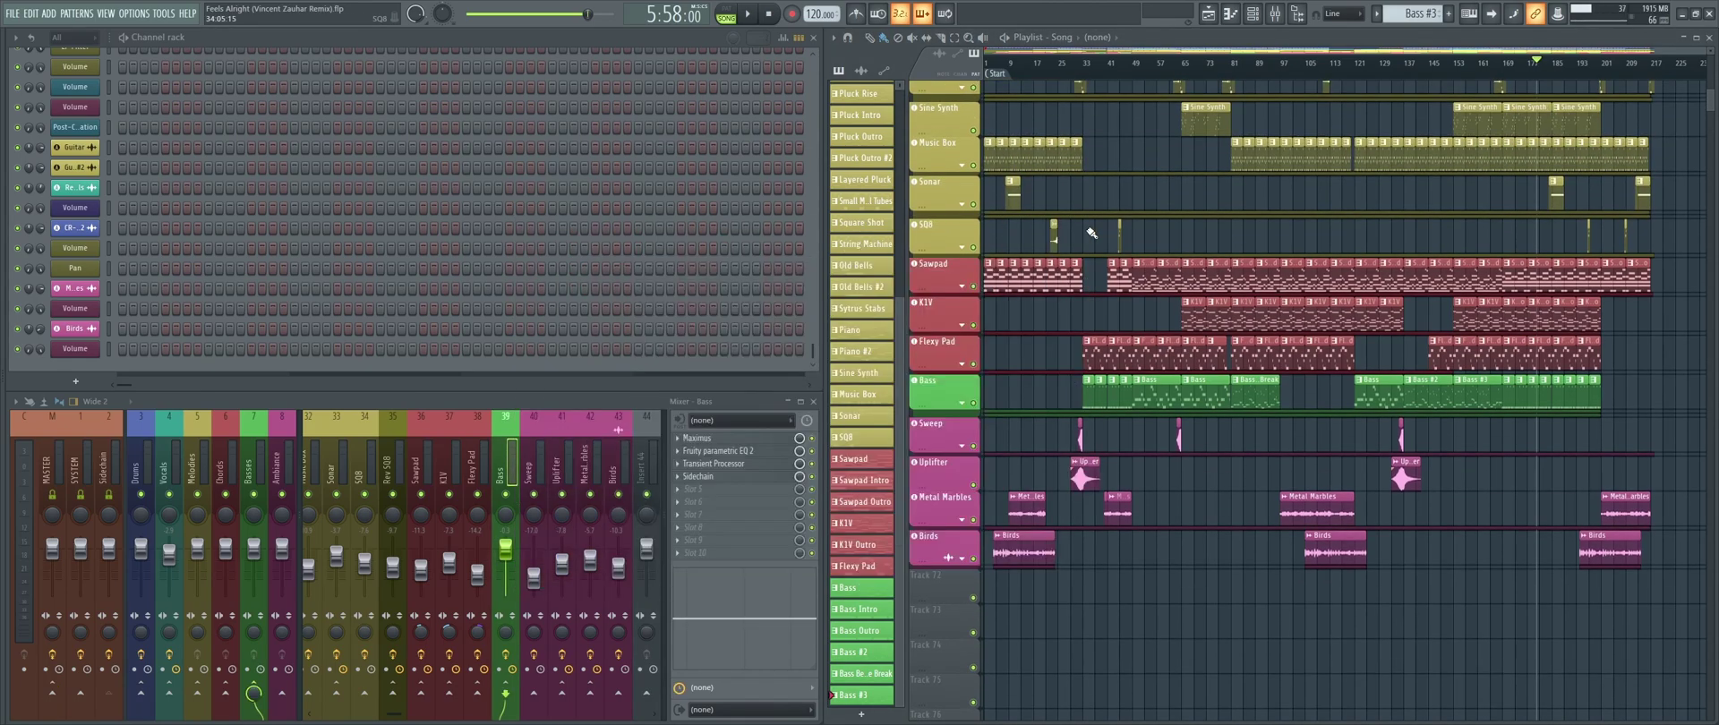
left_click(942, 437)
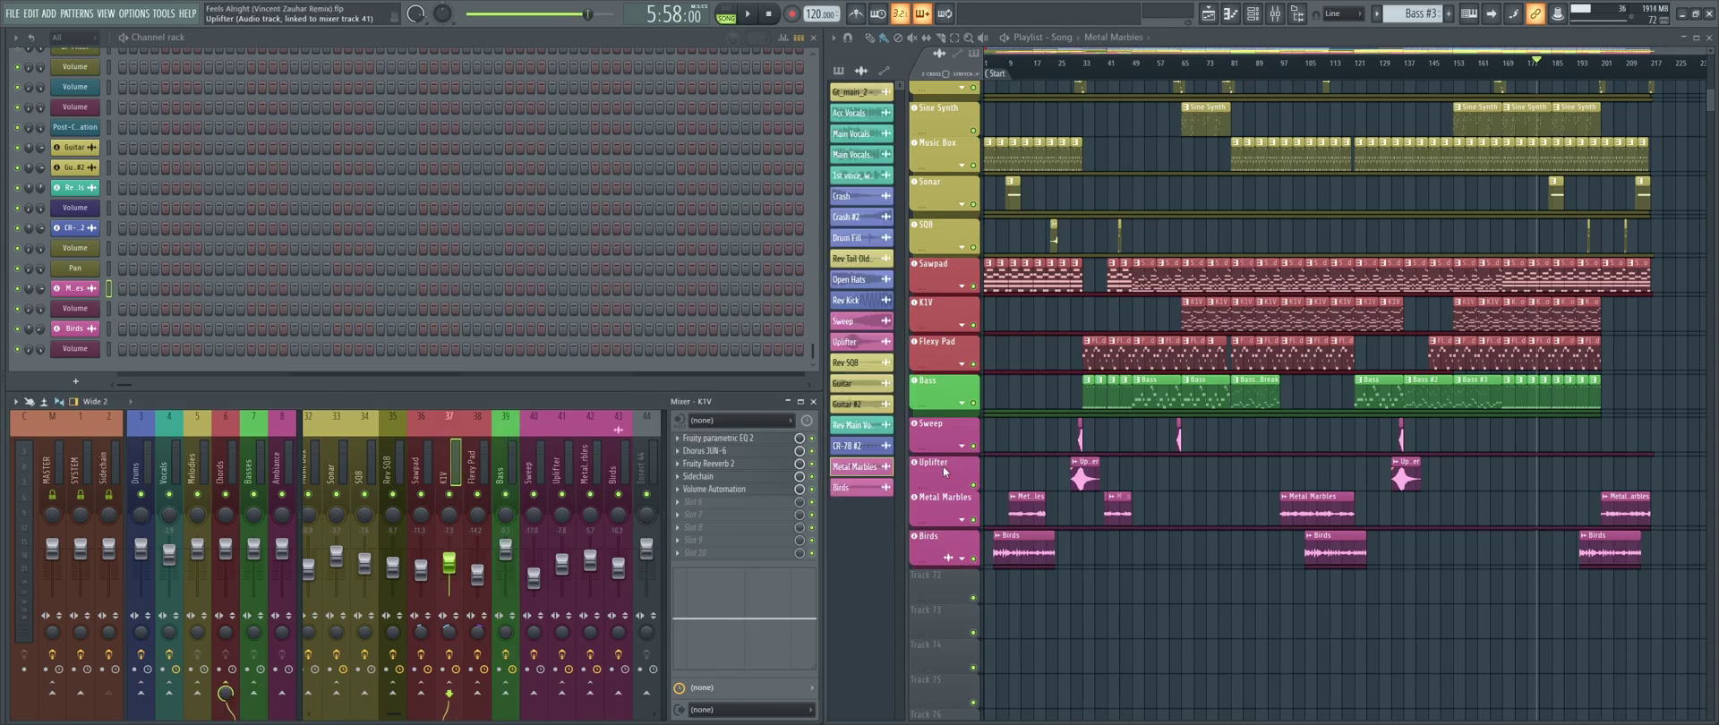
left_click(943, 518)
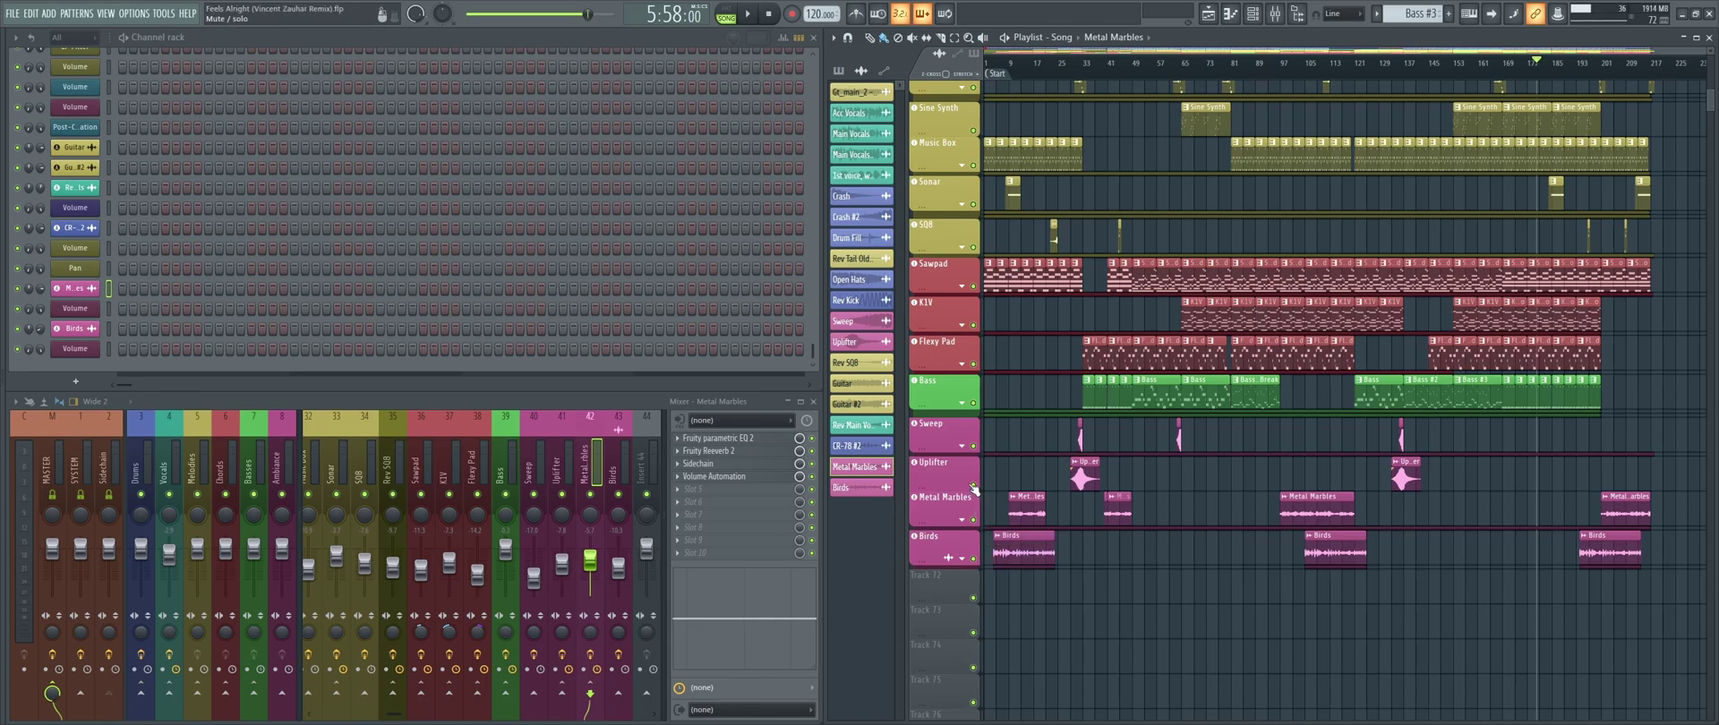
- Name the empty playlist track below Birds Second Bass, color it green and move it directly beneath the Bass track
double_click(939, 394)
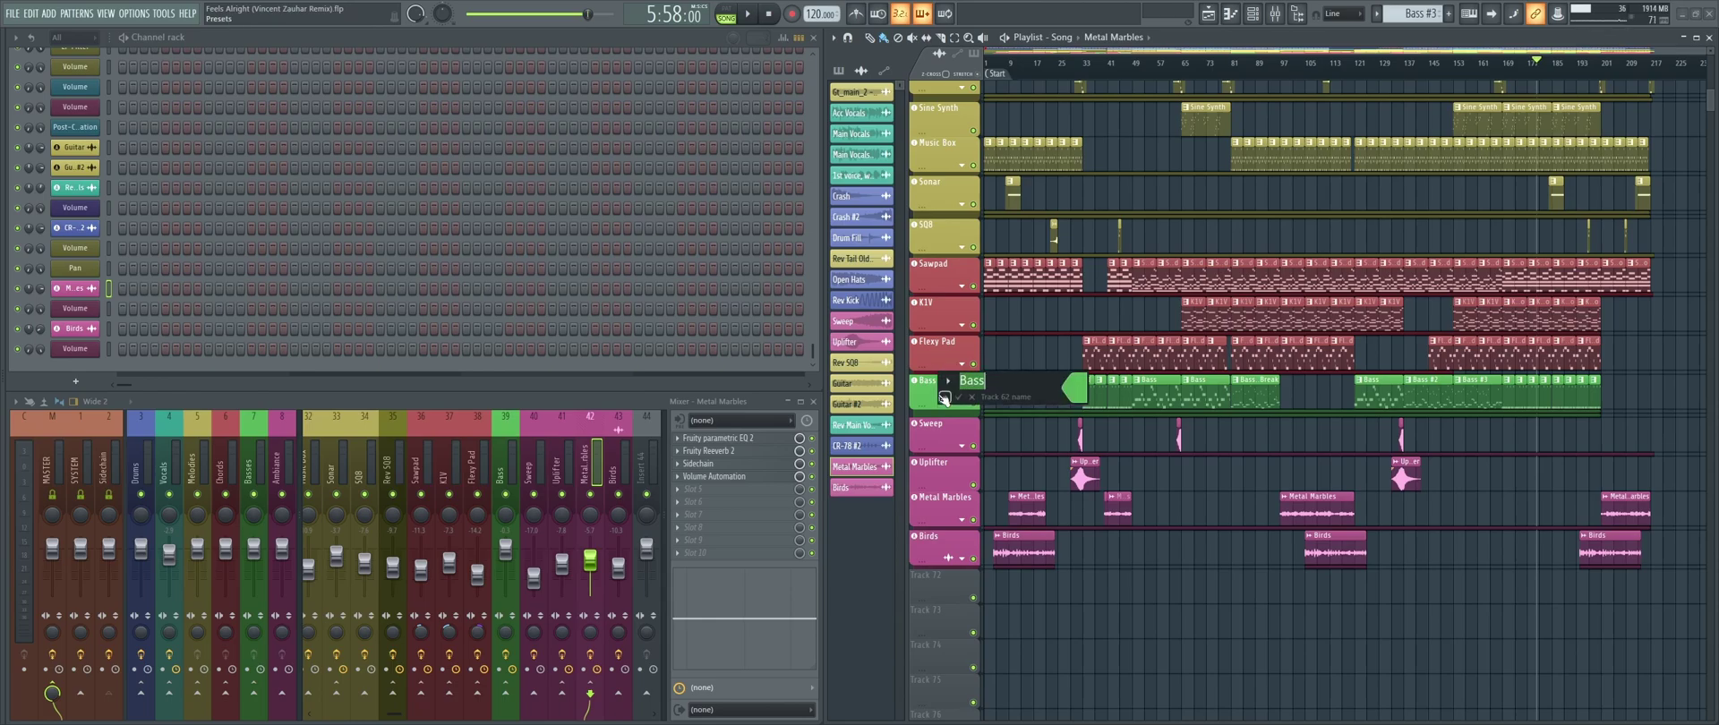
key("Escape")
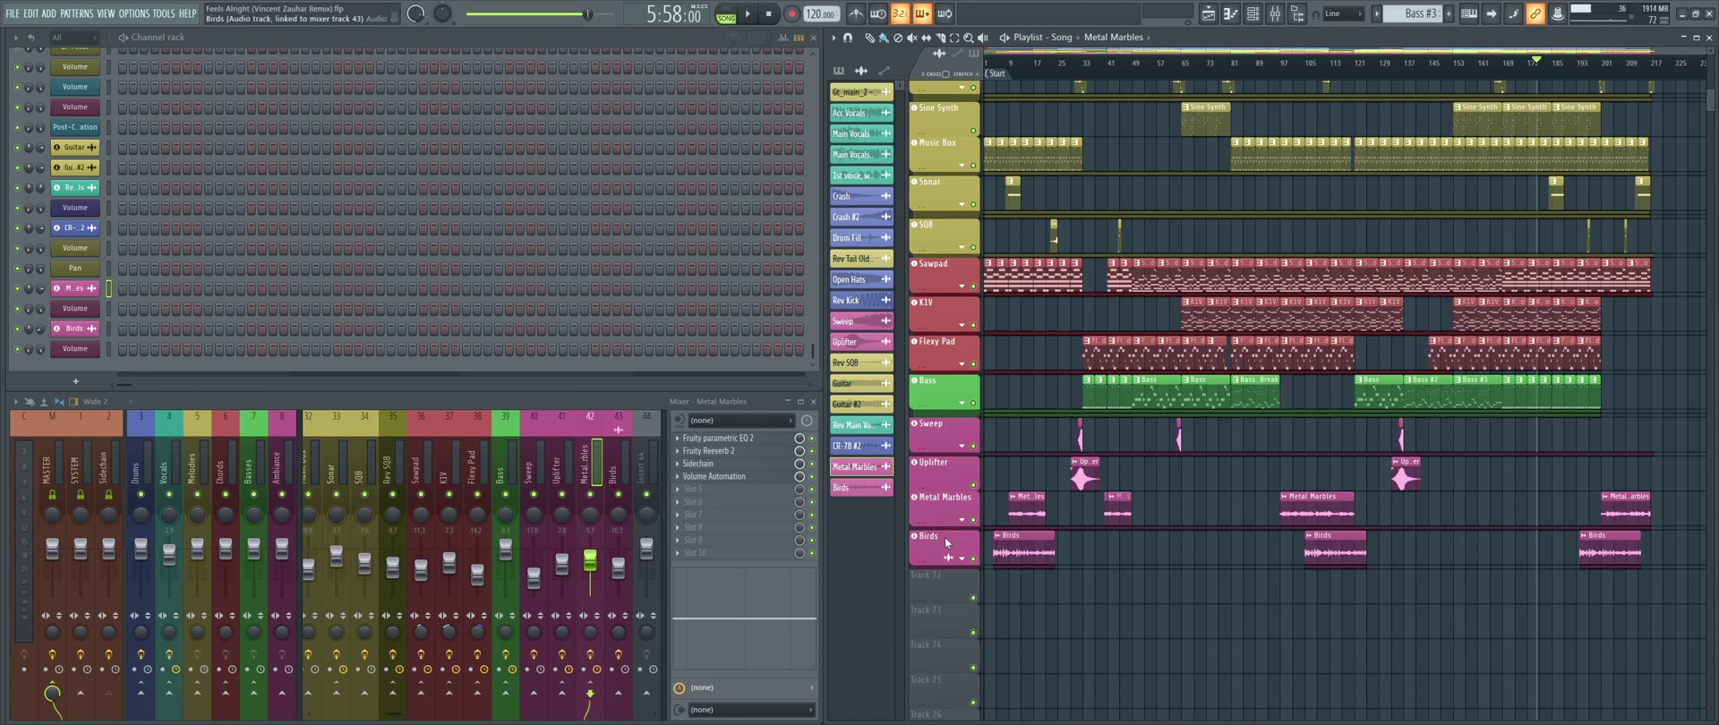
double_click(940, 587)
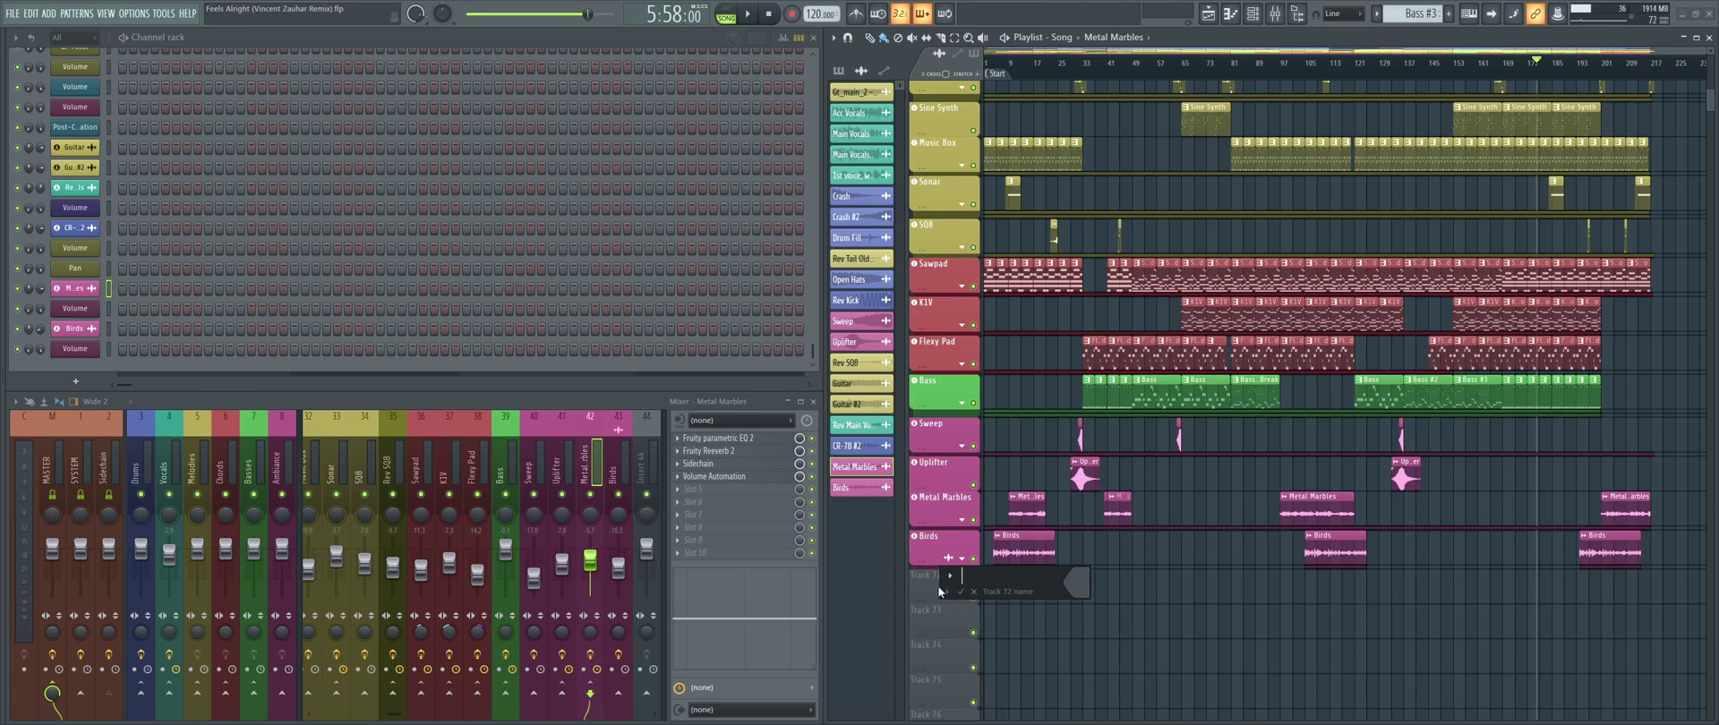
key("F2")
type("Second Bass")
key("Return")
left_click_drag(937, 587, 937, 432)
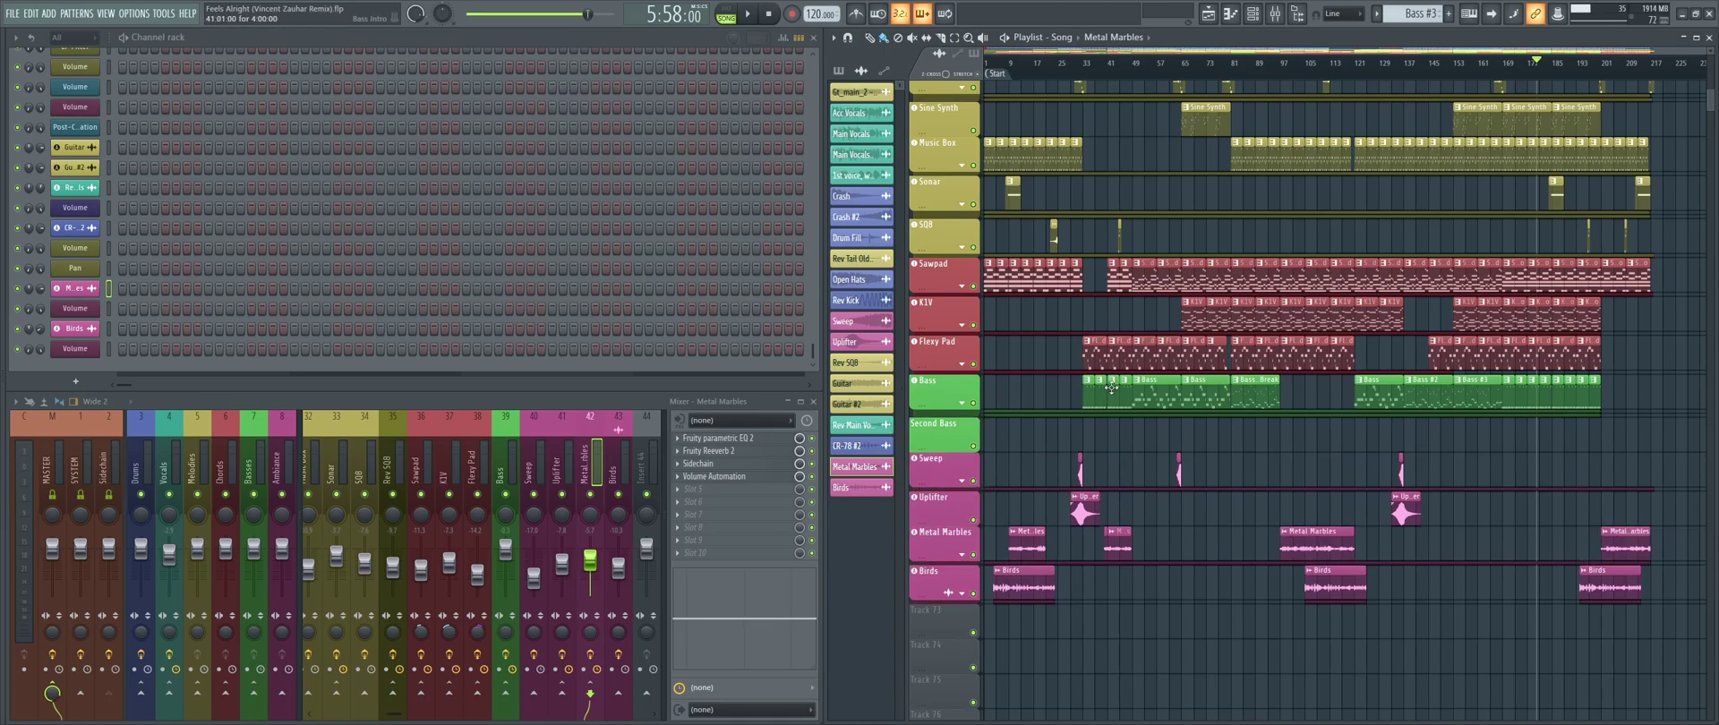
- Delete the Second Bass track from the Playlist
scroll(1111, 388, "up", 10)
scroll(1135, 364, "down", 4)
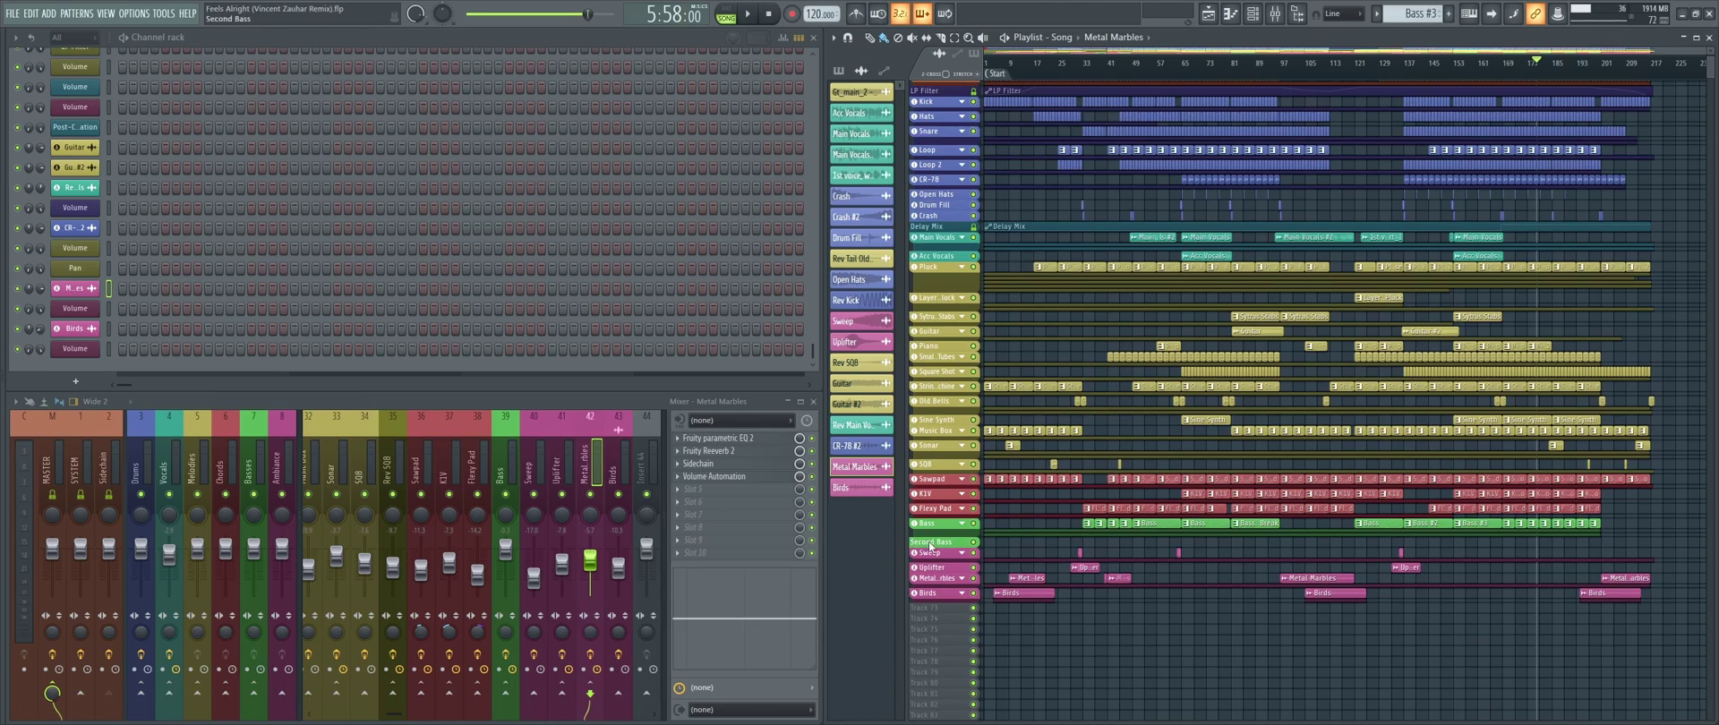
scroll(989, 562, "up", 1)
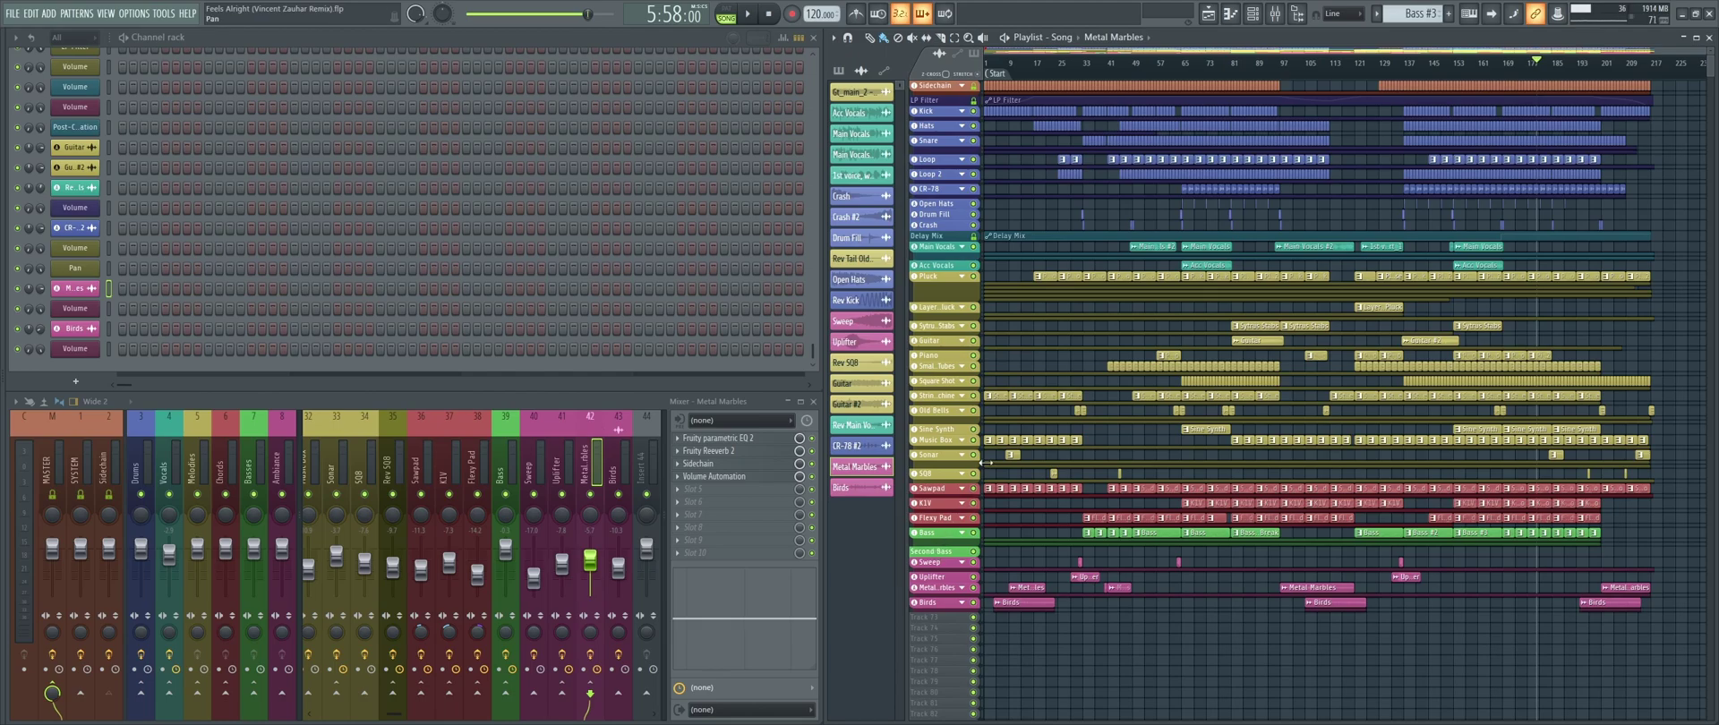
scroll(518, 466, "up", 6)
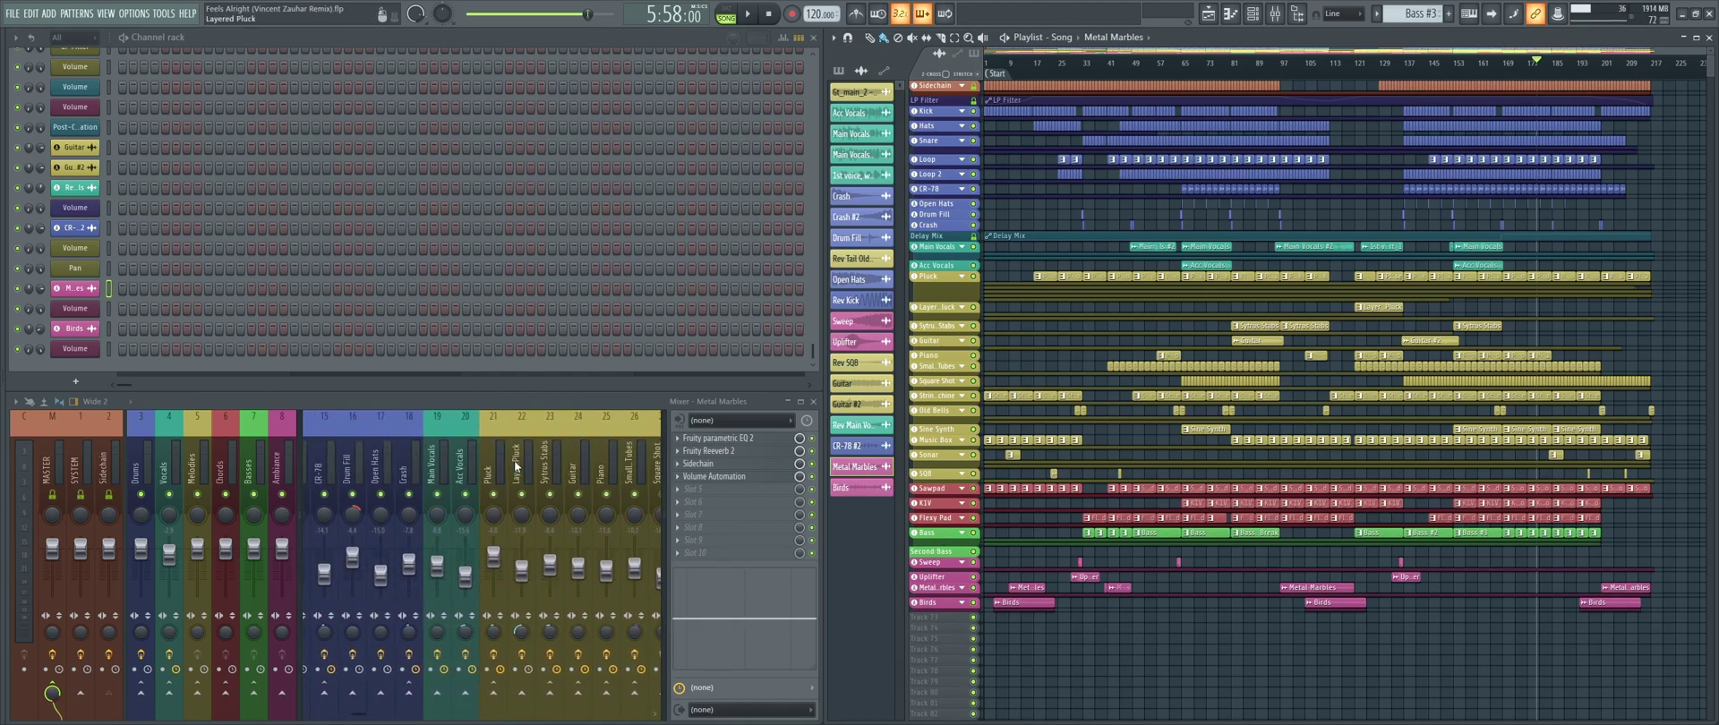
scroll(516, 466, "down", 6)
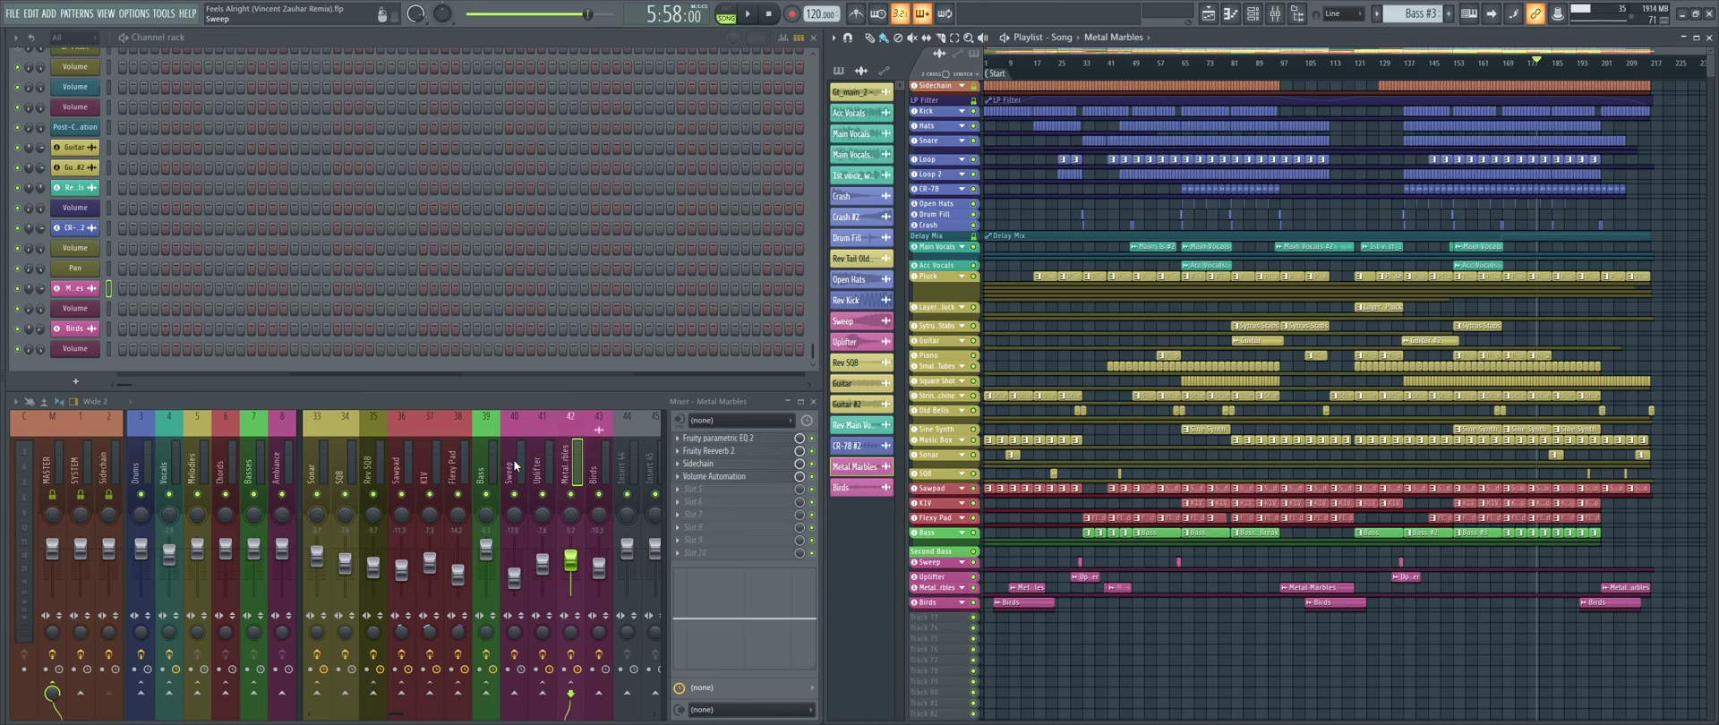
scroll(513, 459, "up", 8)
right_click(937, 556)
left_click(966, 675)
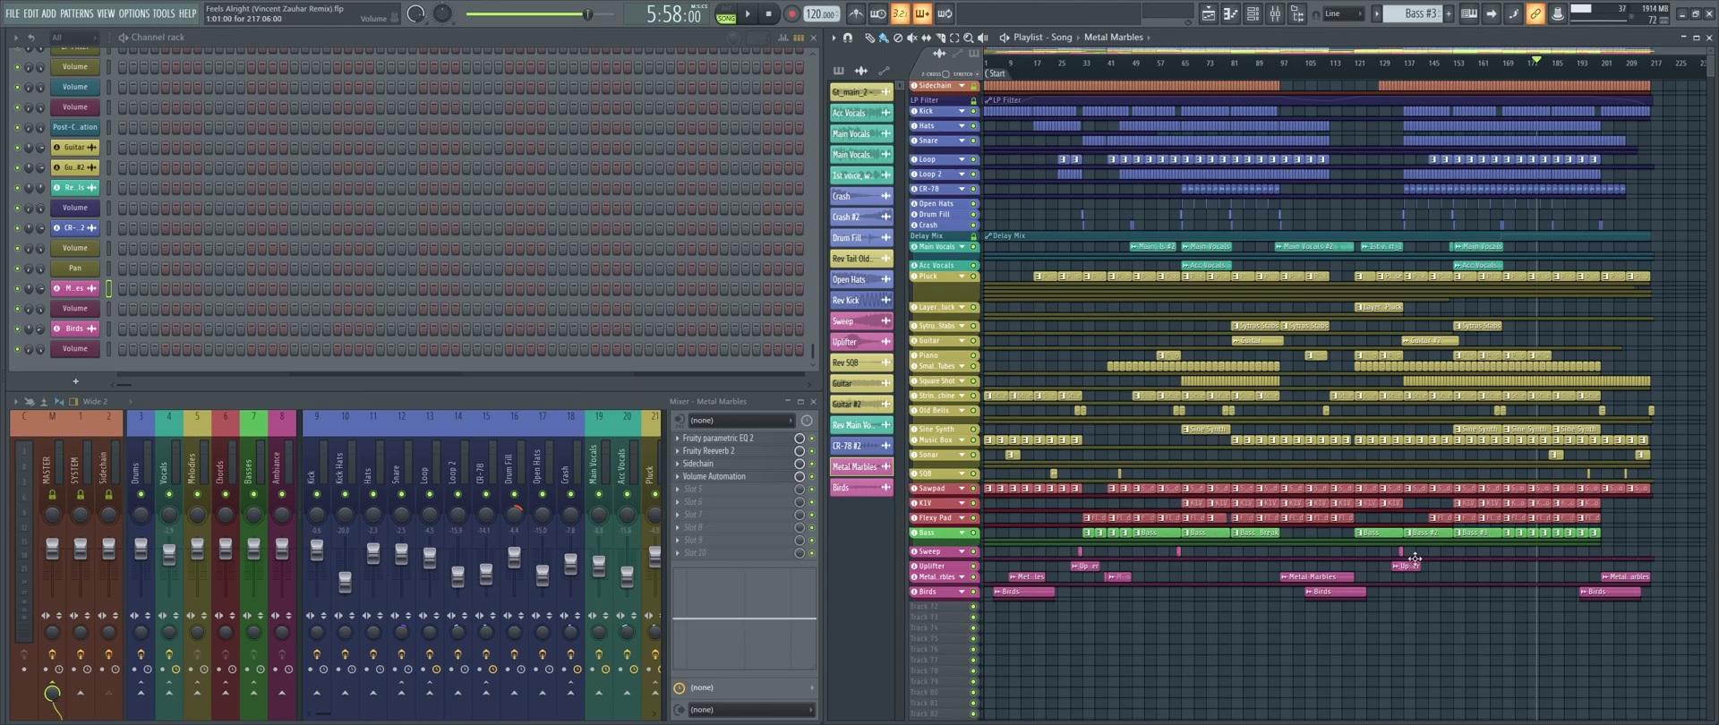
- Select the closing Sawpad Outro and Music Box clips and copy them into the empty space past the song's end, around bar 233
scroll(1412, 557, "up", 3)
left_click_drag(1573, 466, 1072, 477)
left_click_drag(1147, 414, 1553, 473)
scroll(1309, 465, "up", 3)
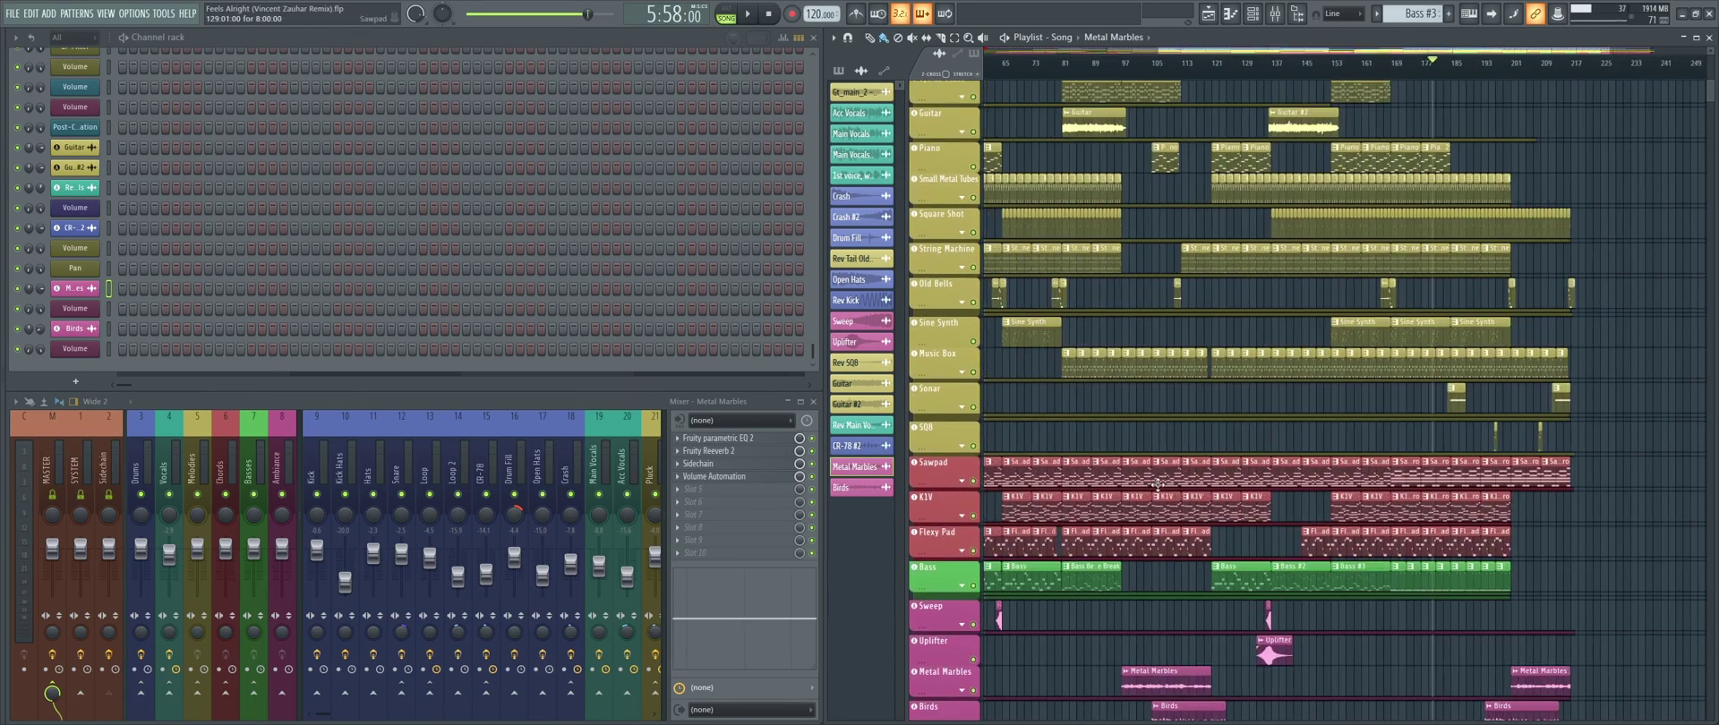
left_click_drag(1308, 465, 993, 460)
left_click_drag(1327, 463, 1286, 451)
left_click(1287, 457, "ctrl")
left_click_drag(1437, 484, 1513, 503)
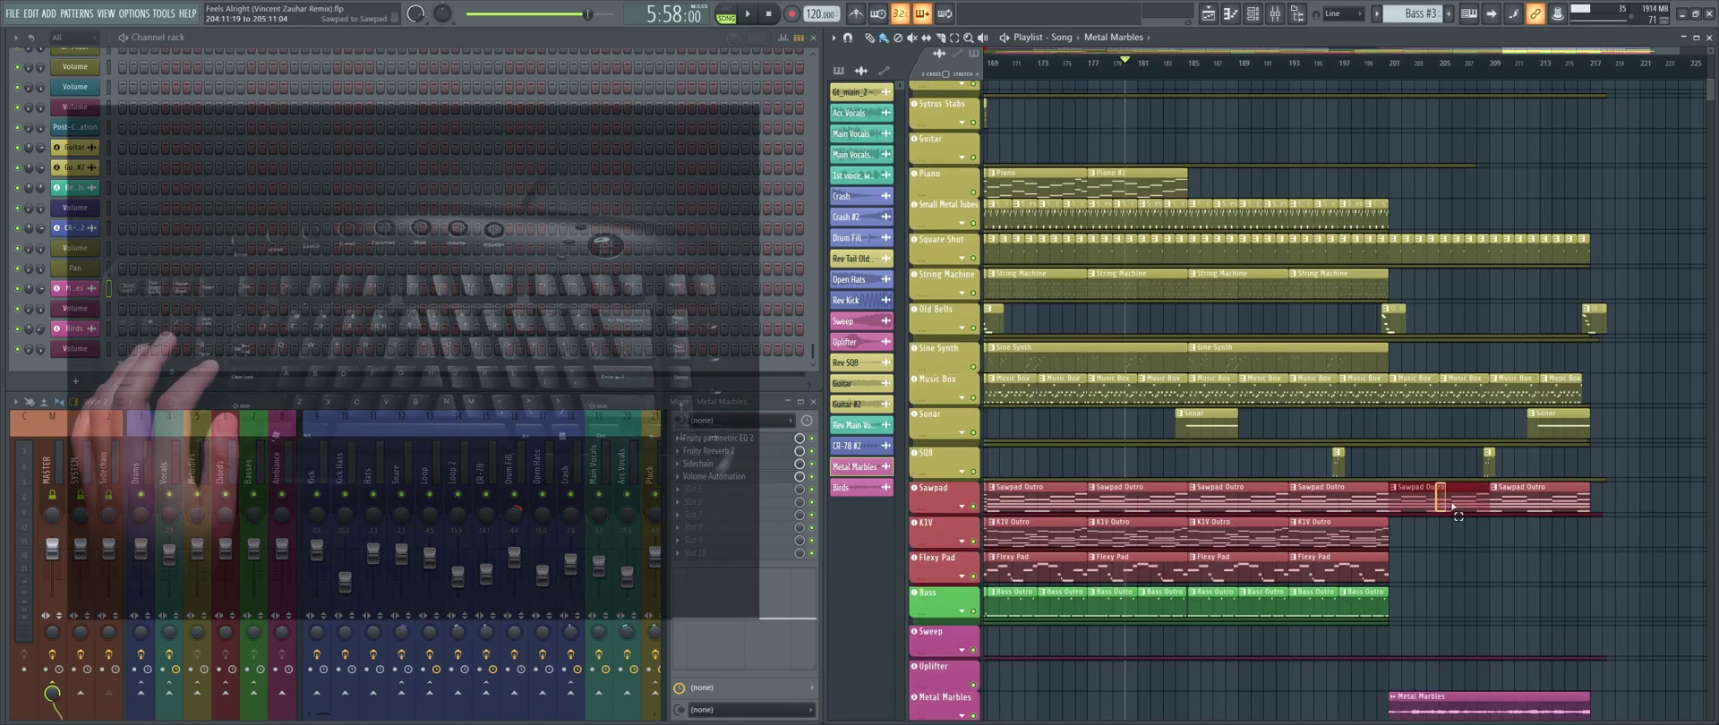
left_click_drag(1409, 394, 1597, 395)
mouse_move(1438, 409)
left_mouse_down()
mouse_move(1158, 402)
mouse_move(1543, 376)
left_mouse_up()
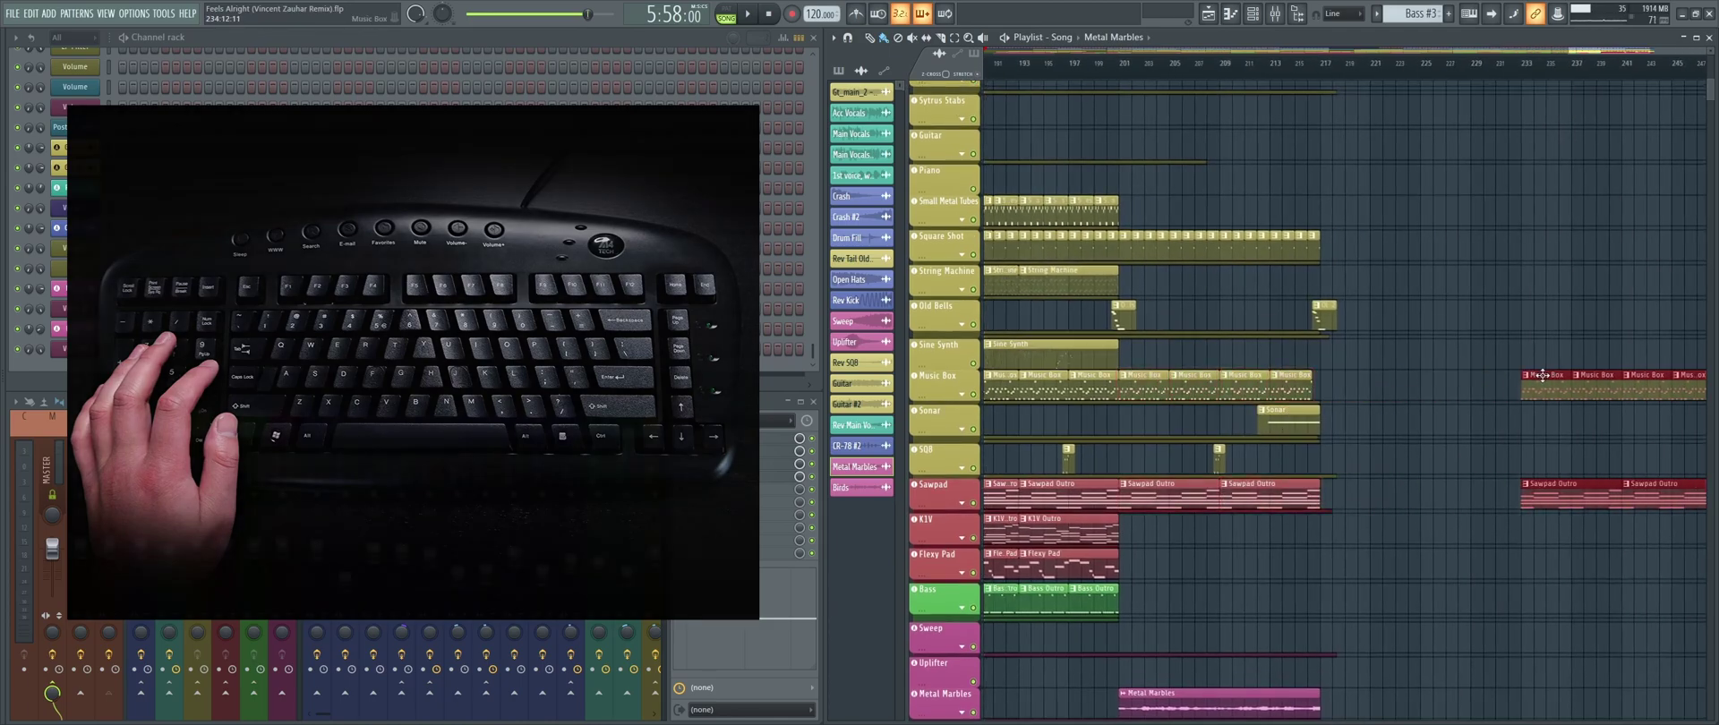
- Duplicate the copied Music Box and Sawpad Outro clips twice in succession and clear the selection
left_click(1504, 324, "ctrl")
left_click_drag(1505, 323, 1049, 277)
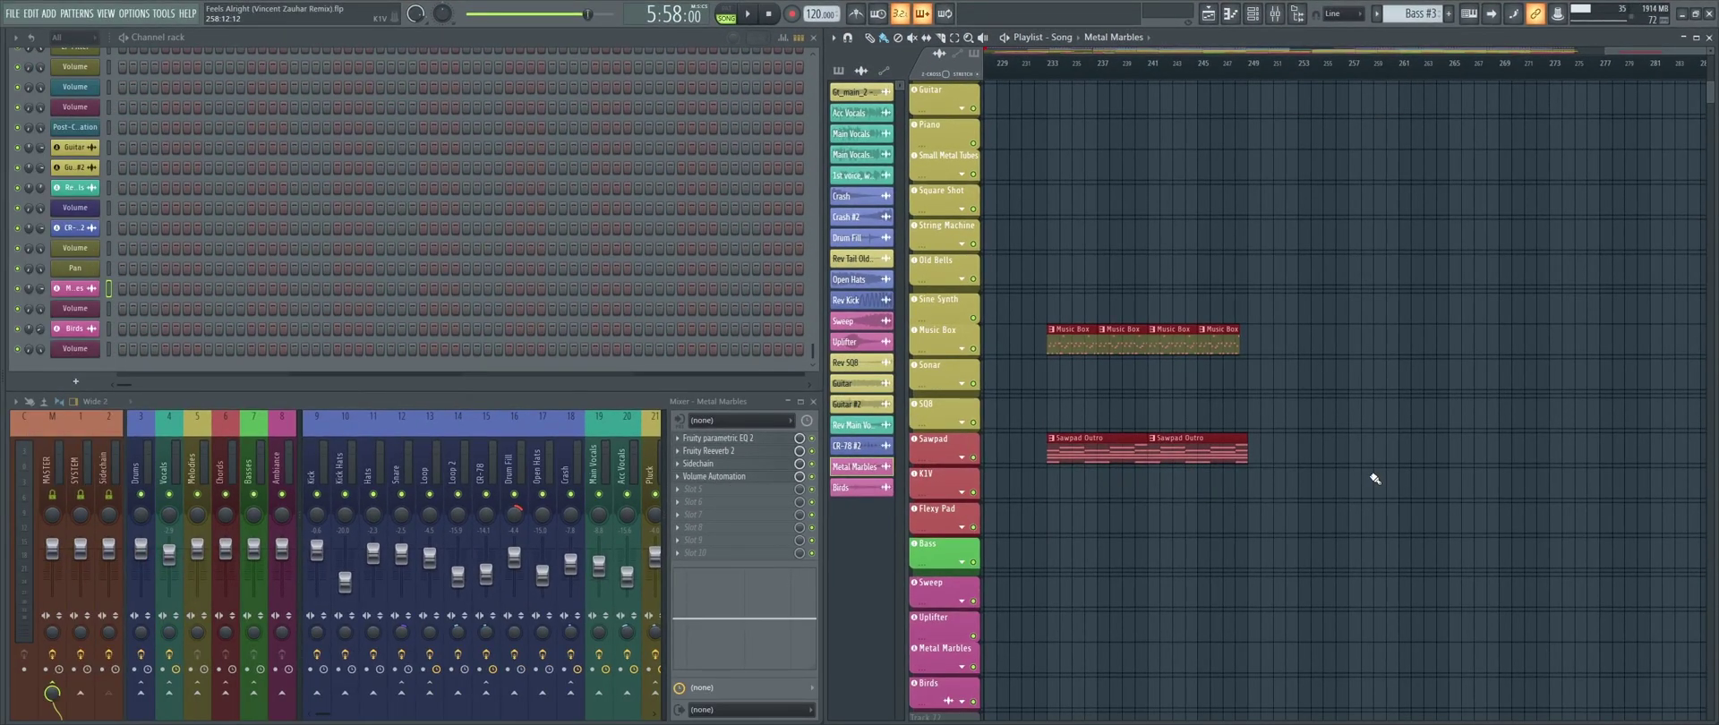
key("ctrl+b")
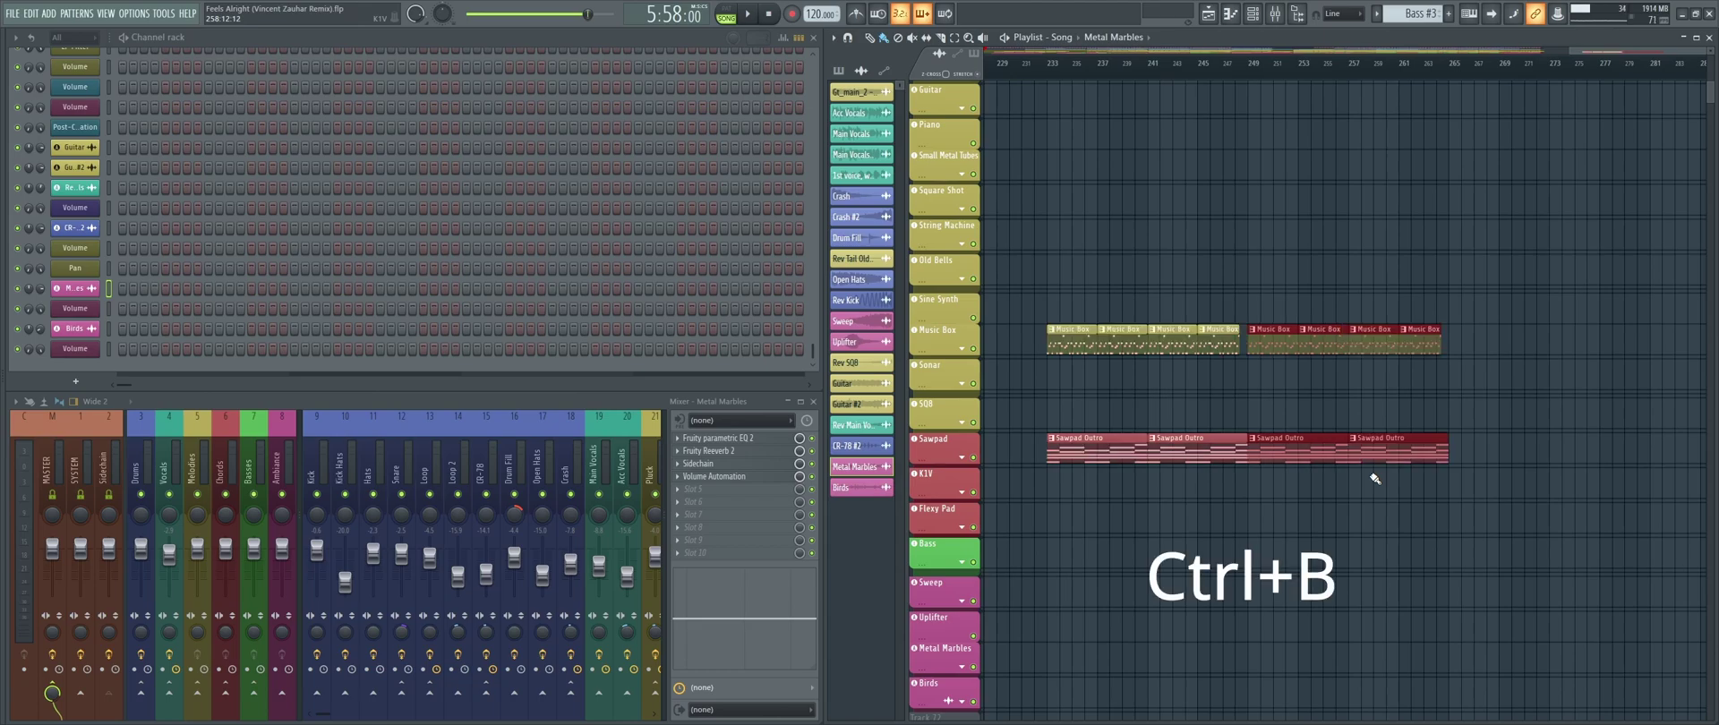
key("ctrl+b")
scroll(1331, 385, "down", 2)
left_click(1568, 478, "ctrl")
scroll(1590, 458, "up", 2)
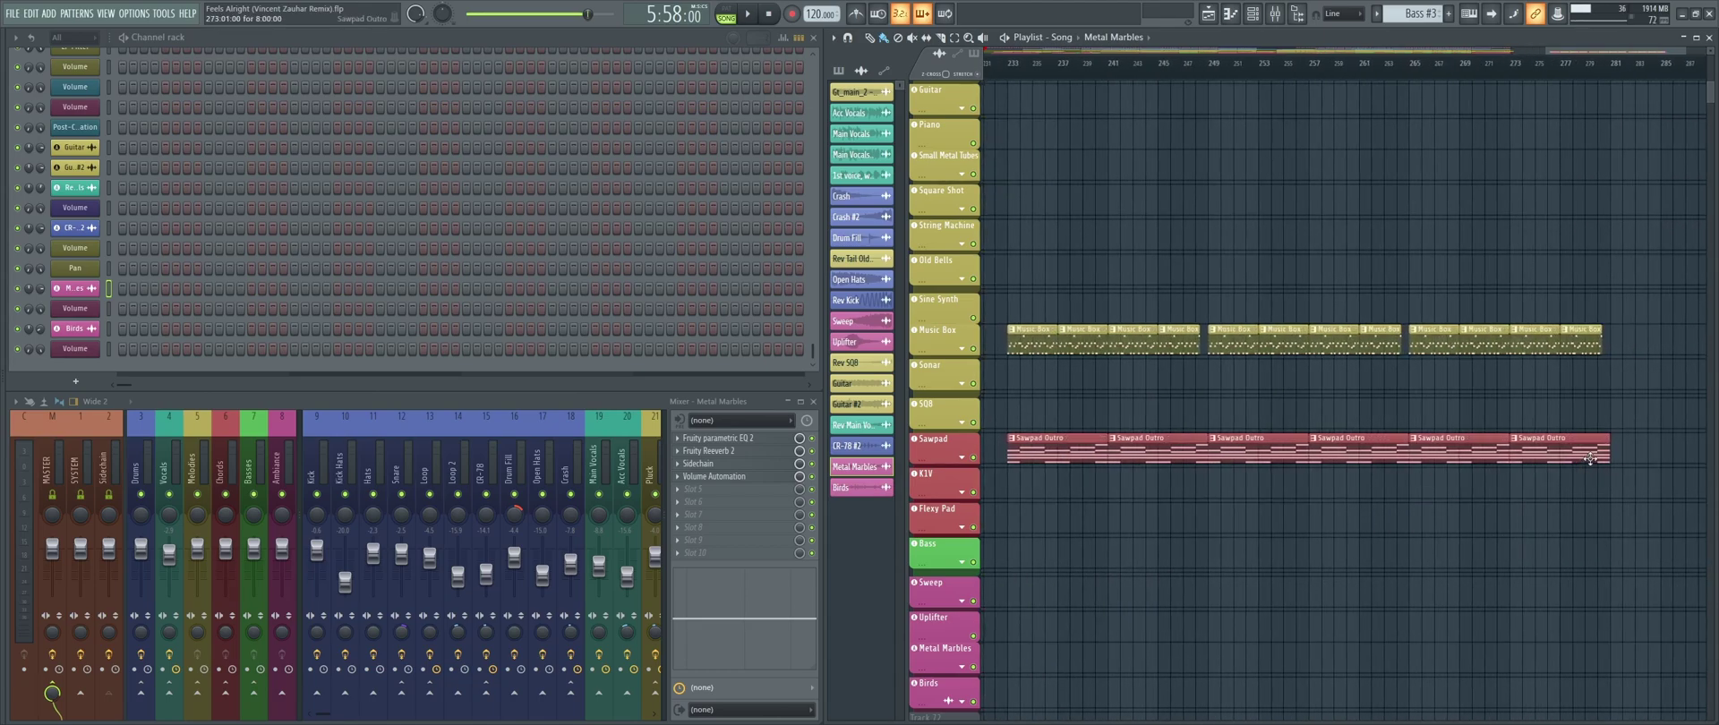
- Open the Music Box pattern in the Piano roll and duplicate the notes of bar 4 three times
scroll(1370, 397, "up", 2)
scroll(598, 265, "up", 4)
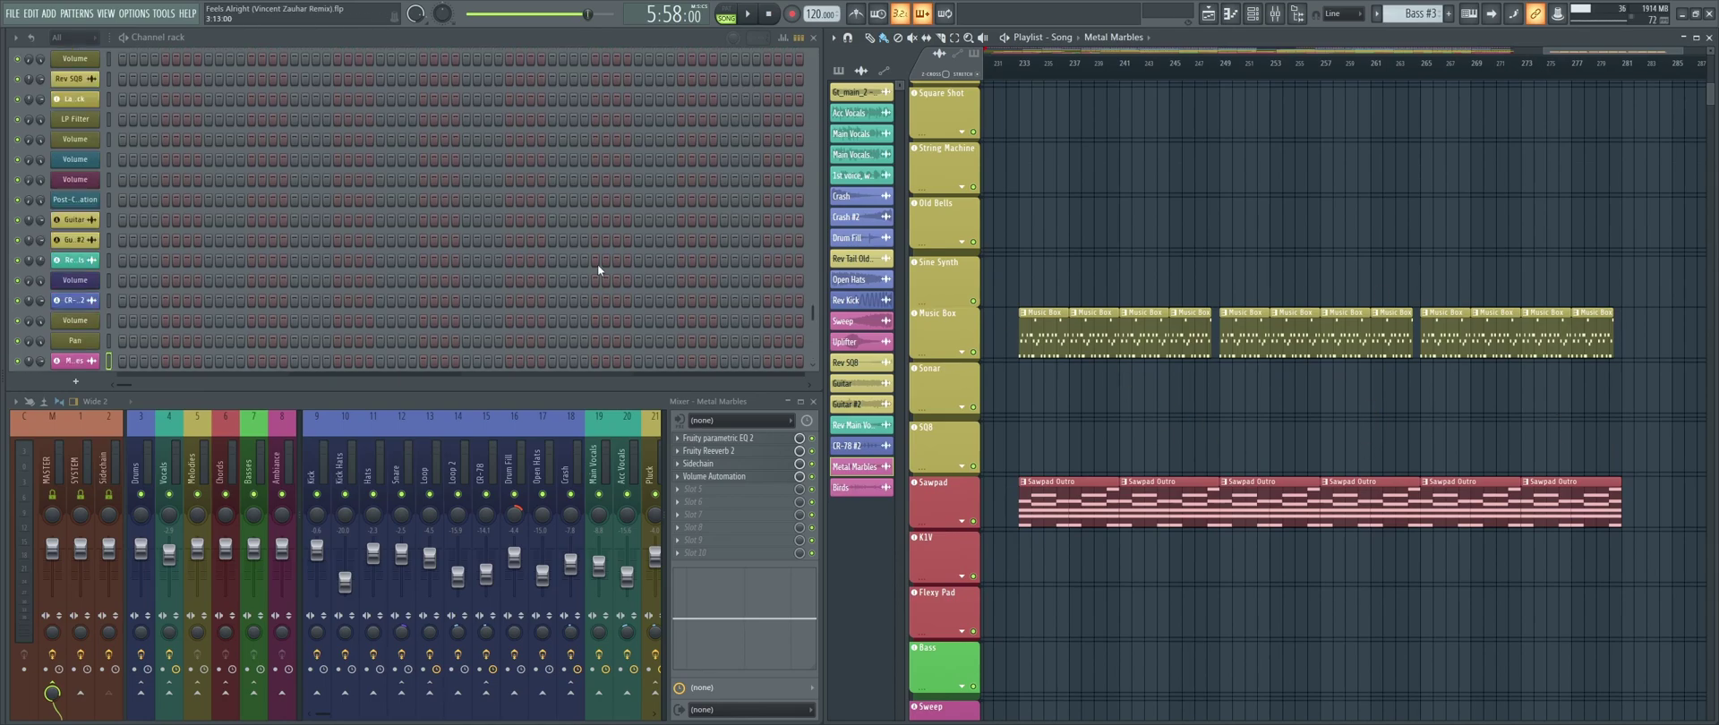
double_click(1093, 338)
scroll(387, 188, "right", 3)
scroll(460, 276, "up", 1)
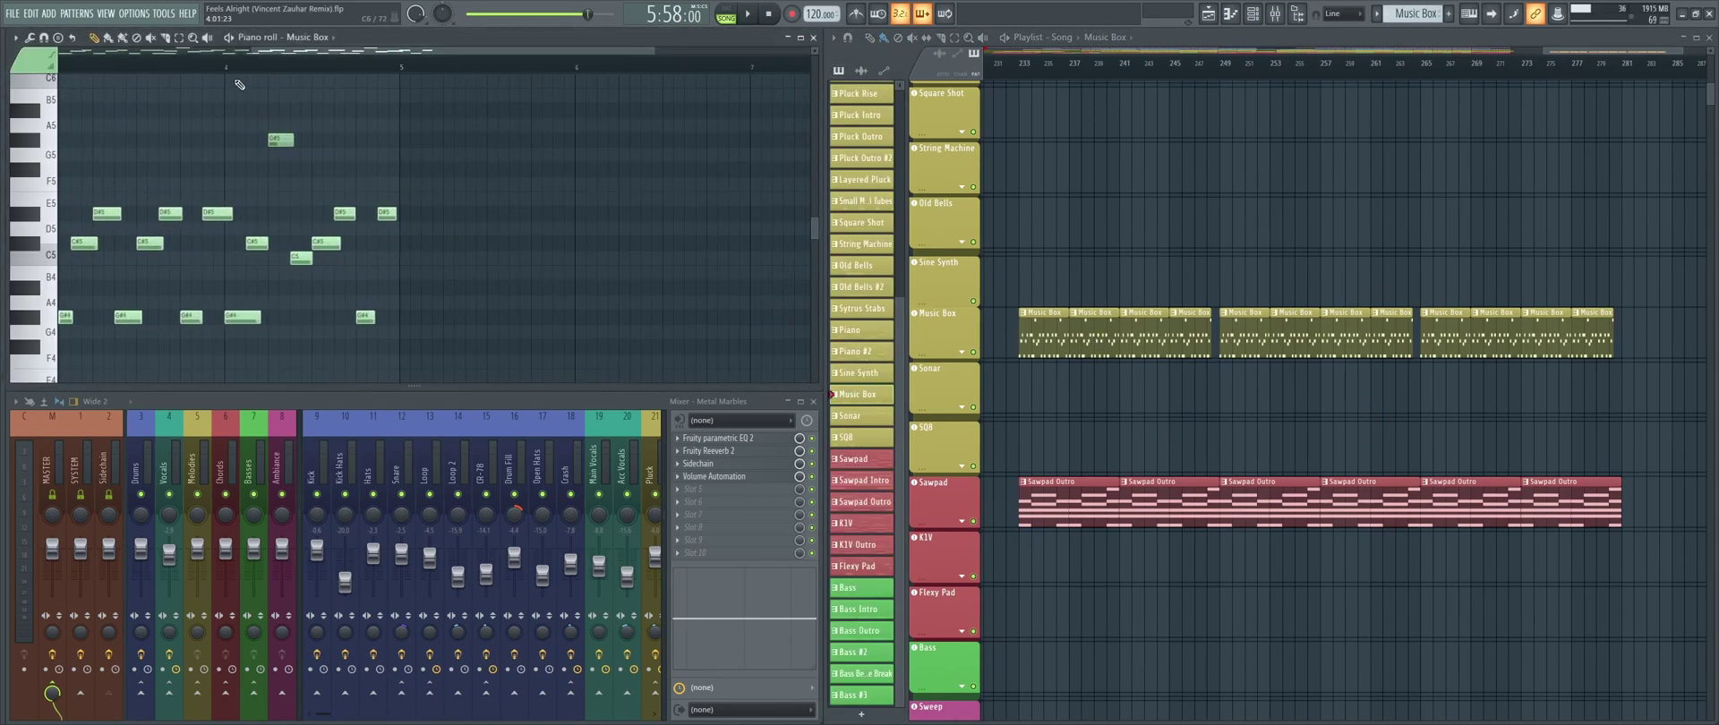
left_click_drag(227, 72, 401, 74)
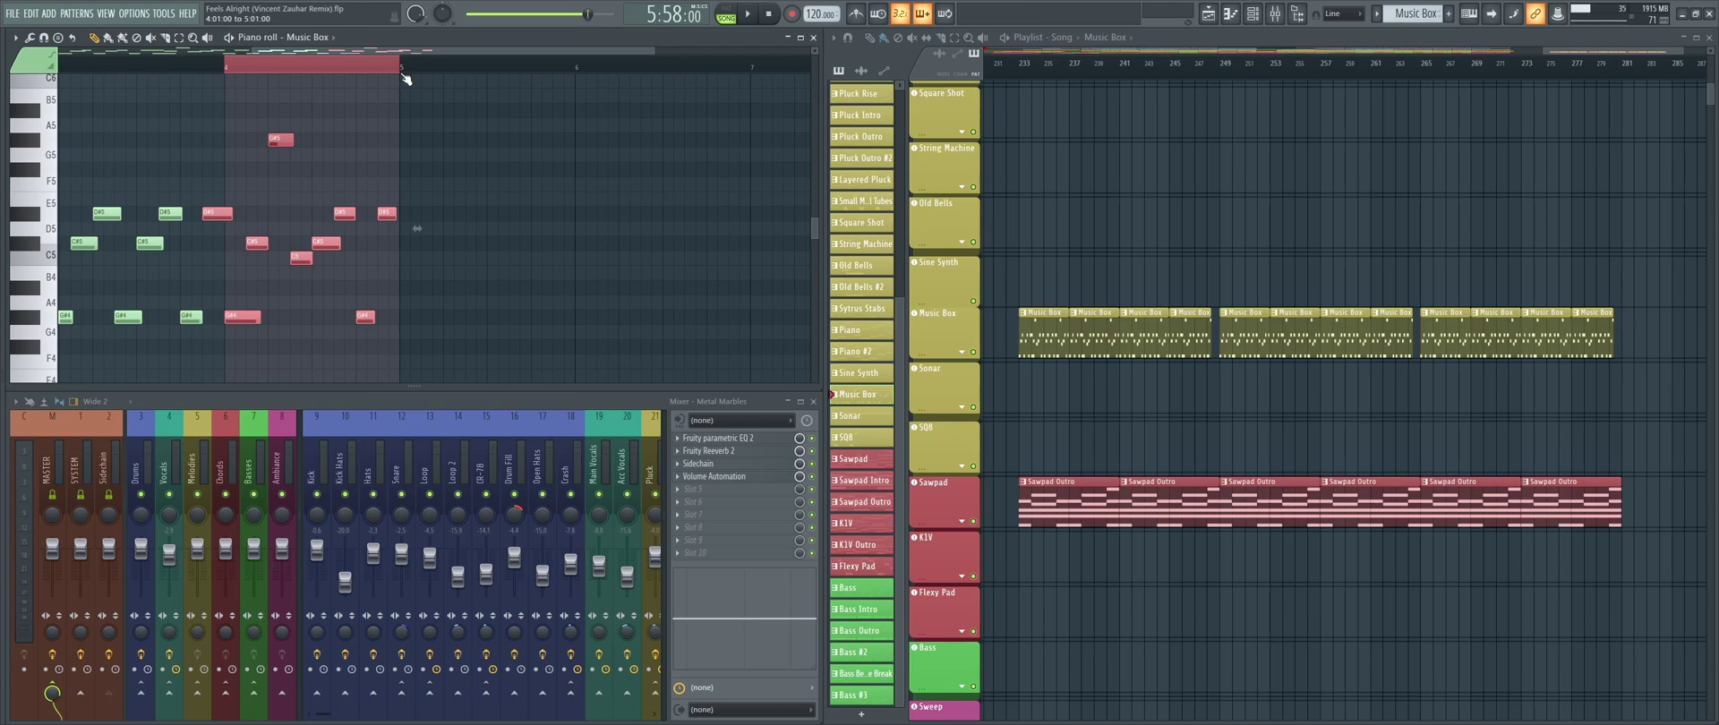
key("ctrl+b")
key("ctrl+b")
key("ctrl+b")
- Undo the three note duplications in the Music Box pattern and close the Piano roll
key("ctrl+alt+z")
key("ctrl+alt+z")
key("ctrl+alt+z")
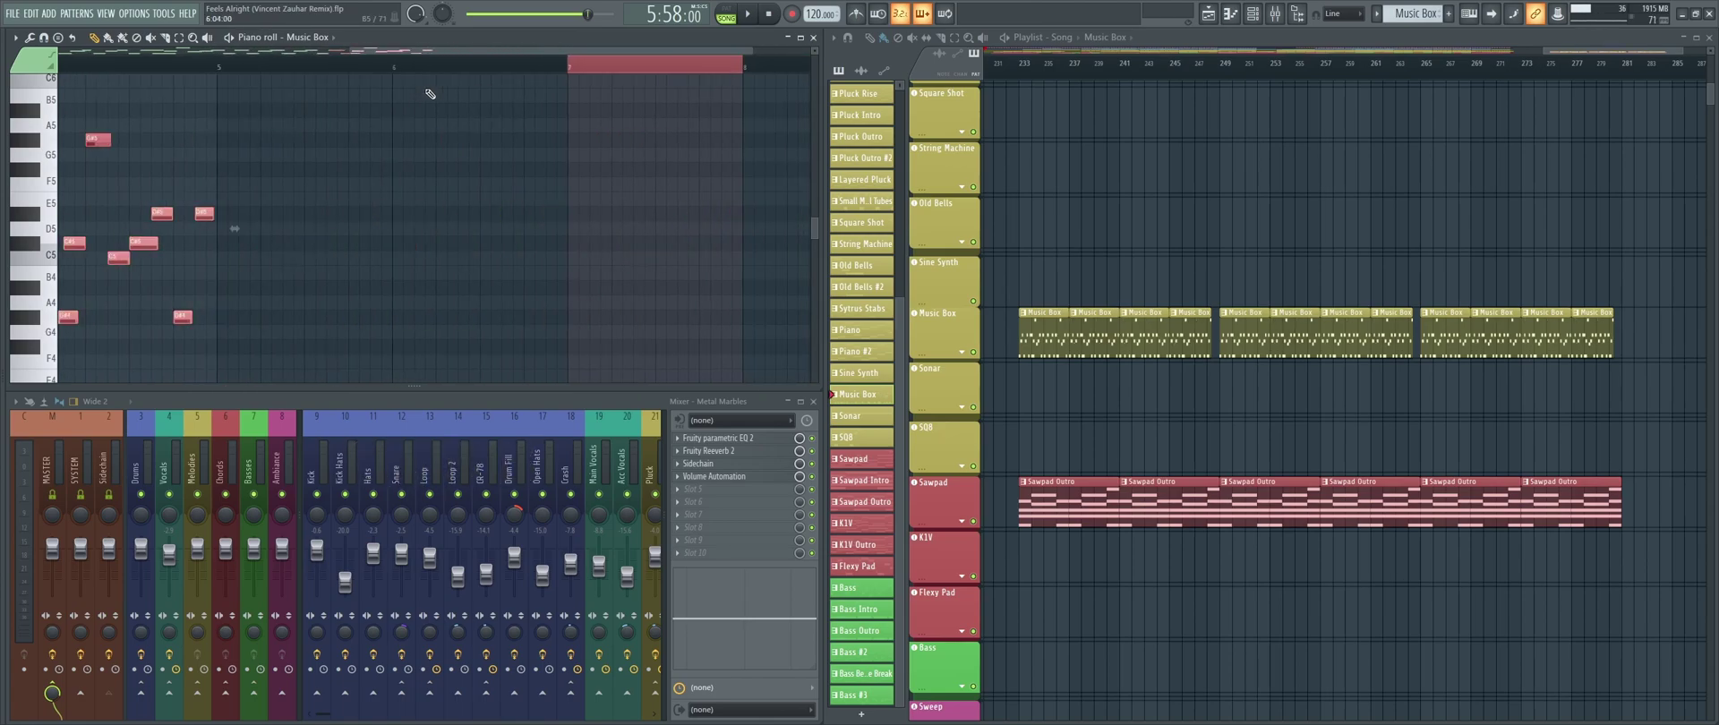
key("ctrl+d")
left_click_drag(513, 132, 693, 136)
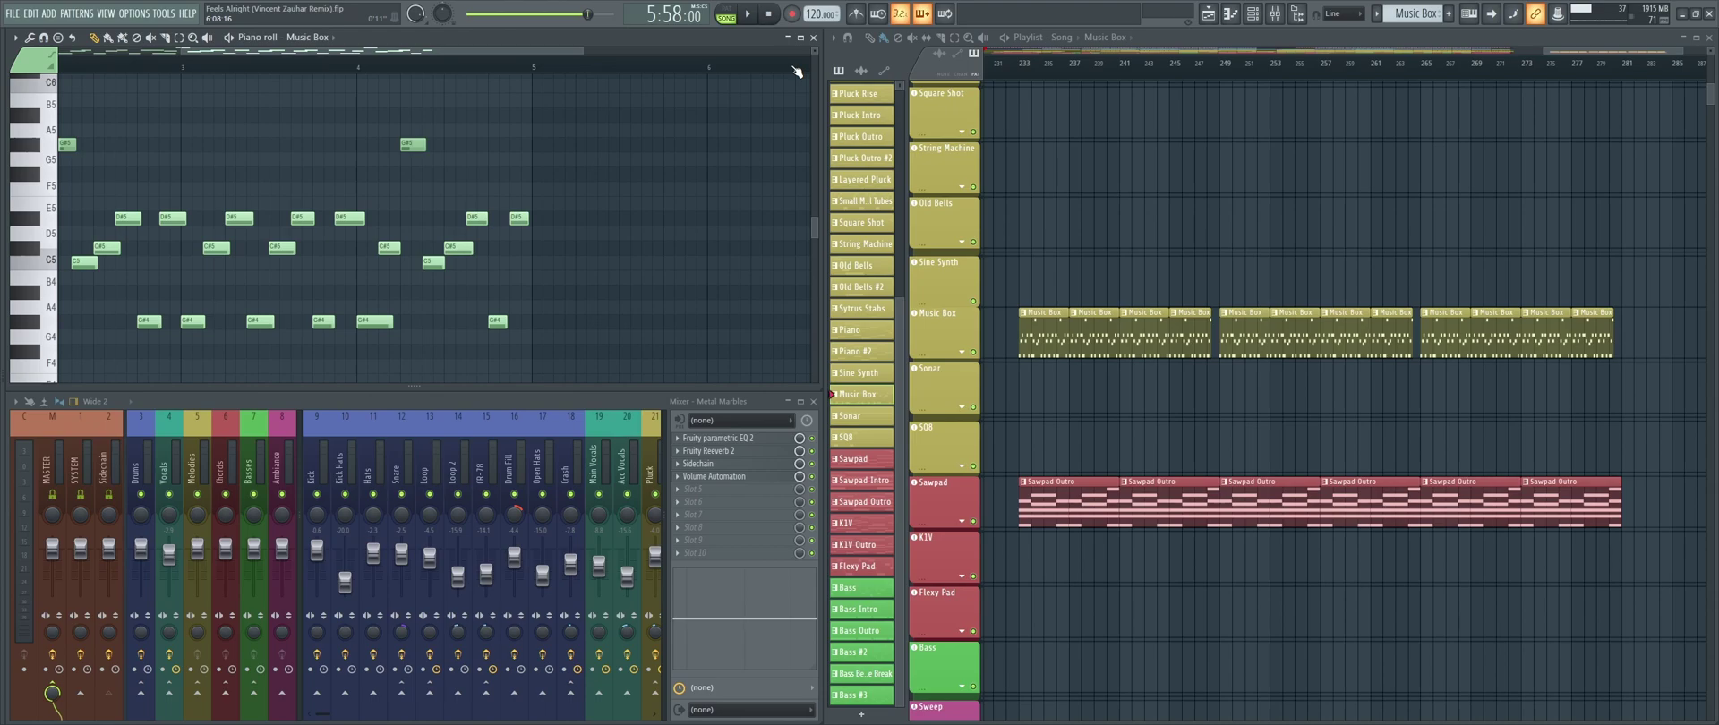
left_click(813, 37)
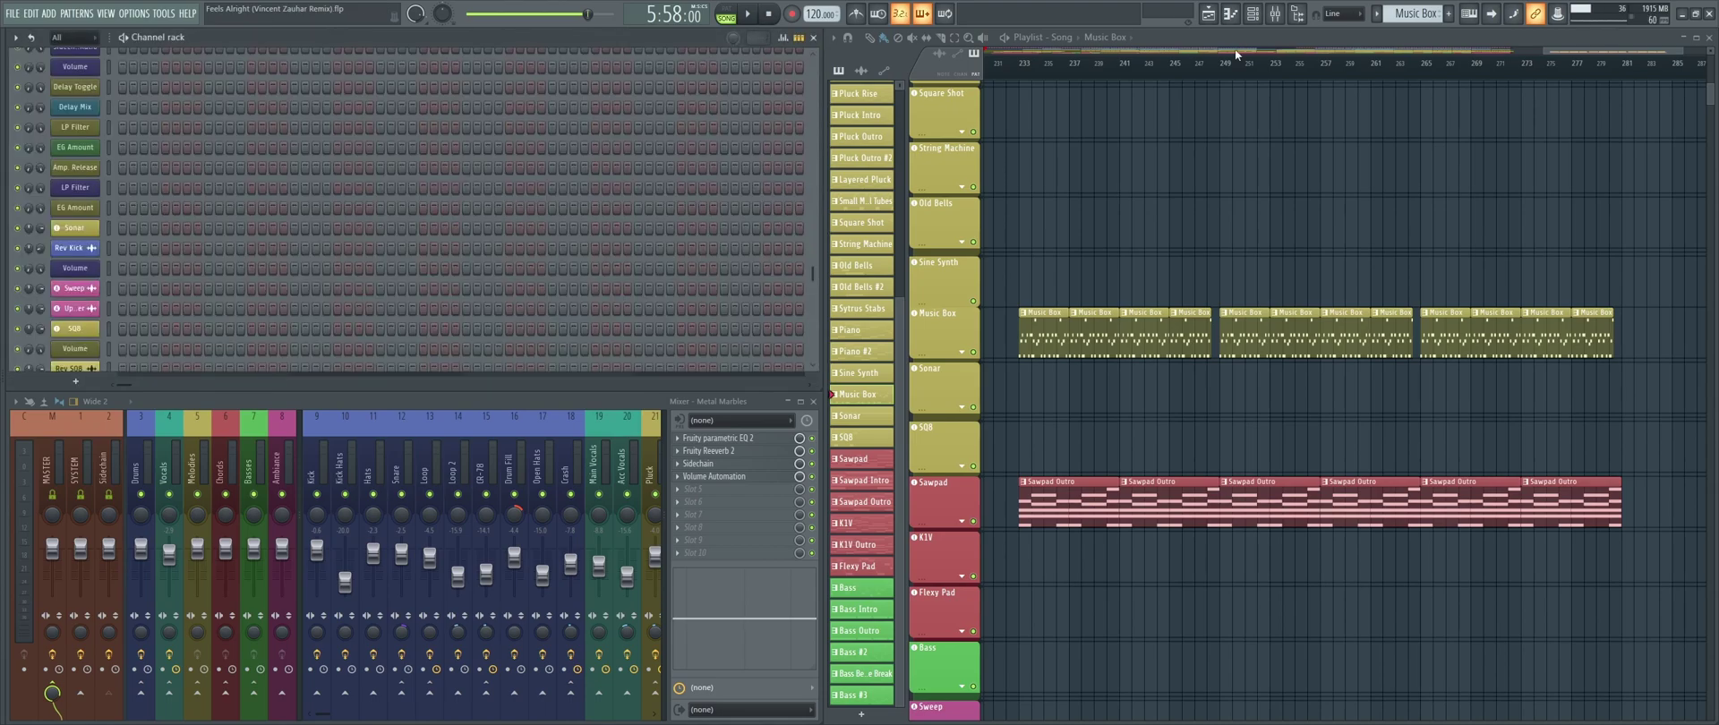
- Switch the Playlist through the Draw, Paint, Delete, Mute, Slip, Slice, Select and Zoom tools in turn
scroll(1119, 369, "down", 6)
scroll(1119, 369, "down", 3)
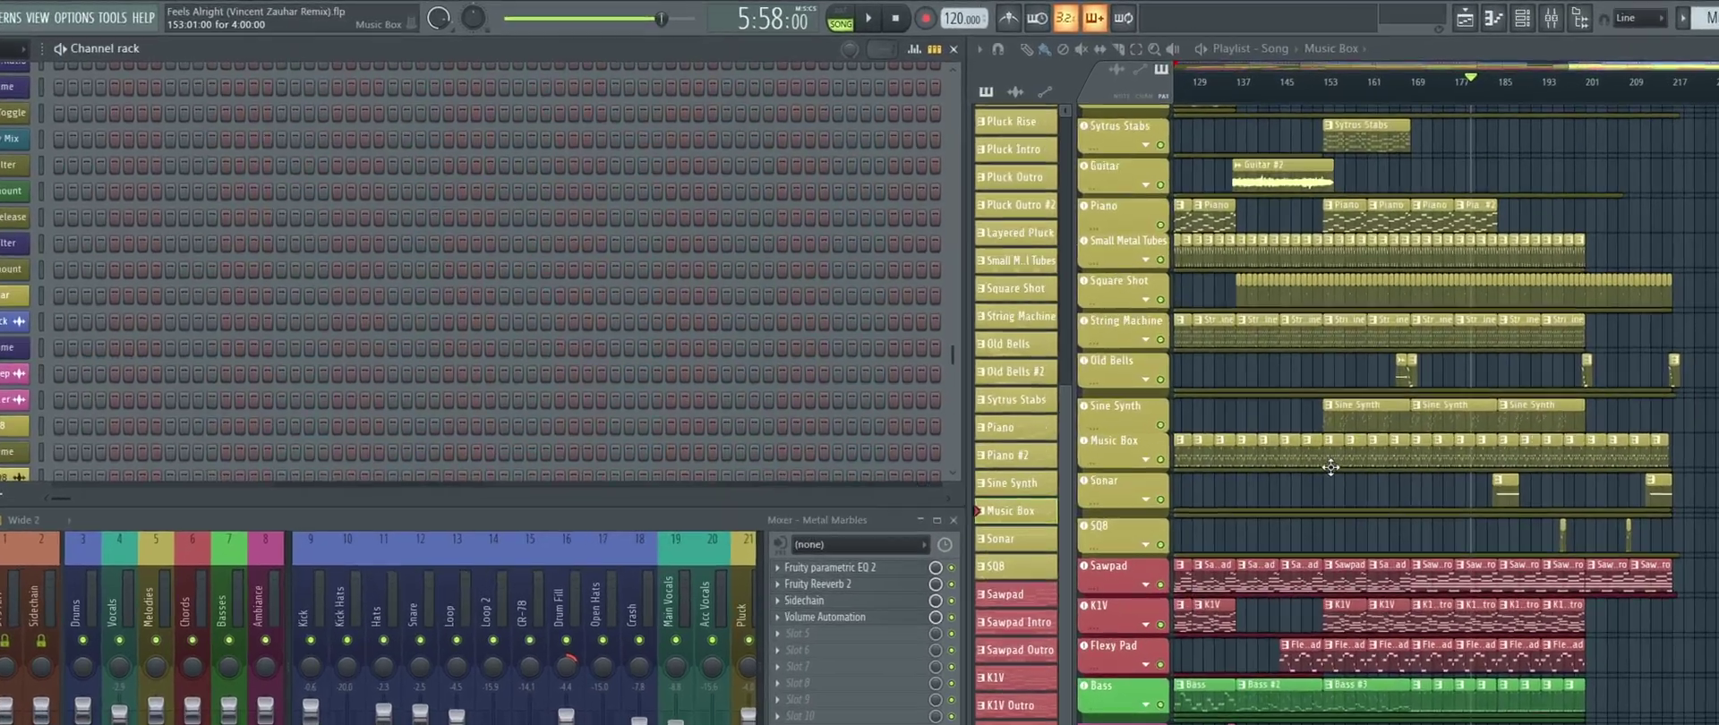
scroll(1106, 353, "up", 3)
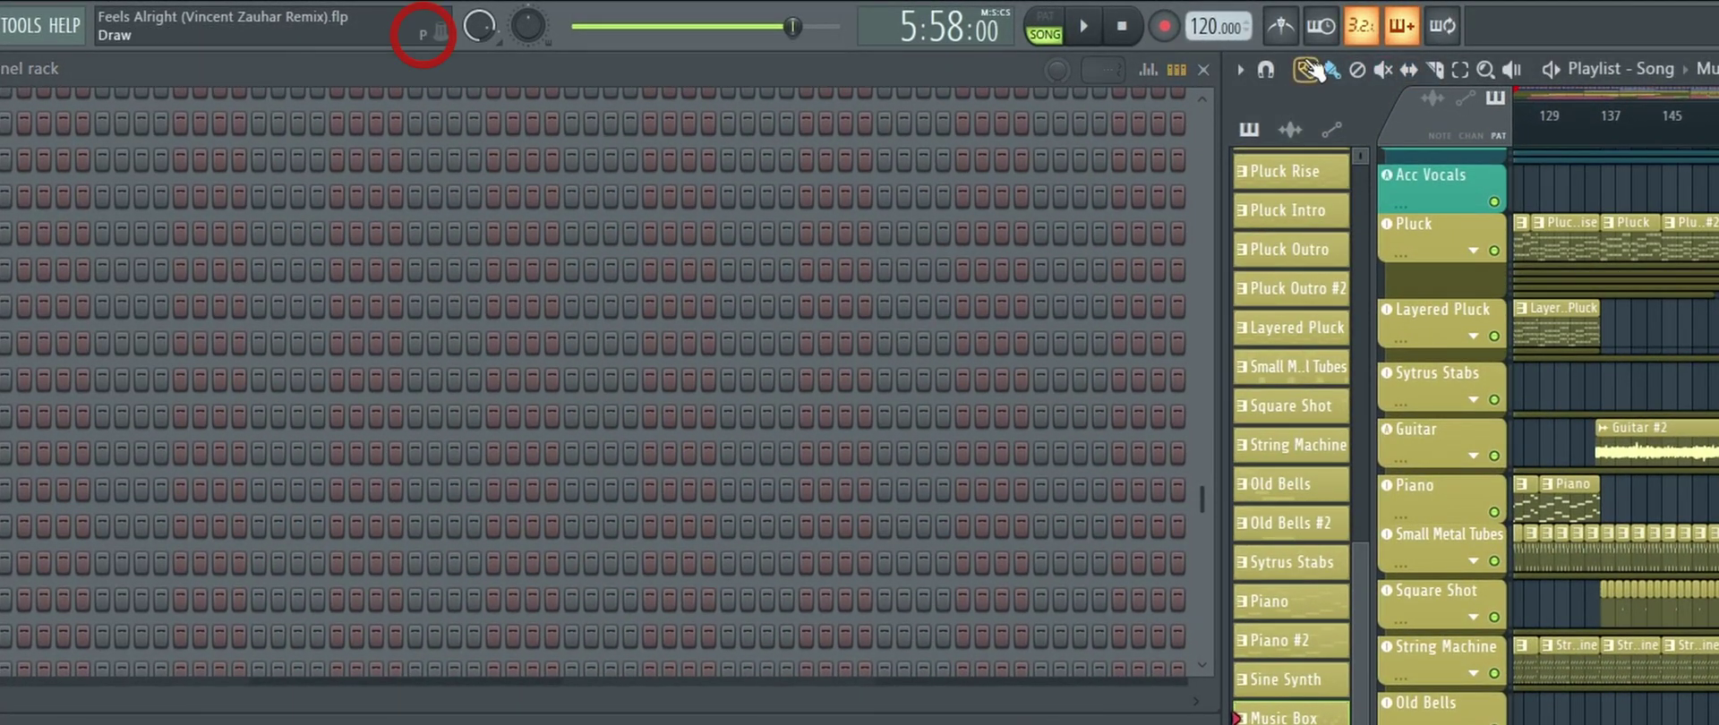
left_click(1485, 70)
key("p")
key("b")
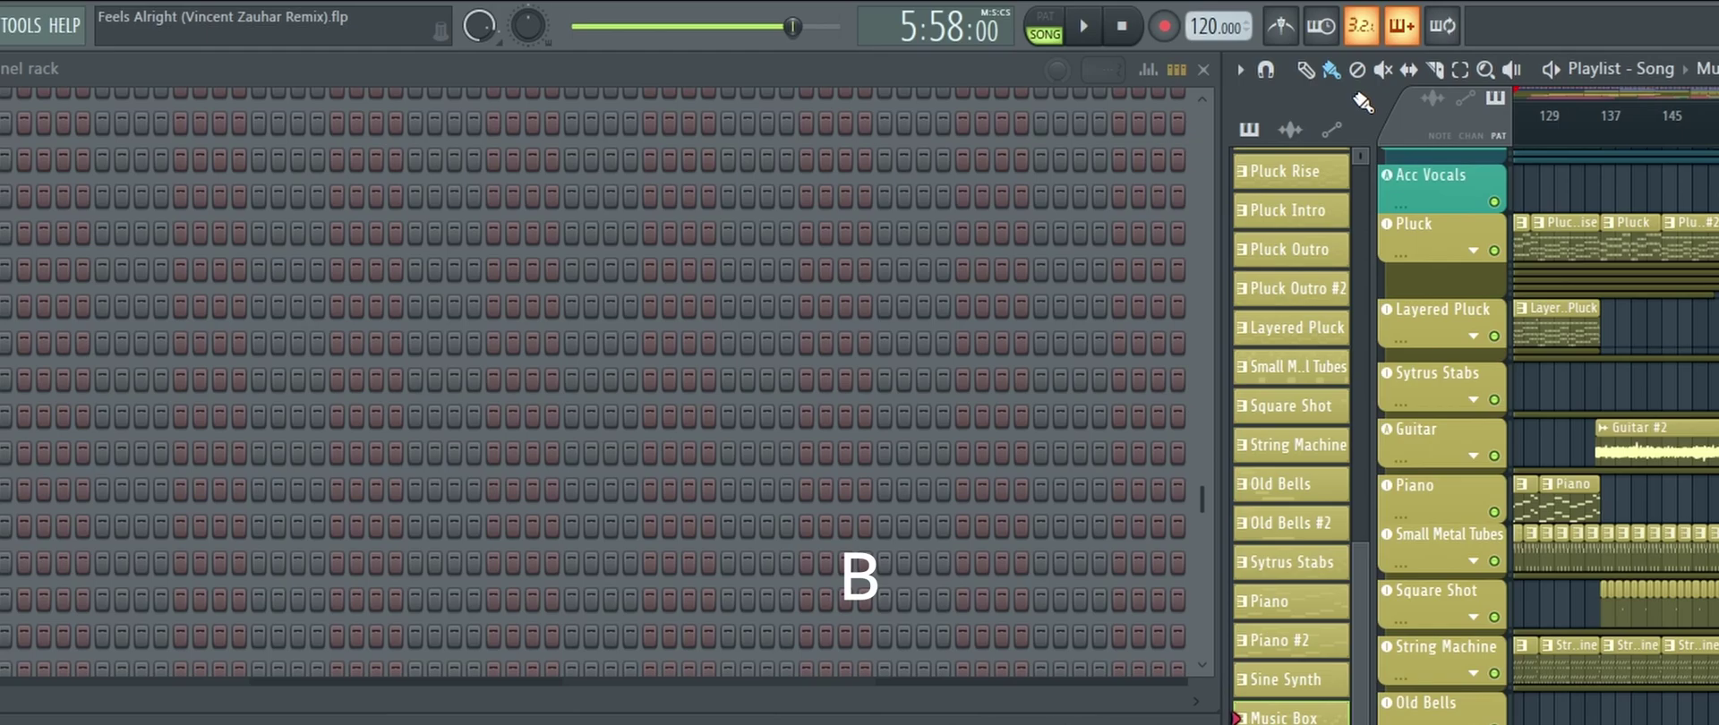
key("d")
key("t")
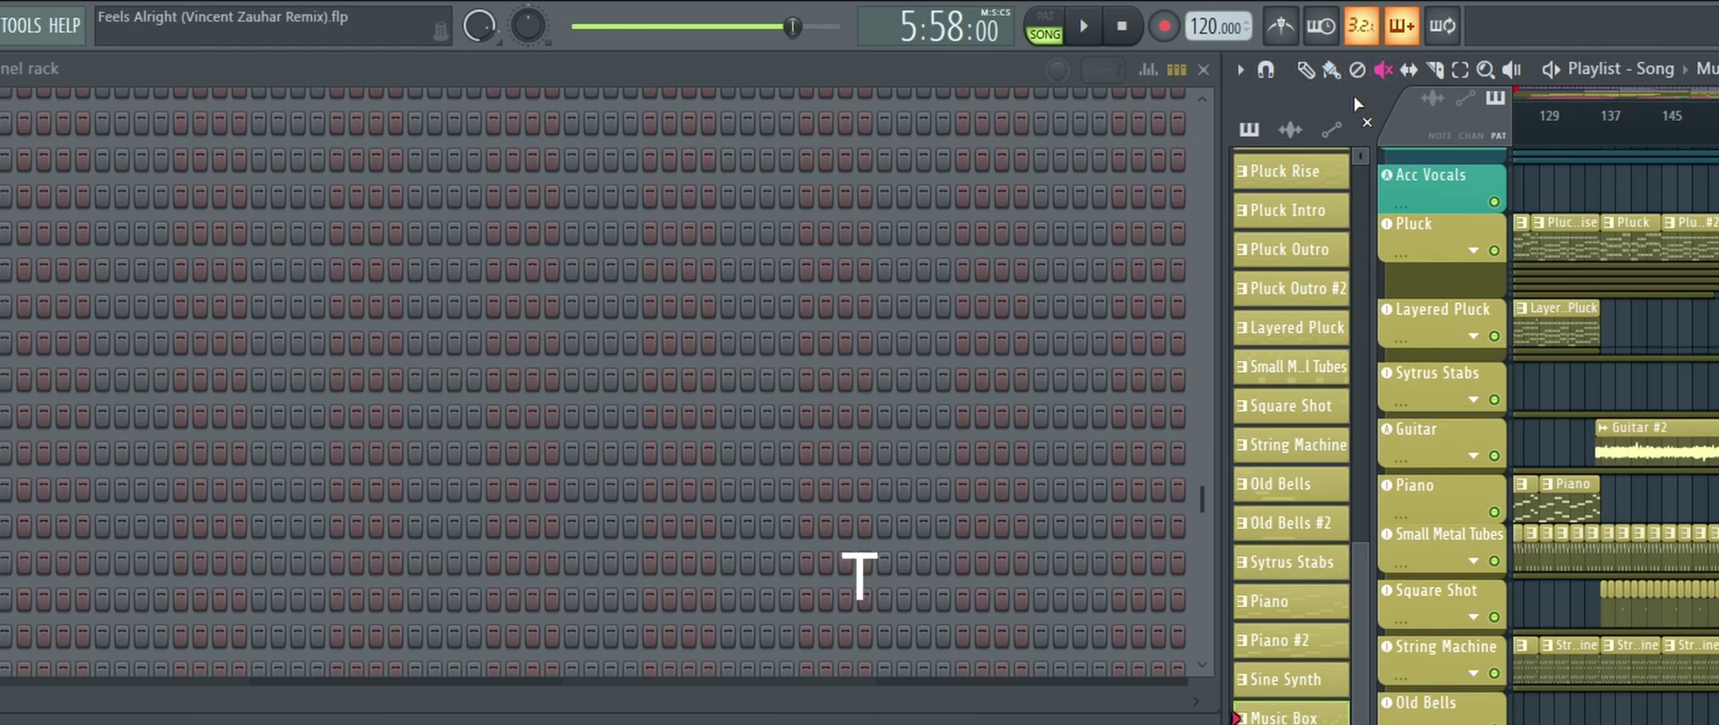
key("s")
key("c")
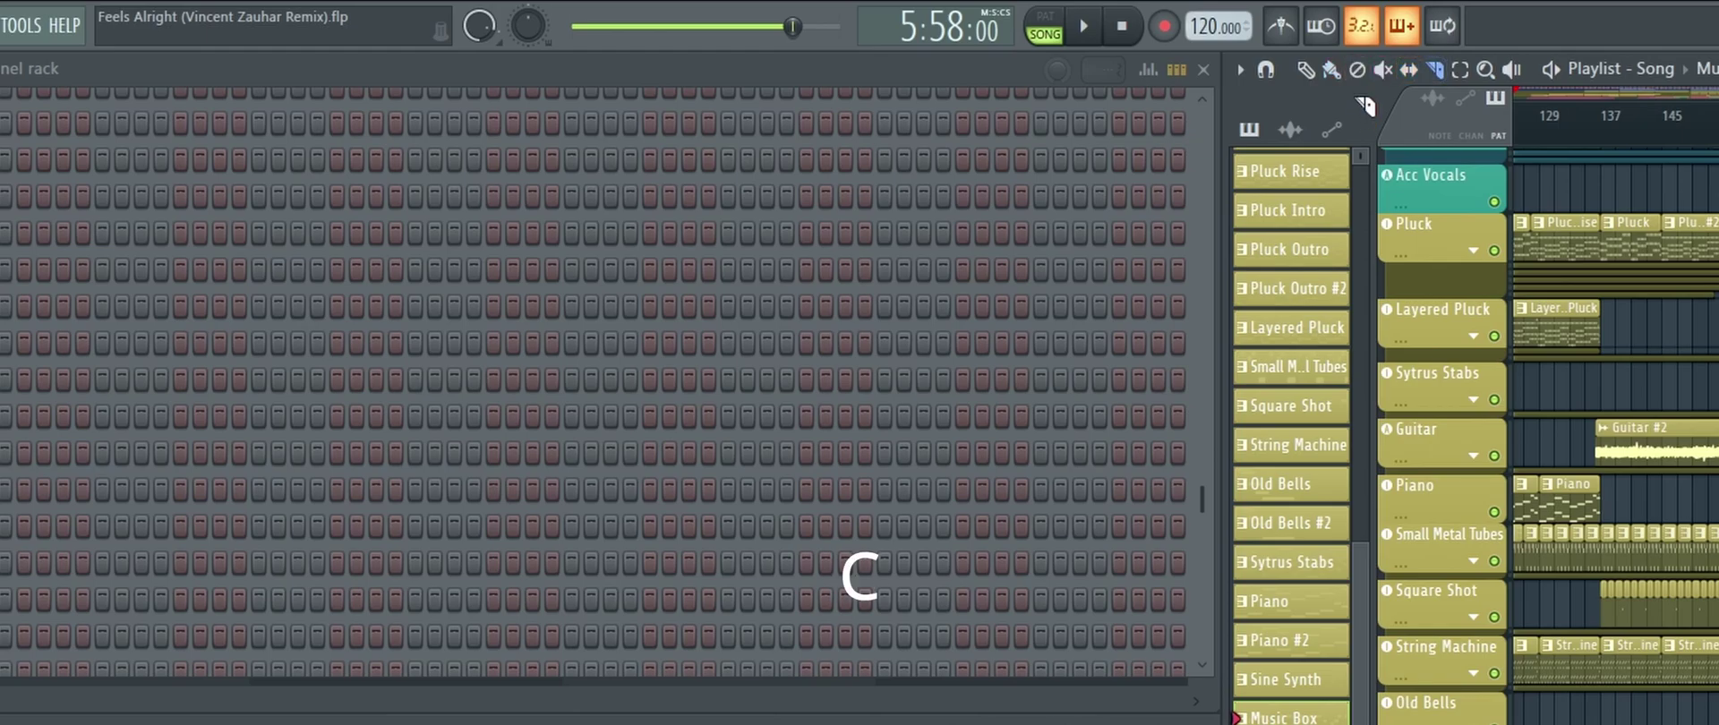
key("e")
key("z")
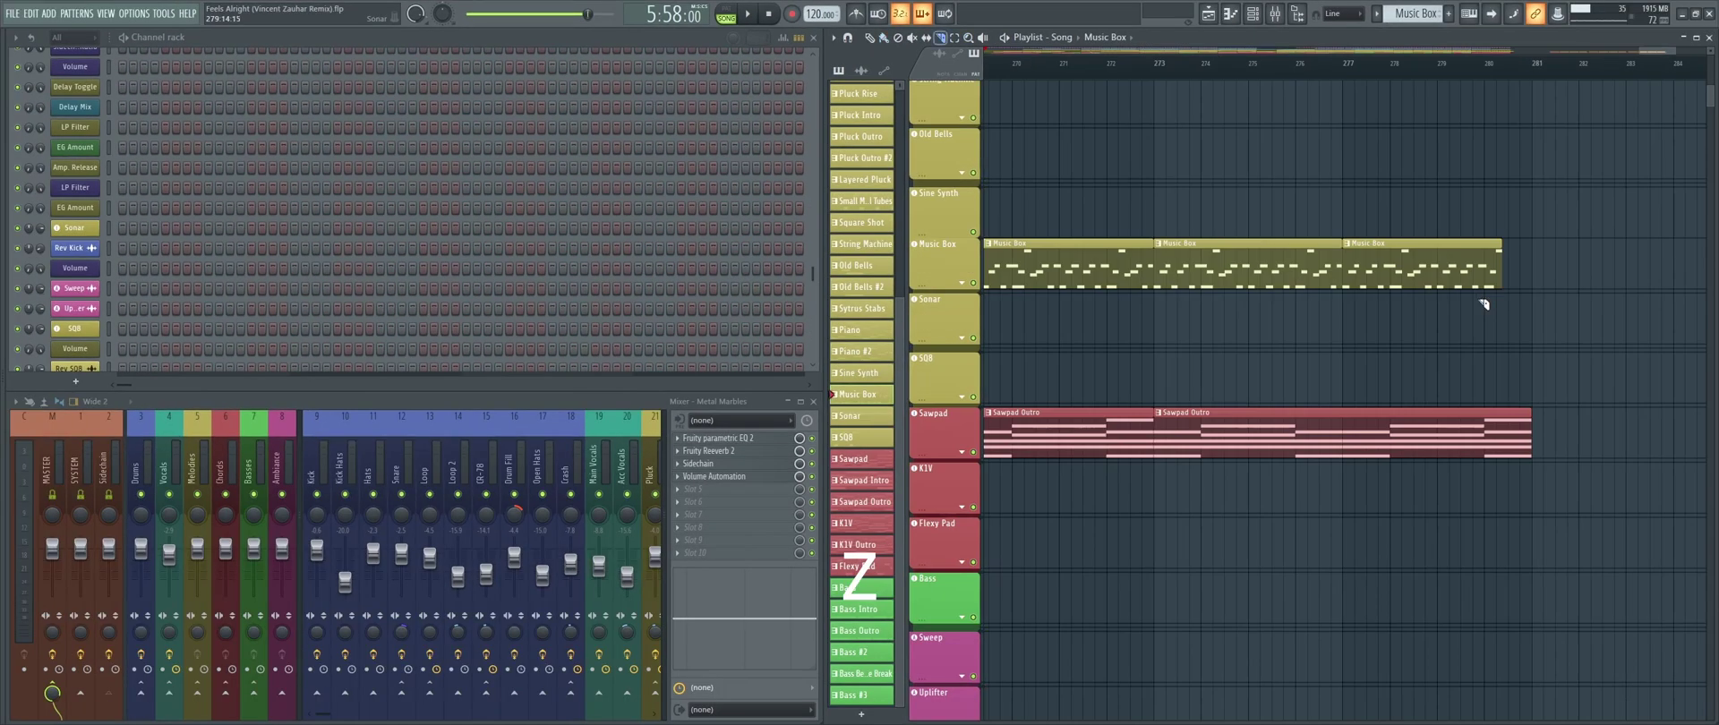
- Trim the end of the last Music Box clip and duplicate the last two Music Box clips after it
mouse_move(1499, 270)
left_mouse_down()
mouse_move(1457, 273)
mouse_move(1477, 268)
left_mouse_up()
left_click_drag(1227, 270, 1486, 292)
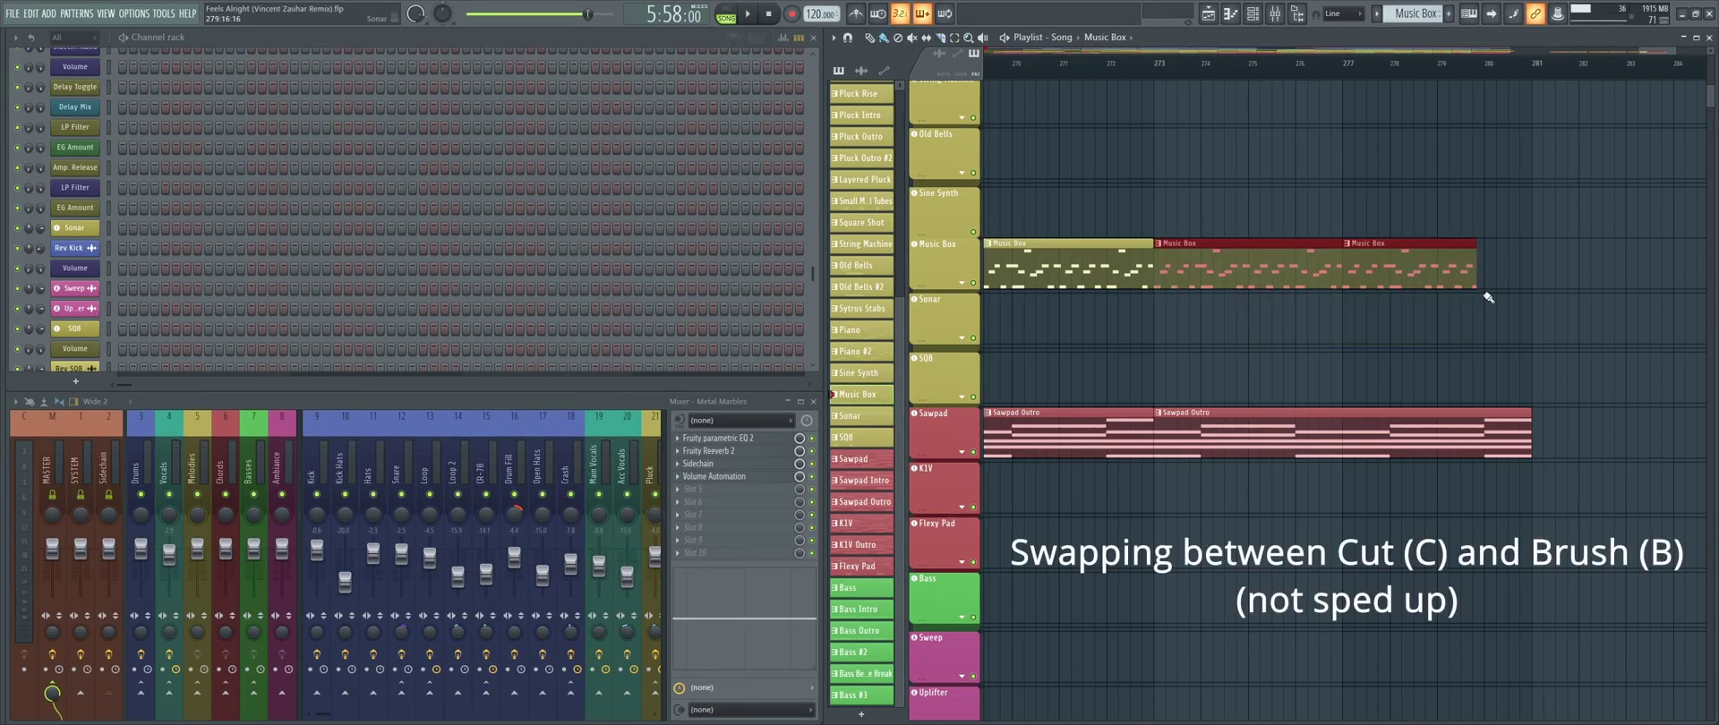
key("ctrl+b")
key("ctrl+b")
key("ctrl+d")
- Slice one of the duplicated Music Box clips and delete the piece after the cut
key("c")
left_click(1223, 276)
key("b")
right_click(1246, 276)
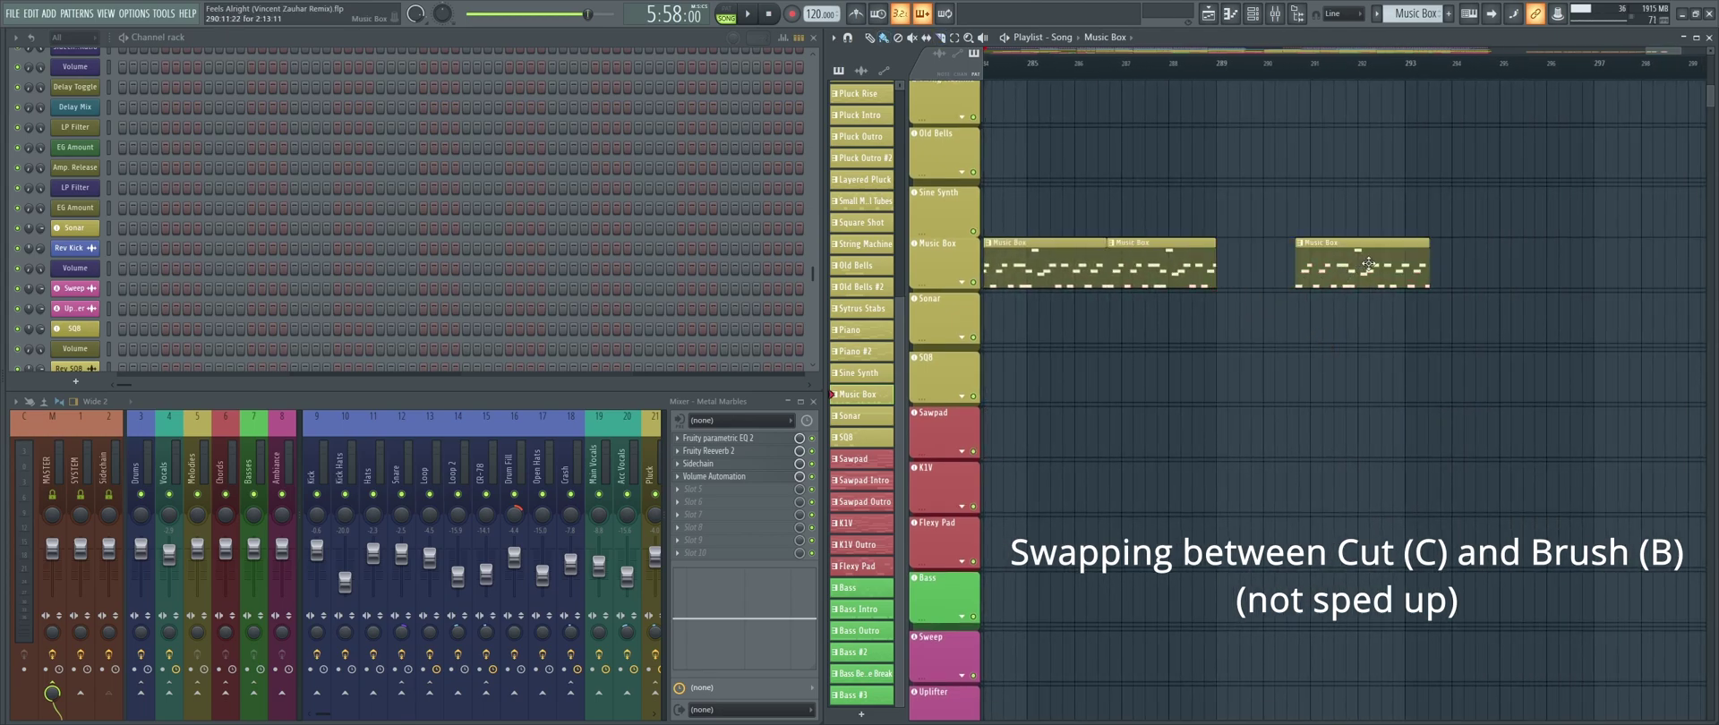
- Slice the last Music Box clip, delete the part after the cut and copy the remaining part into the gap before it
key("c")
left_click(1362, 275)
key("b")
right_click(1402, 279)
left_click_drag(1333, 271, 1262, 272)
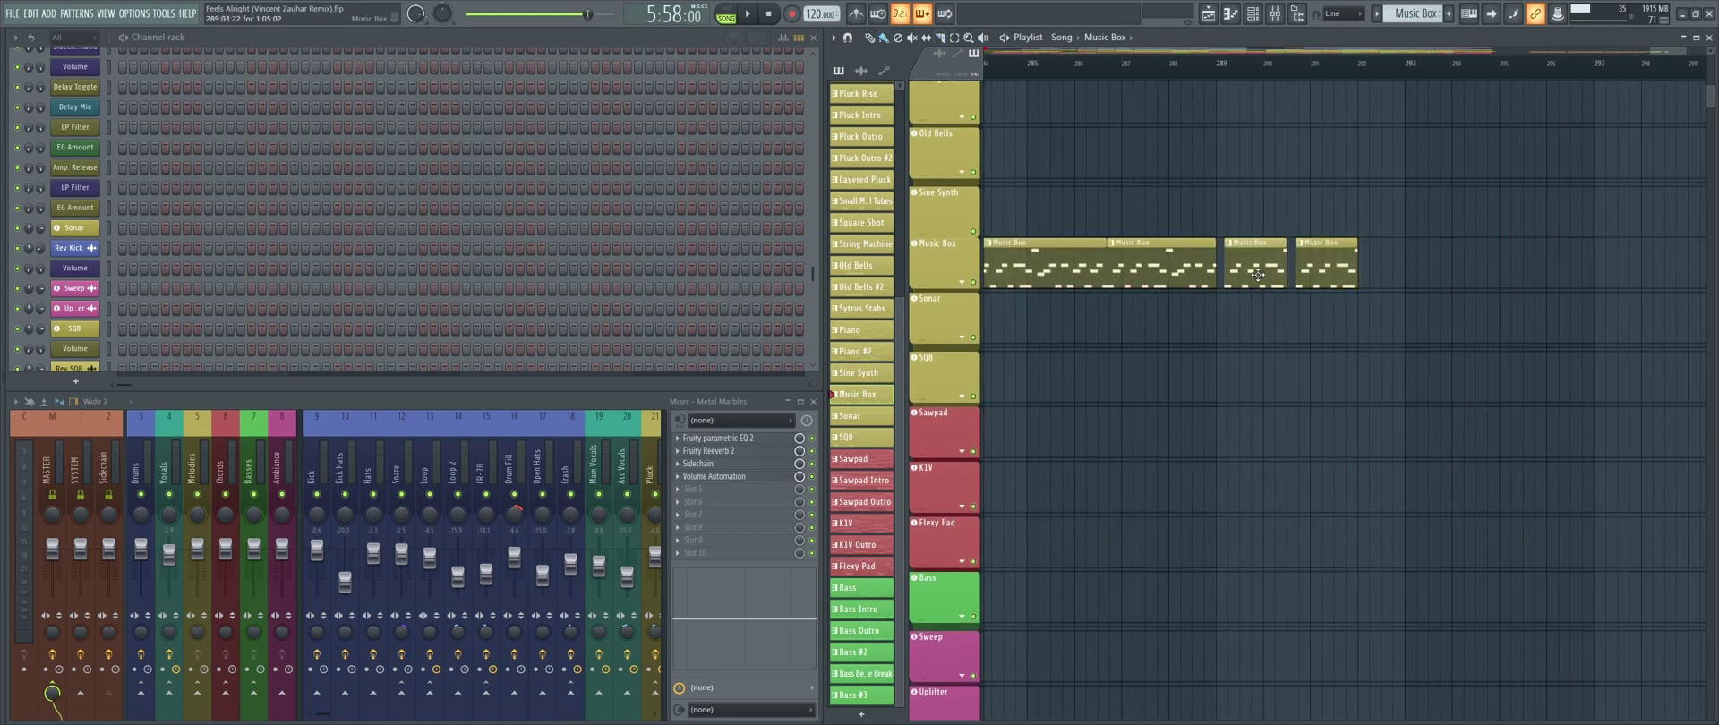
- Select all the practice Music Box and Sawpad Outro clips past the song's end and delete them
scroll(1257, 307, "down", 5)
scroll(1256, 307, "down", 3)
scroll(1257, 307, "down", 2)
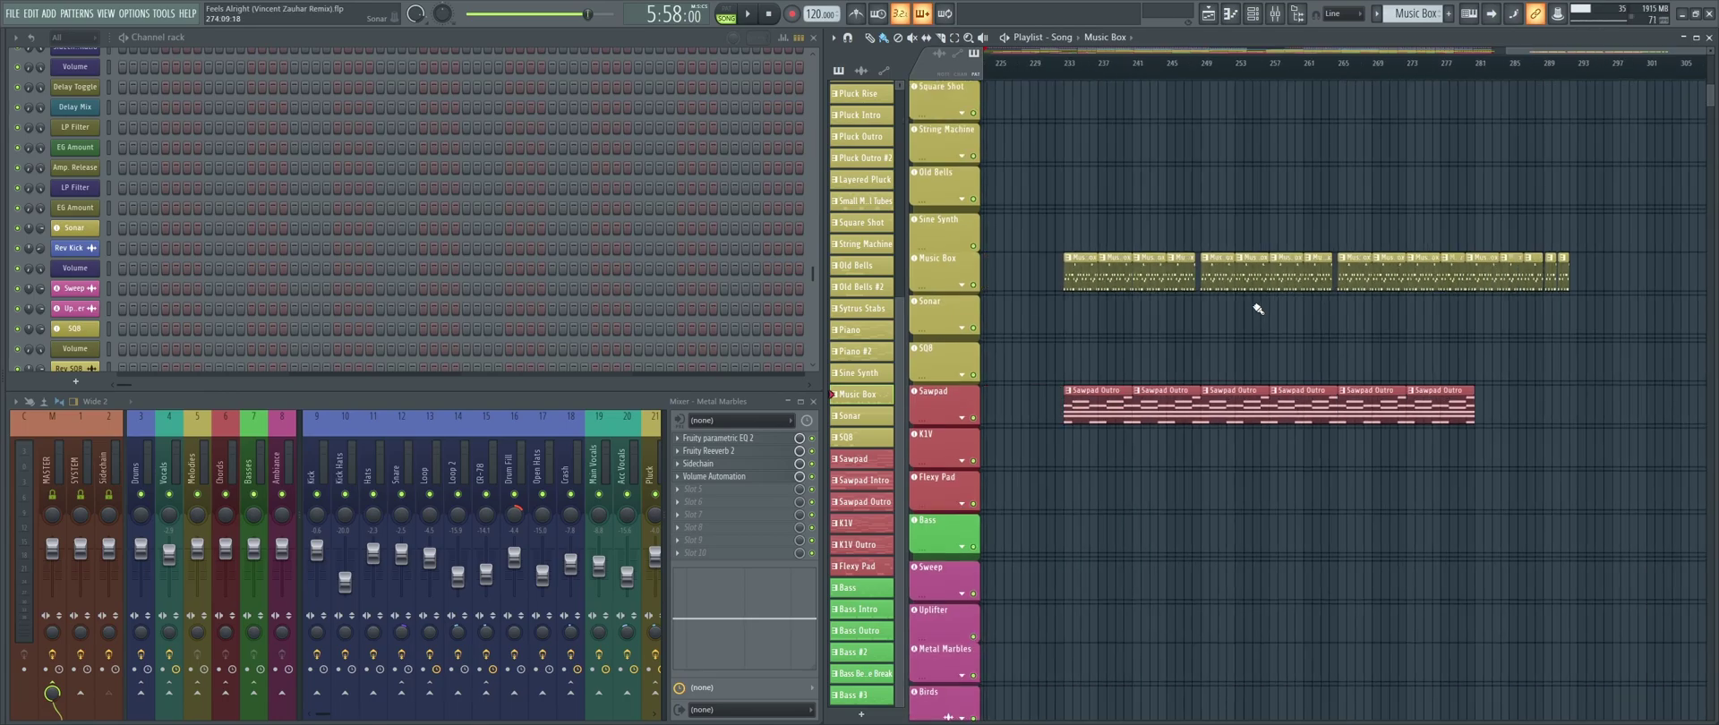
left_click_drag(1070, 481, 1679, 191)
key("Delete")
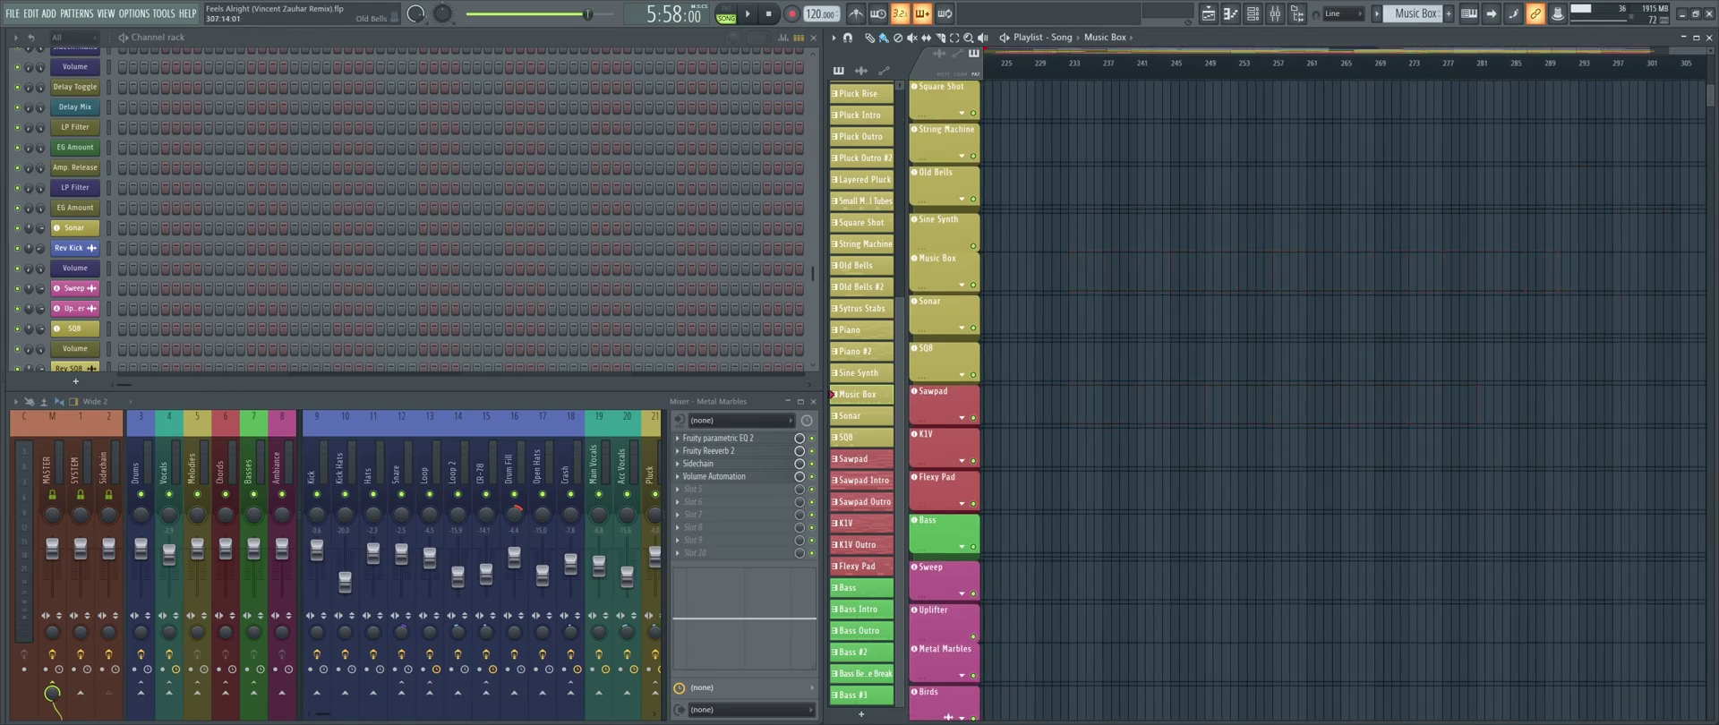
- Add Strings Dream Synthesizer as an instrument on the empty playlist track below Birds and close its plugin window
scroll(1343, 394, "down", 5)
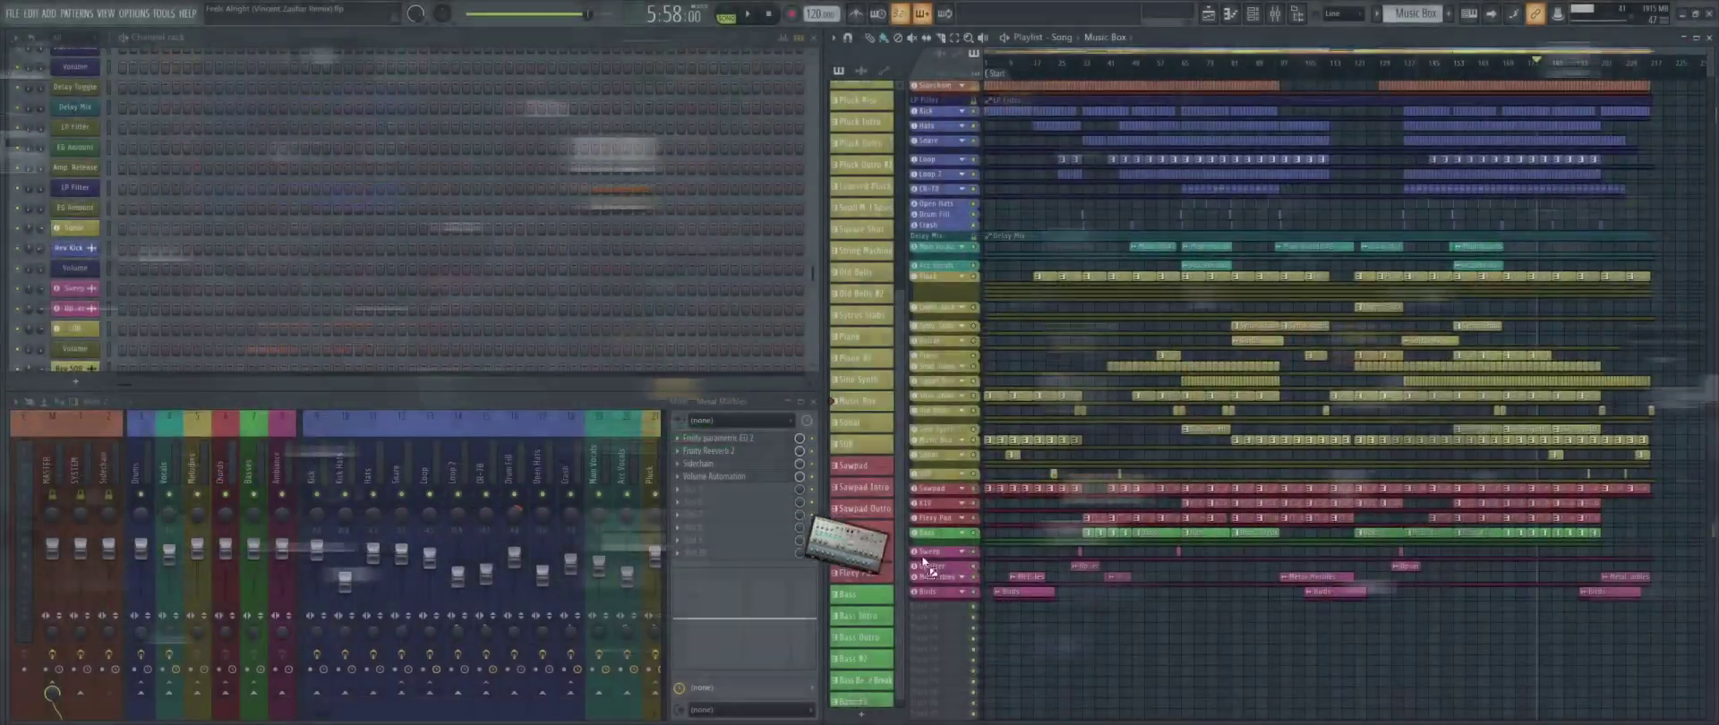
left_click_drag(797, 493, 951, 609)
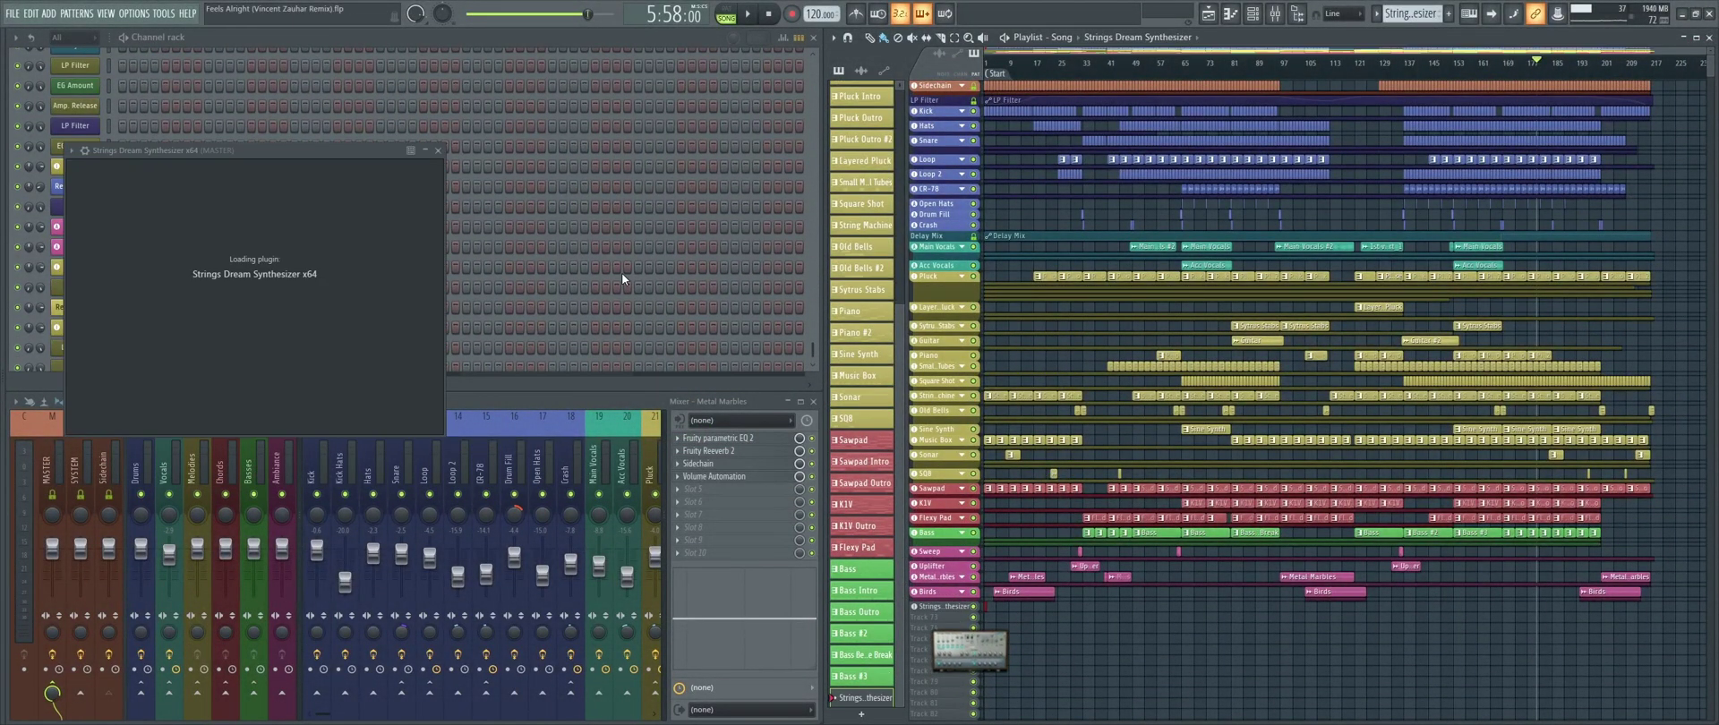
left_click(792, 153)
scroll(1090, 497, "up", 5)
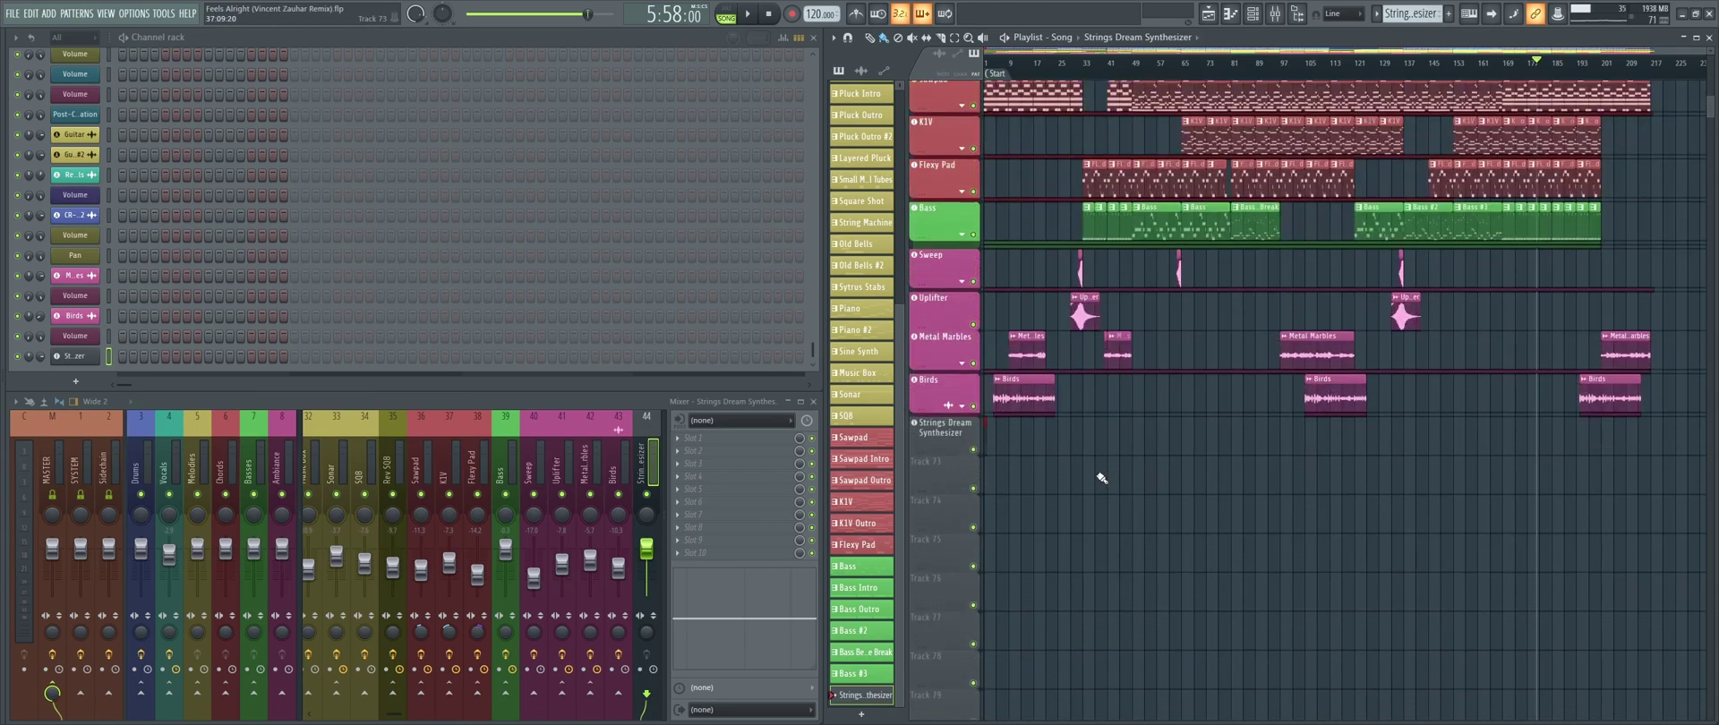
- Open the track options of the Strings Dream Synthesizer playlist track
scroll(1007, 449, "up", 4)
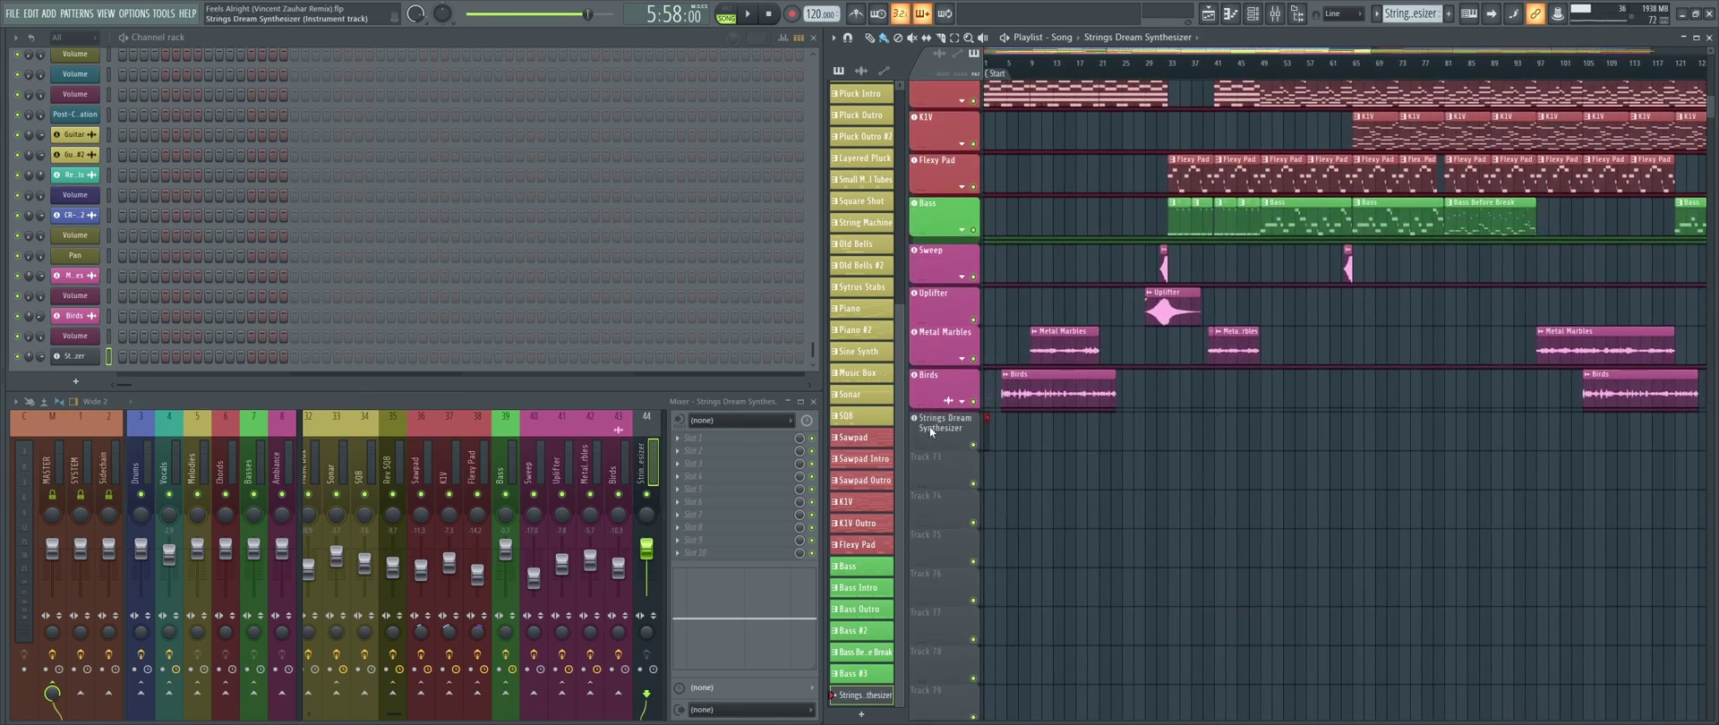
right_click(941, 433)
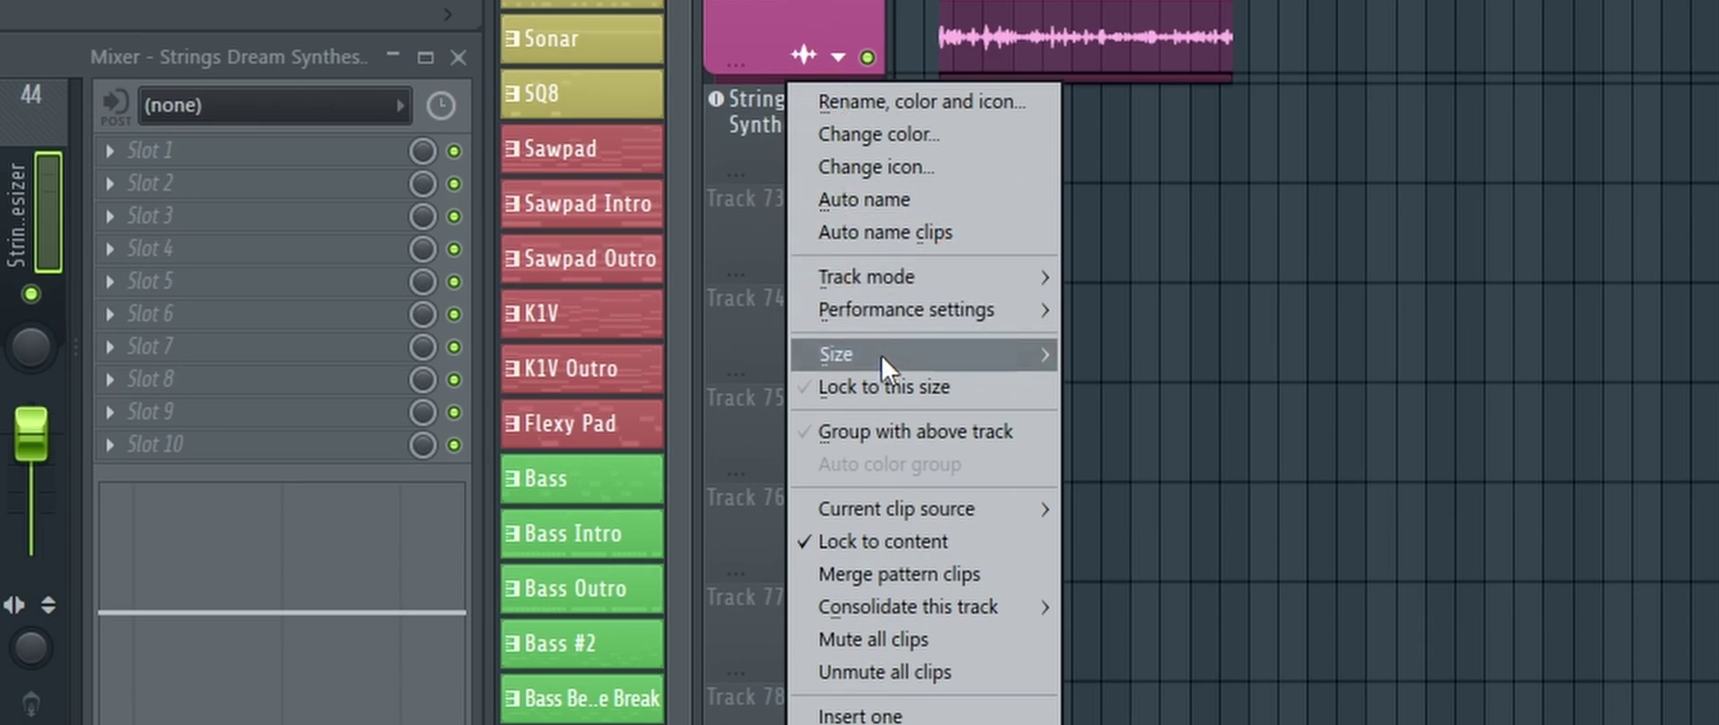
left_click(754, 134)
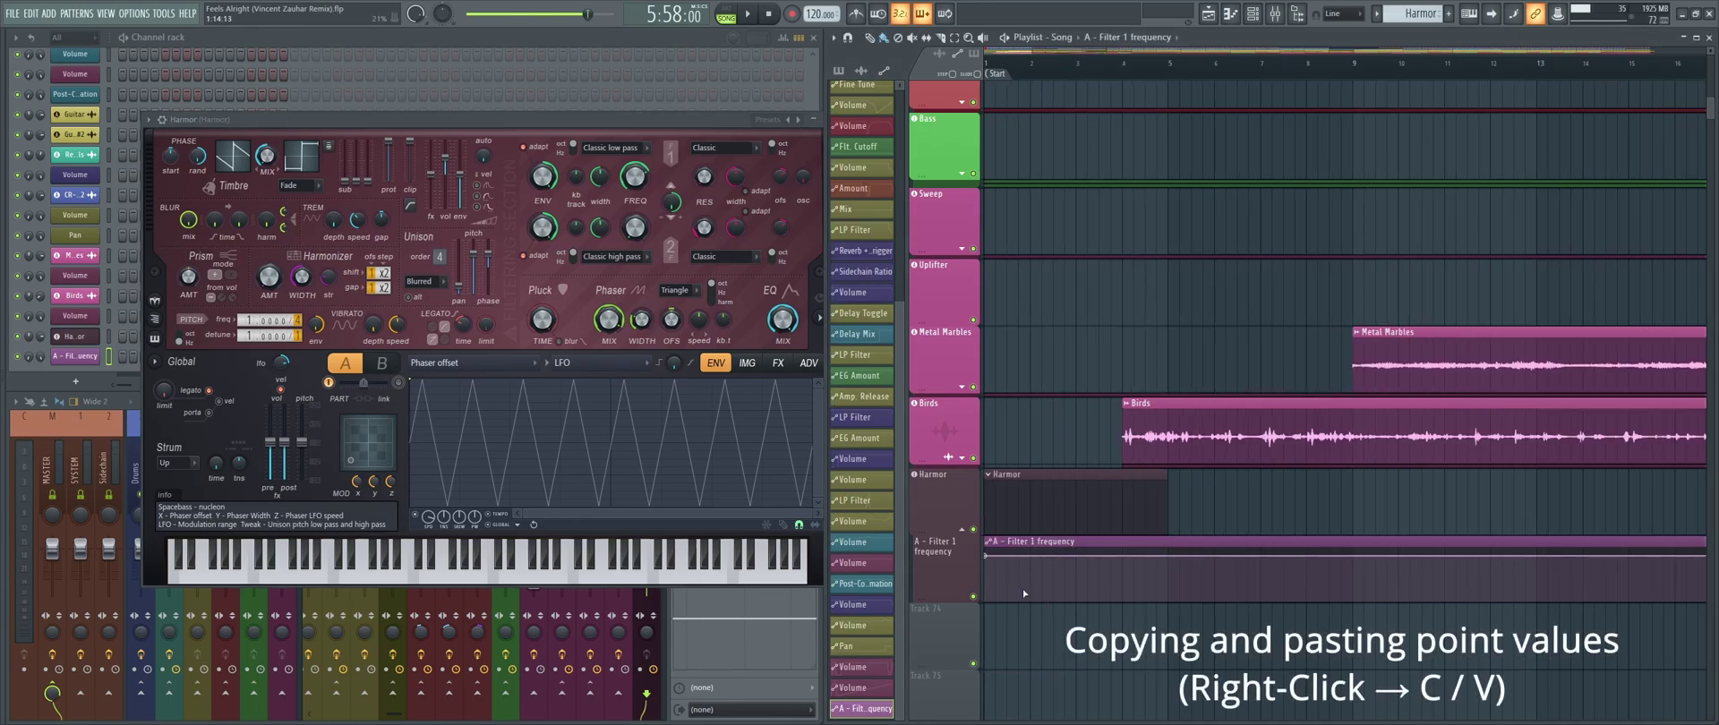
- Add a low point at bar 2 of the Filter 1 frequency automation clip and copy its value onto a new point at bar 4
right_click(1030, 589)
right_click(1030, 589)
key("c")
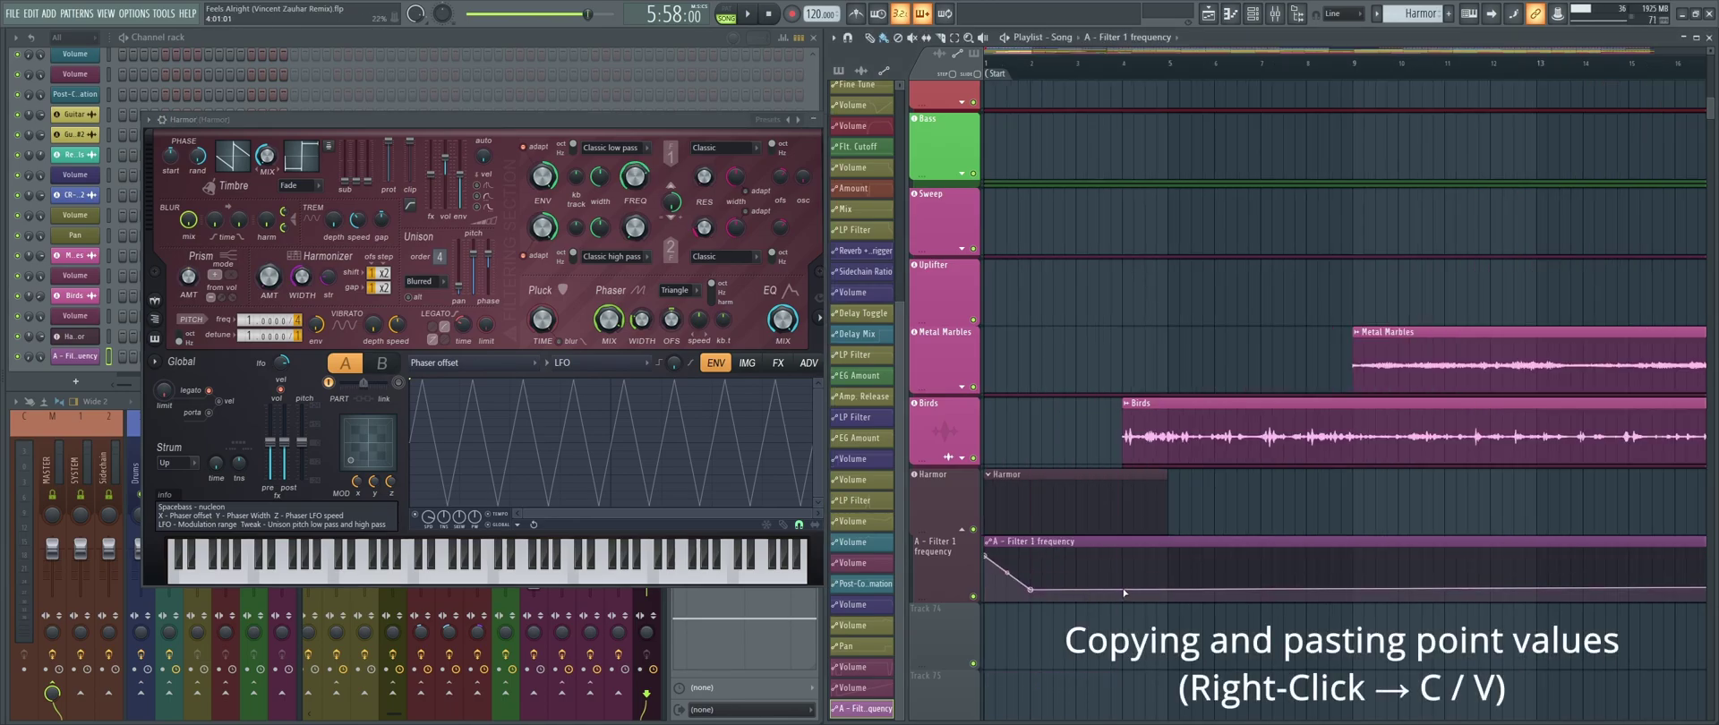
right_click(1122, 590)
right_click(1123, 590)
key("v")
- Copy the value of the automation clip's first point and paste it onto a new point added at bar 5
right_click(985, 557)
key("c")
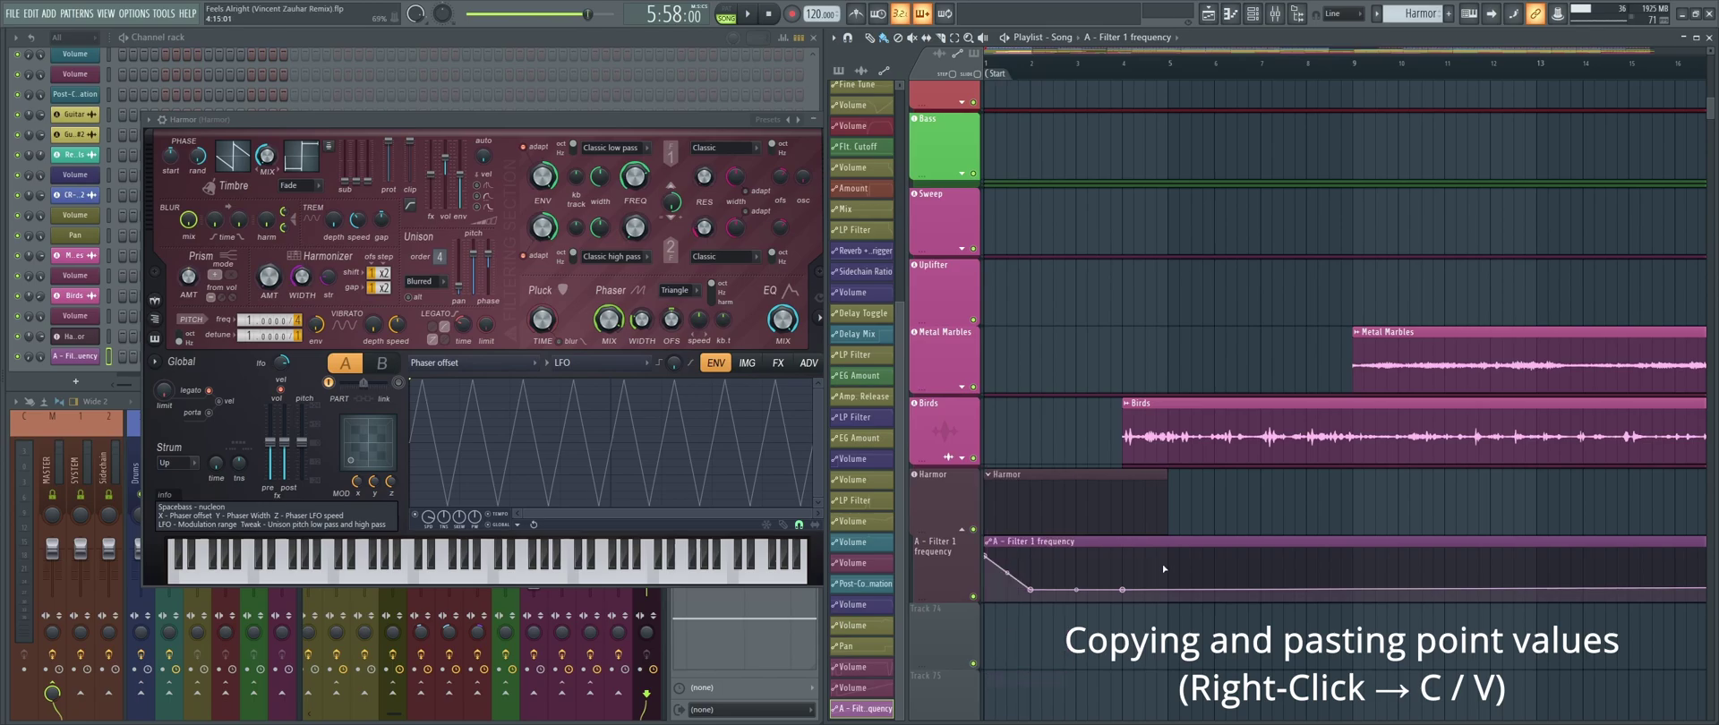
right_click(1167, 568)
right_click(1168, 567)
key("v")
scroll(1086, 529, "up", 1)
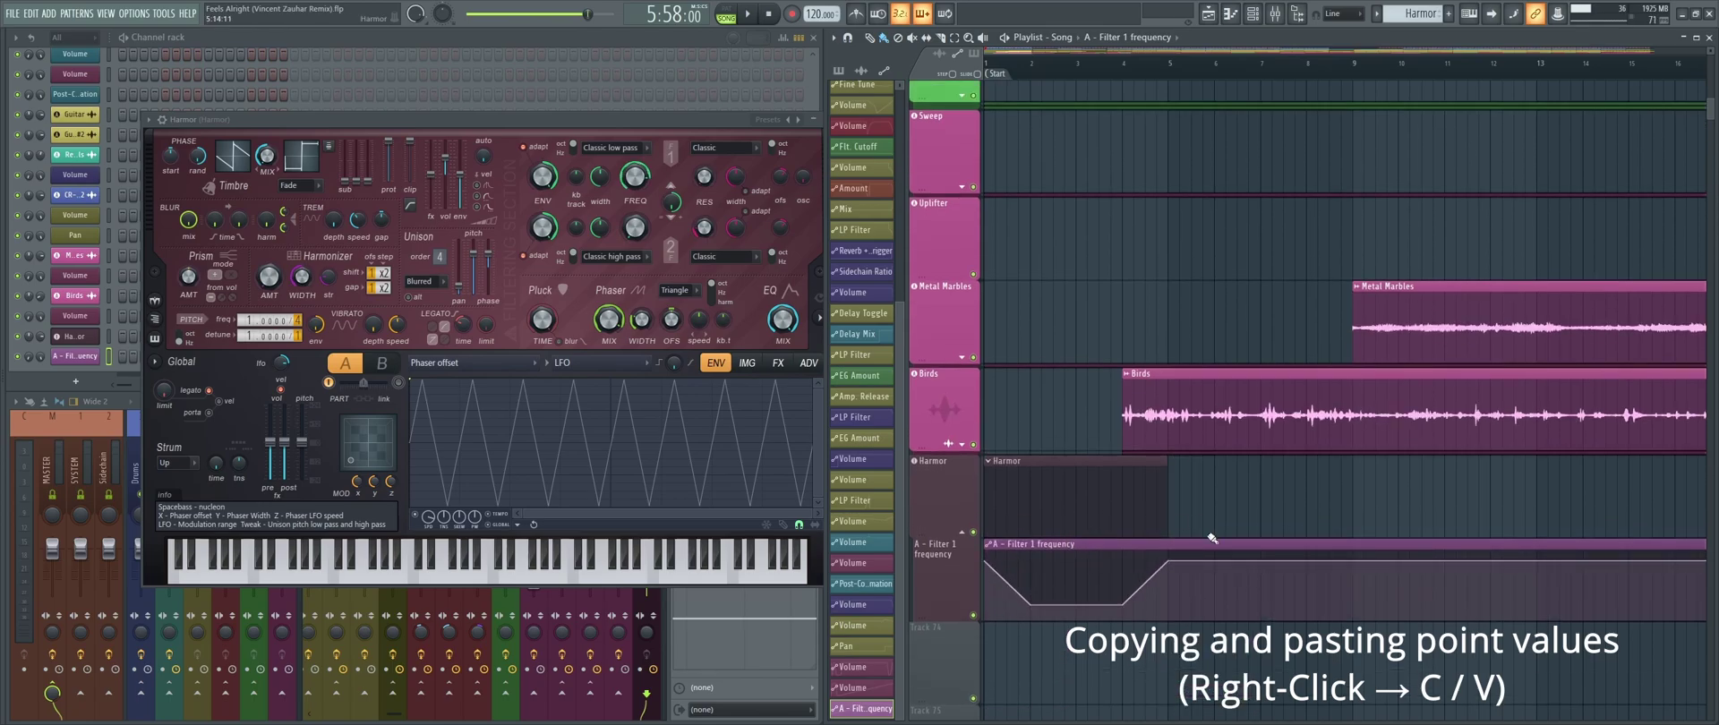
- Raise the automation point at bar 4 and set its exact value to 0.5
left_click_drag(1126, 607, 1125, 593)
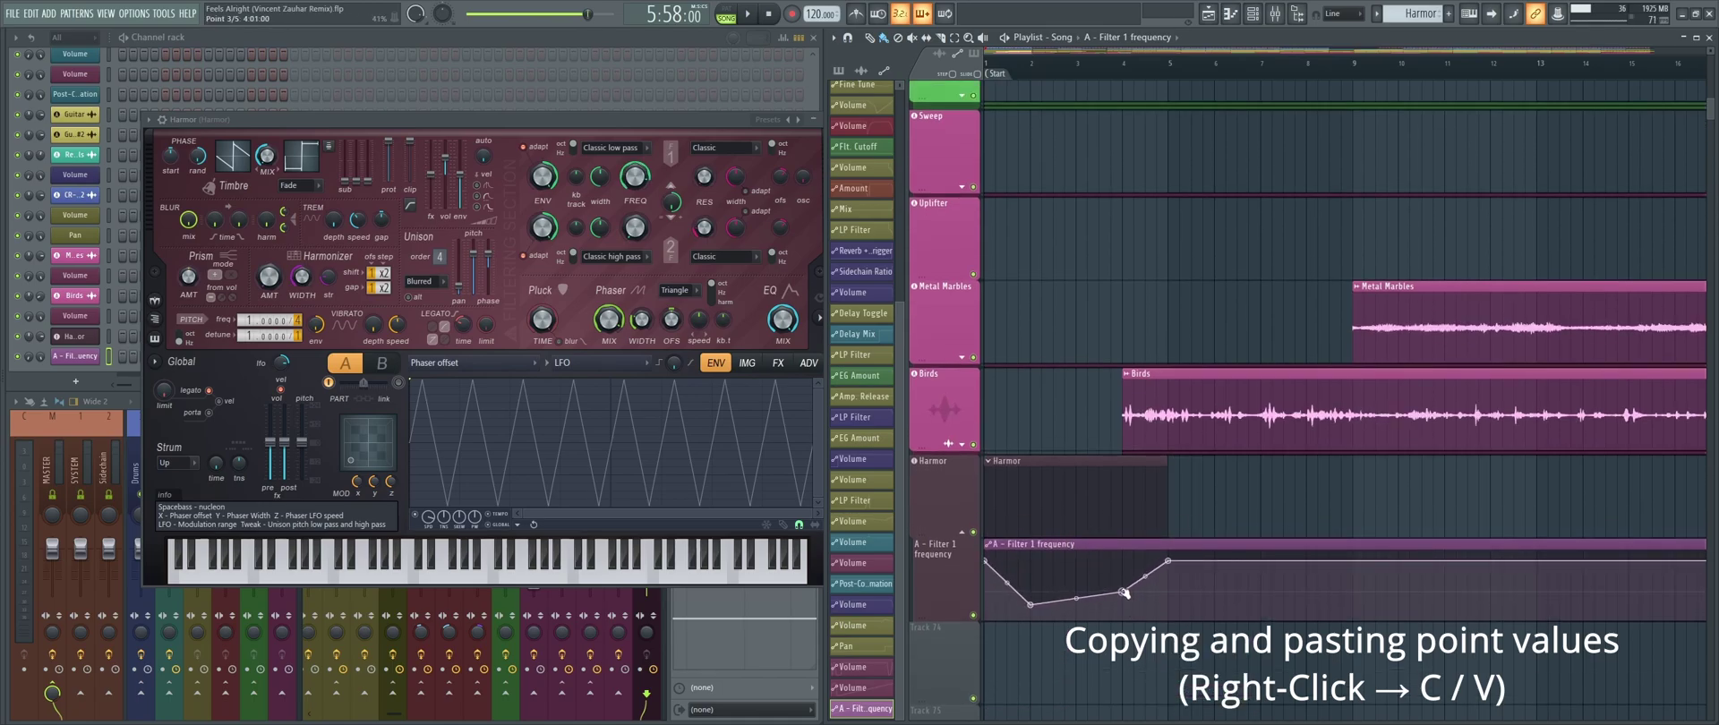
right_click(1123, 592)
type("t")
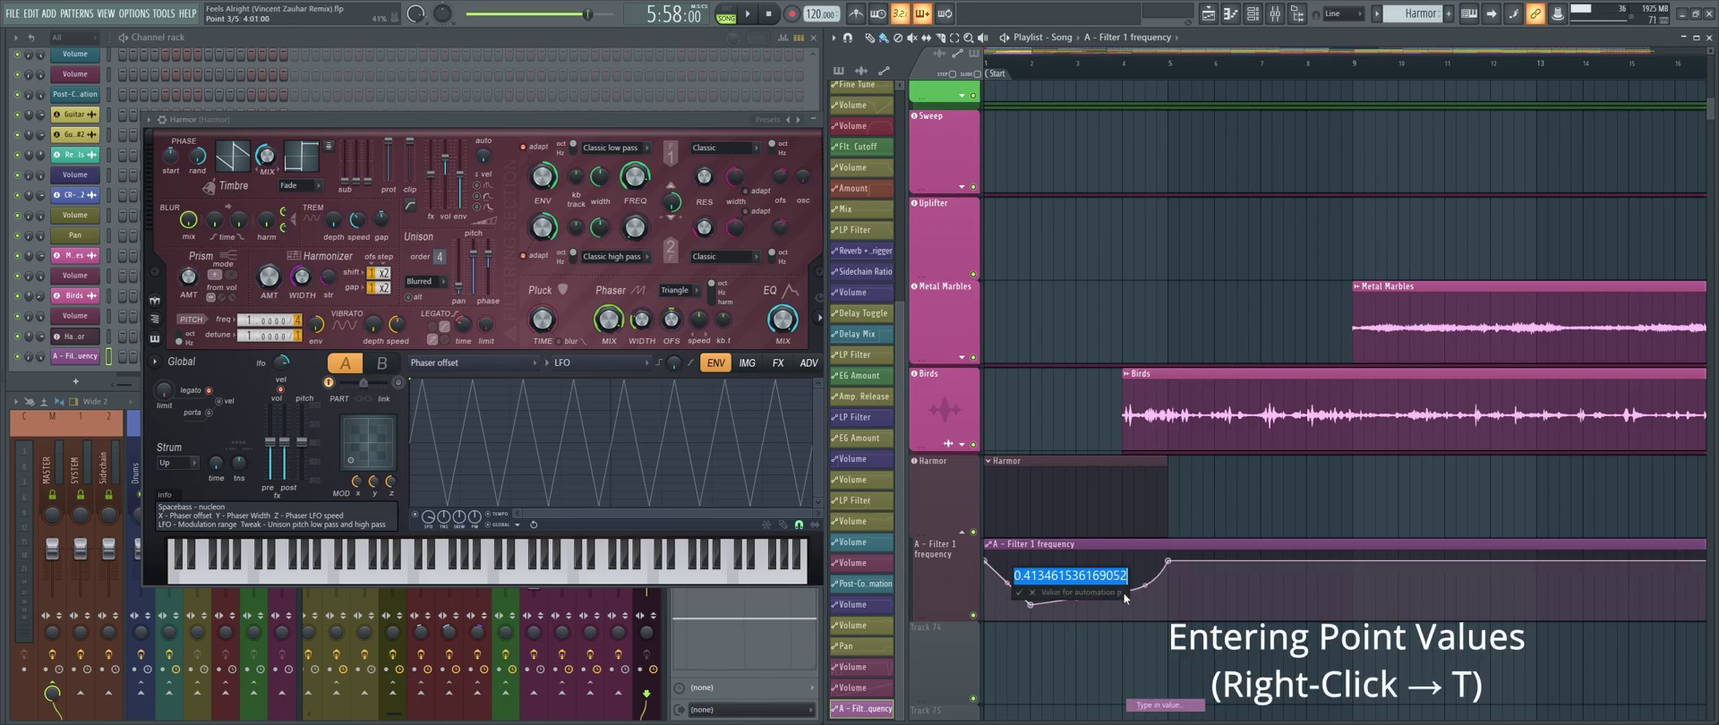
type("0.5")
key("Return")
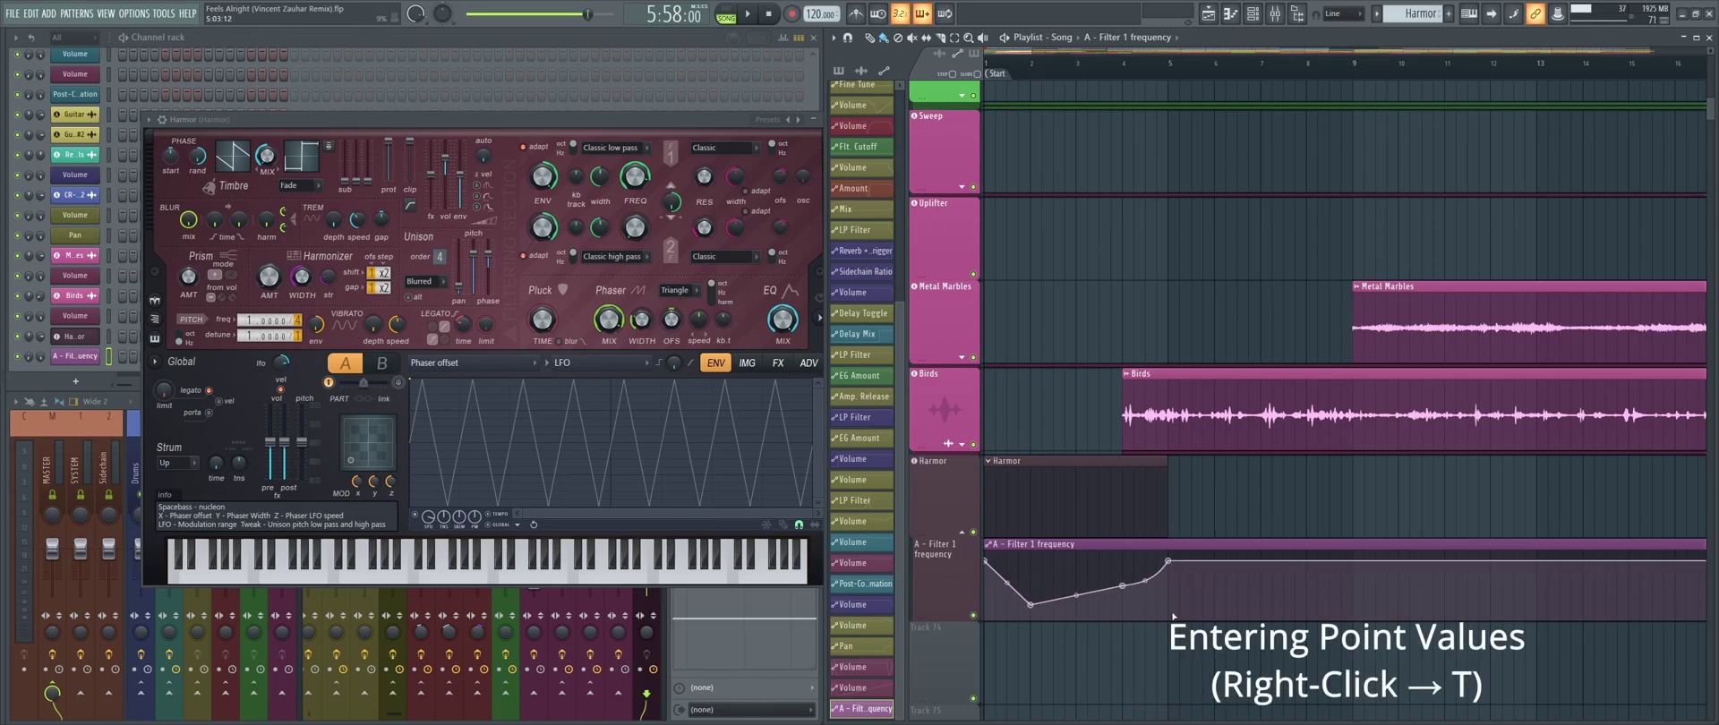
- Delete the added points from the Filter 1 frequency automation clip, starting with those at bars 5 and 4
scroll(1204, 571, "down", 3)
right_click(1076, 566)
key("d")
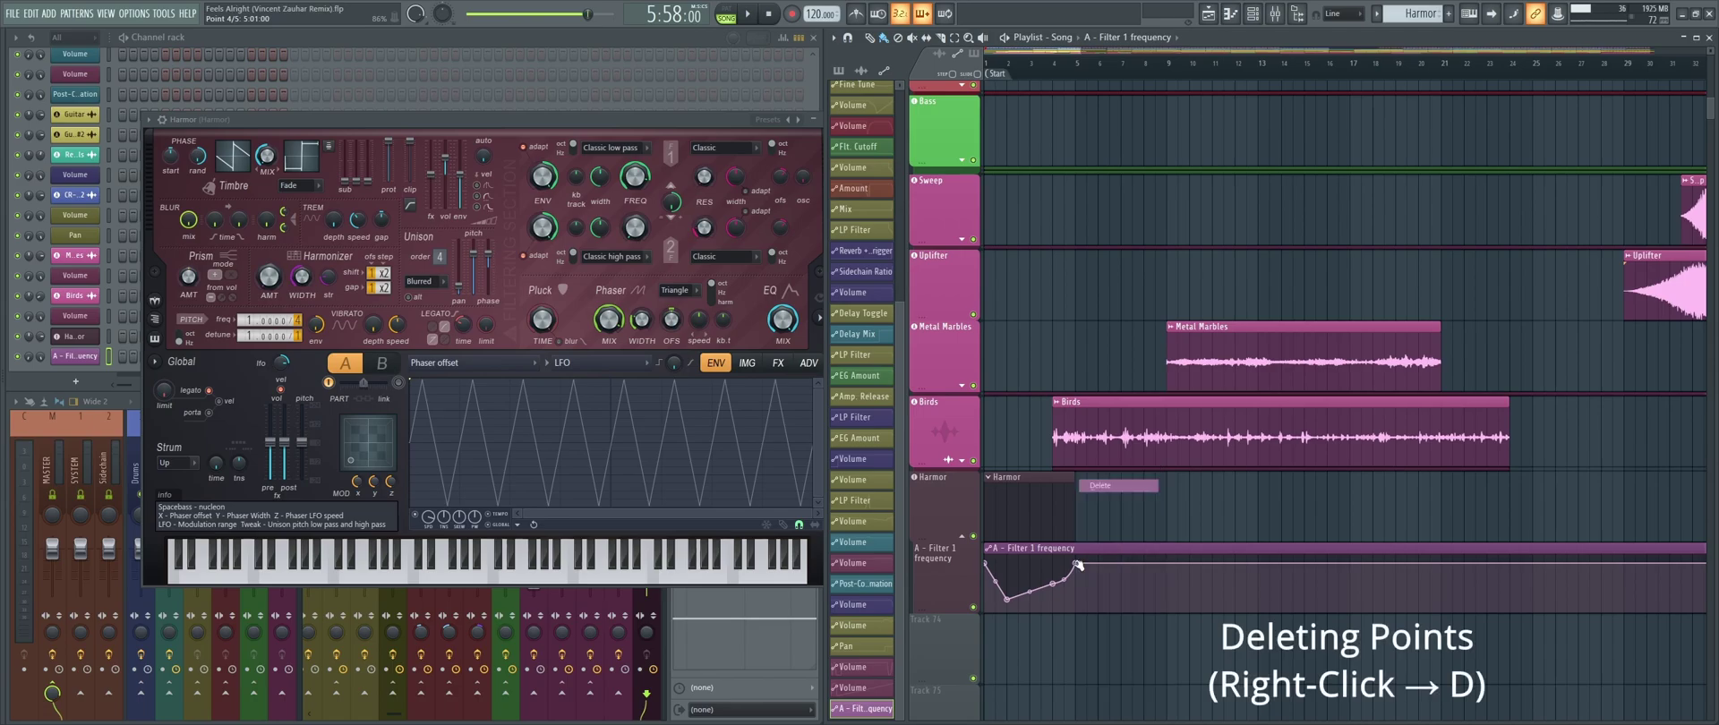
right_click(1054, 585)
key("d")
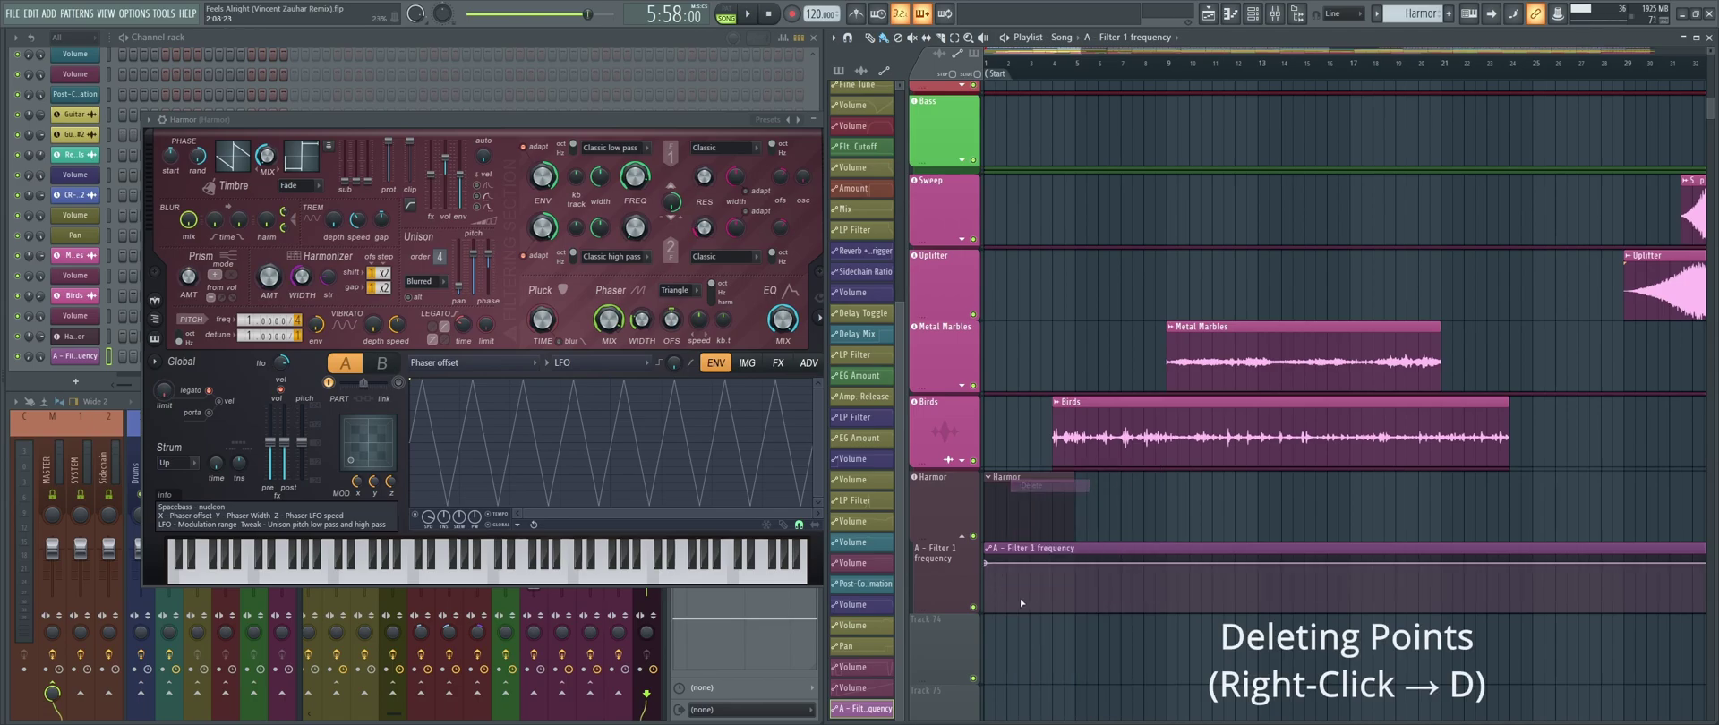